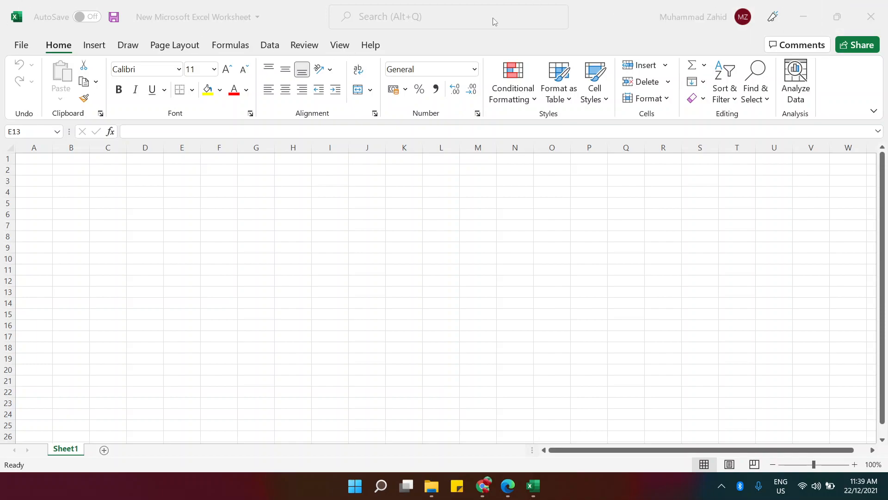
click(18, 47)
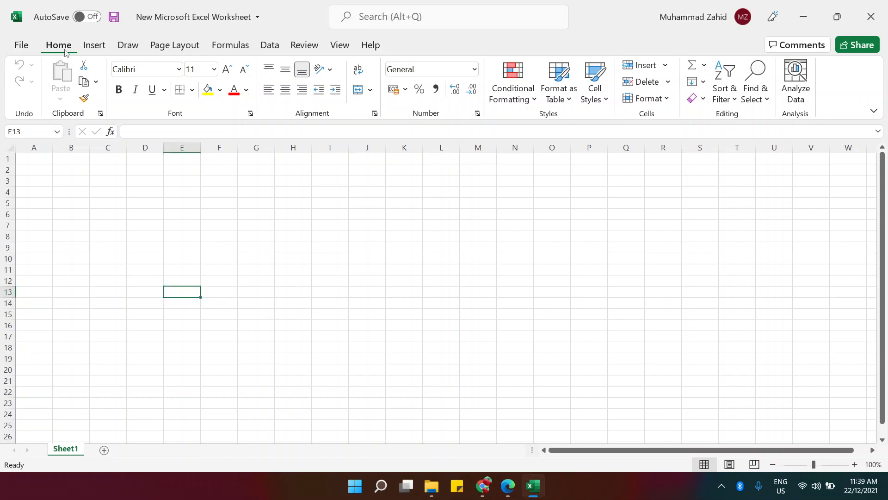
click(94, 46)
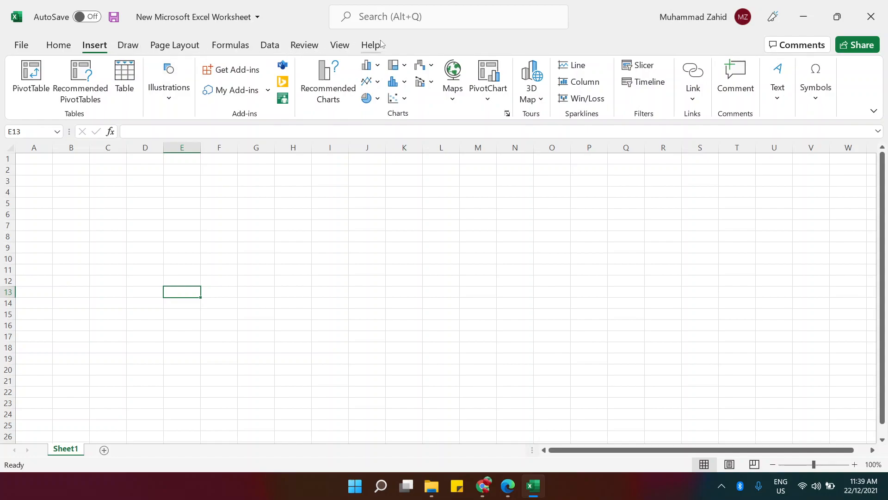
click(65, 48)
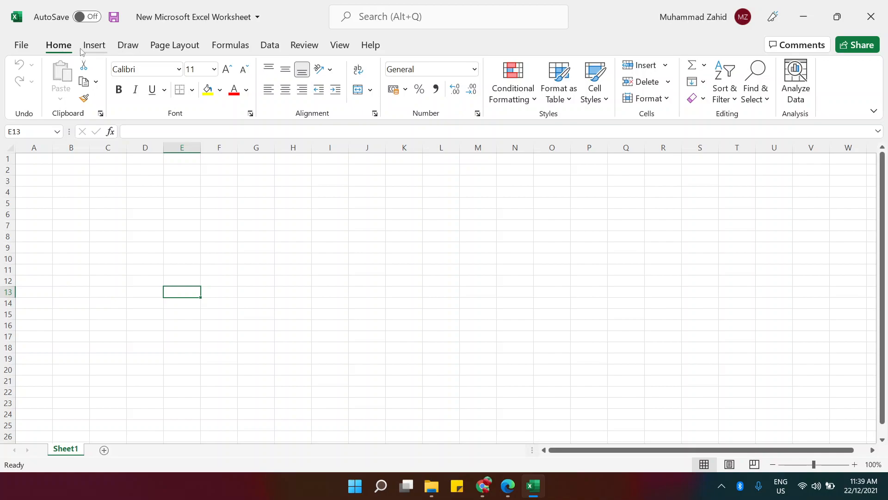
click(84, 50)
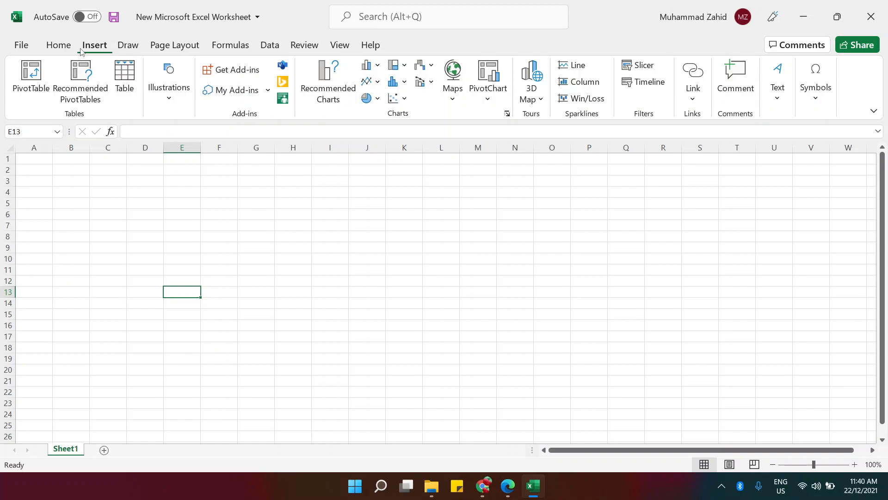
click(59, 47)
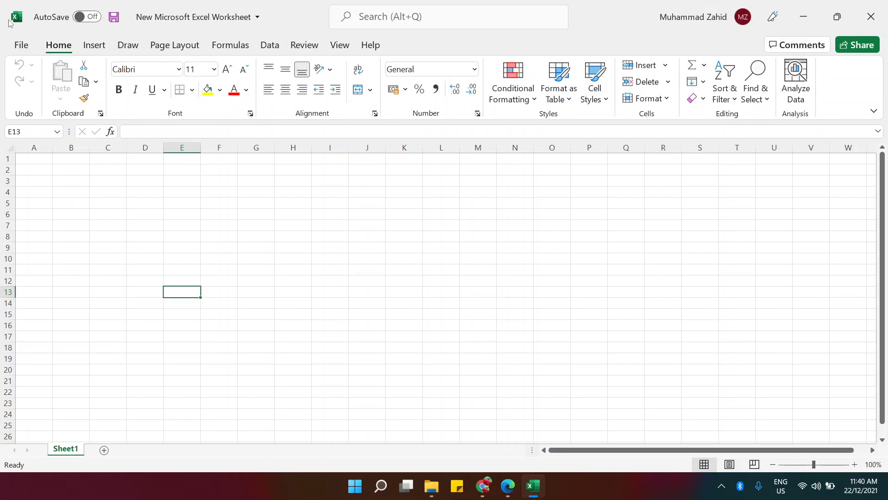
- Save the workbook
click(114, 17)
right_click(307, 18)
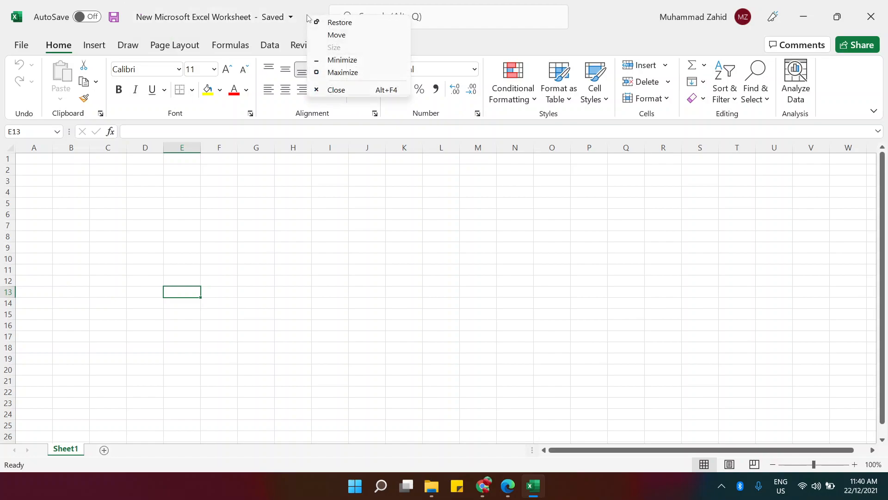
right_click(285, 10)
right_click(286, 10)
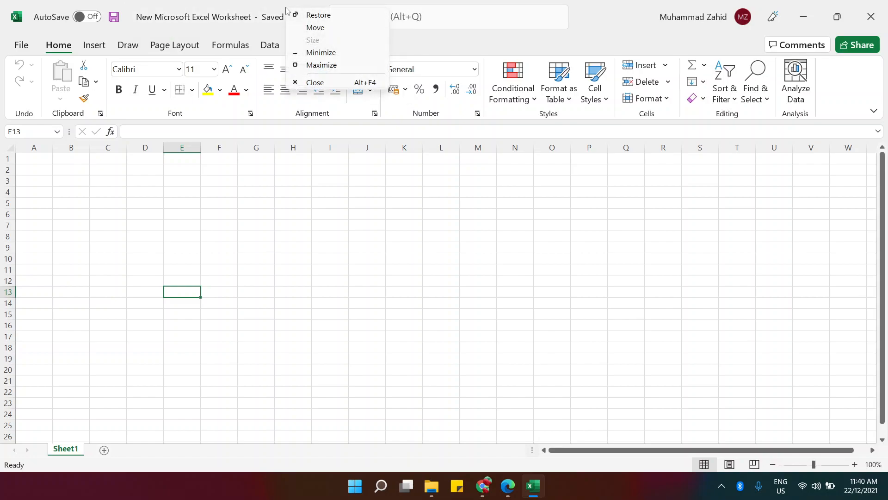
right_click(121, 20)
right_click(121, 21)
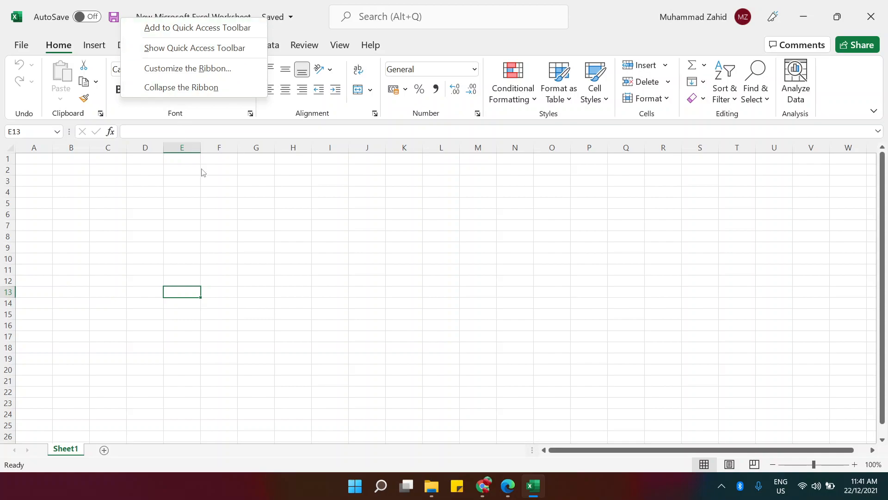
click(126, 182)
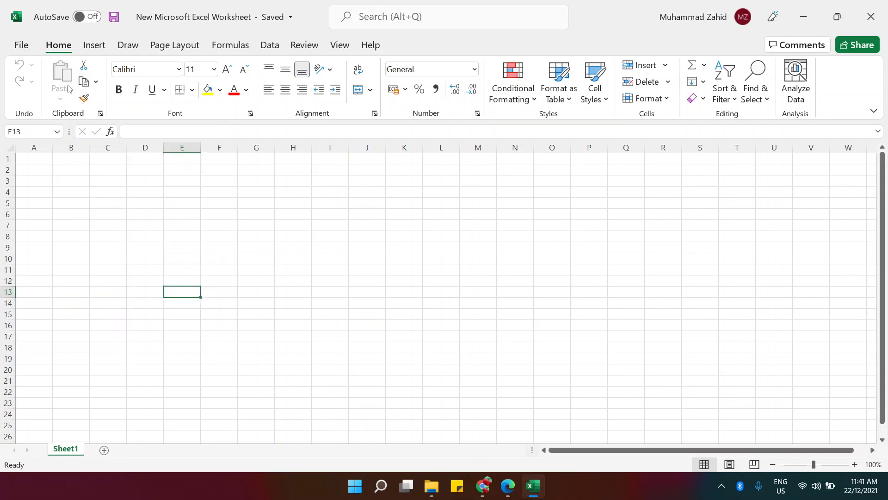
- Enter the value 2 in cell A1
click(44, 179)
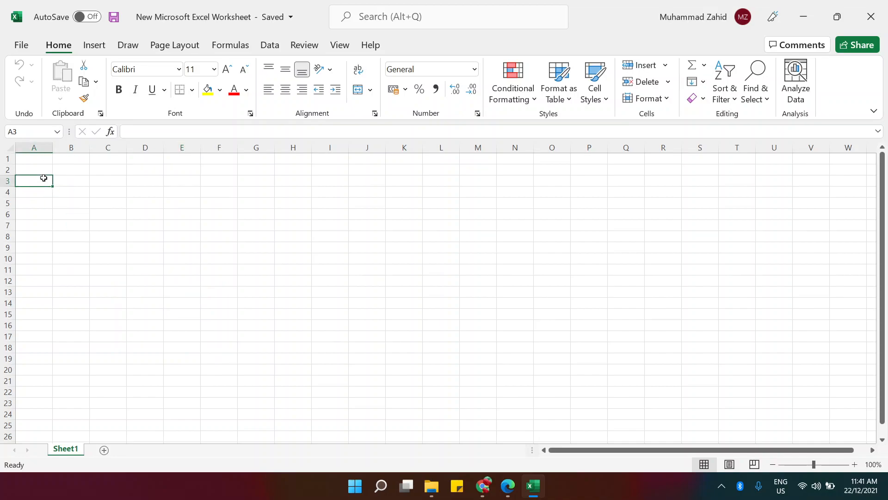
click(40, 160)
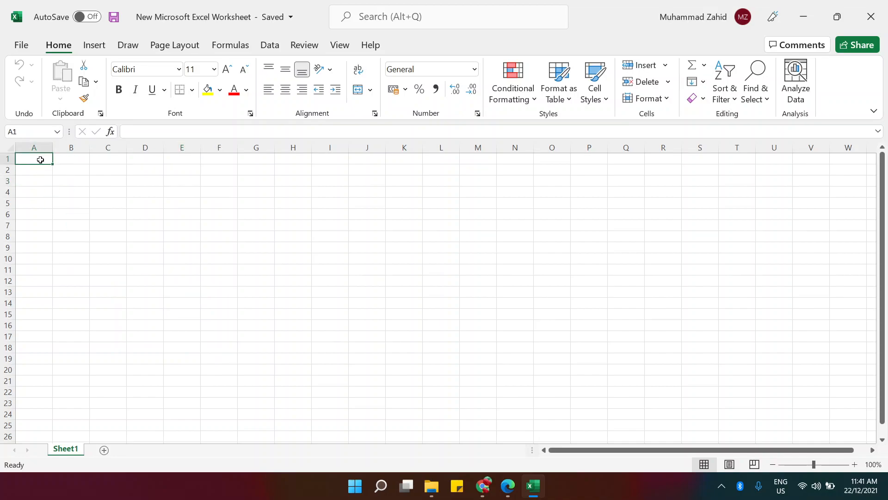
text(We)
key(BackSpace)
key(BackSpace)
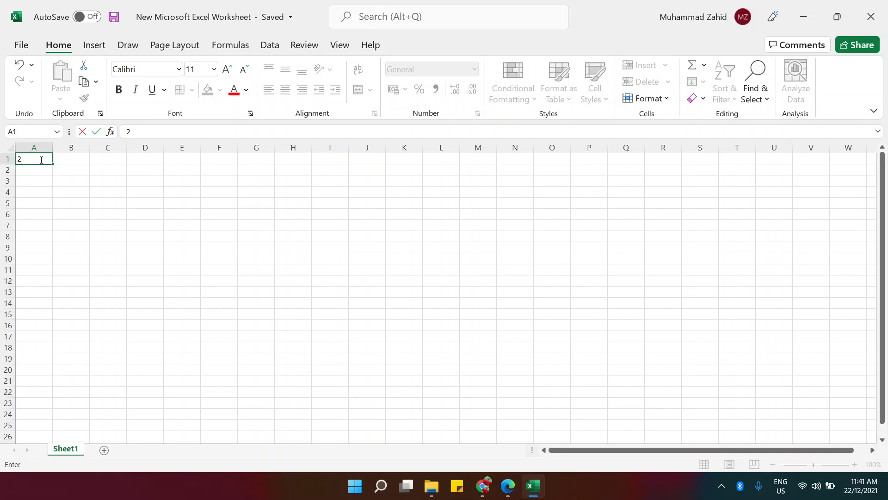
key(Return)
- Copy the value of cell A1, paste it into cell C2, and end copy mode
click(42, 160)
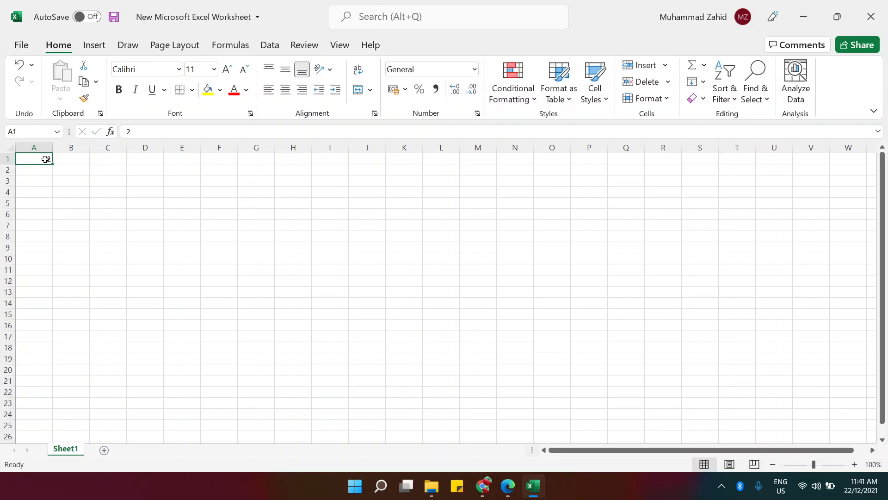
key(ctrl+c)
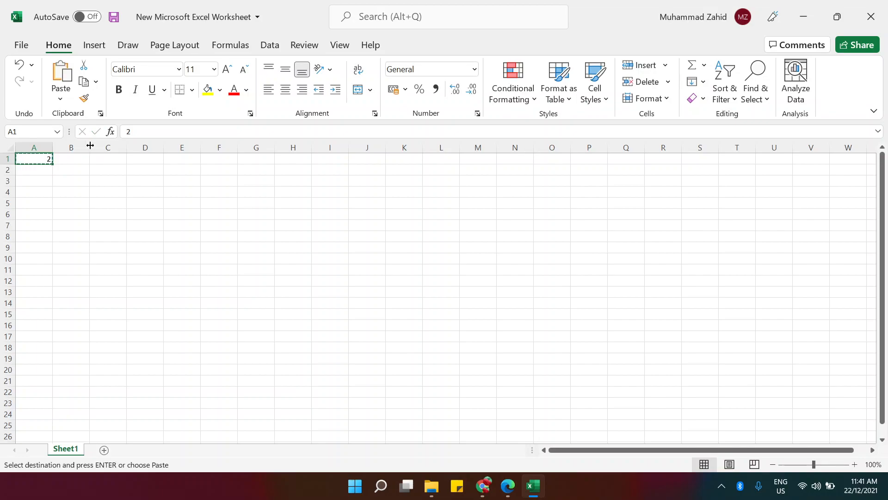
click(69, 75)
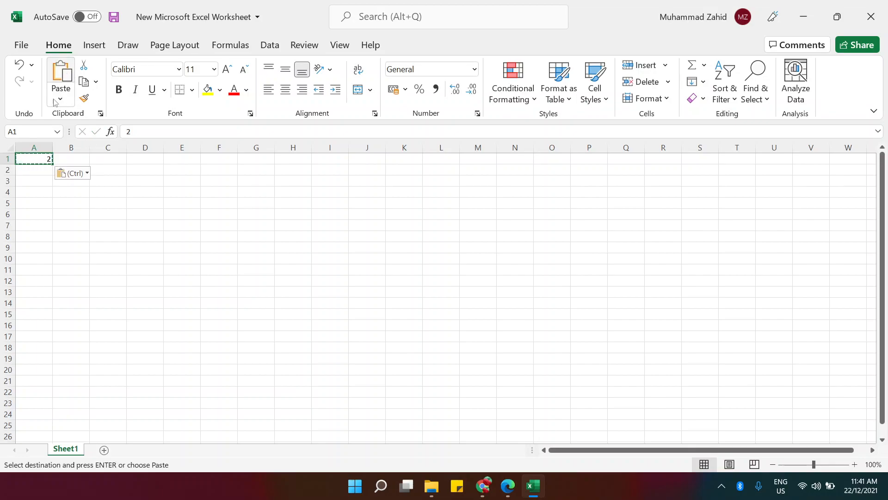
click(124, 165)
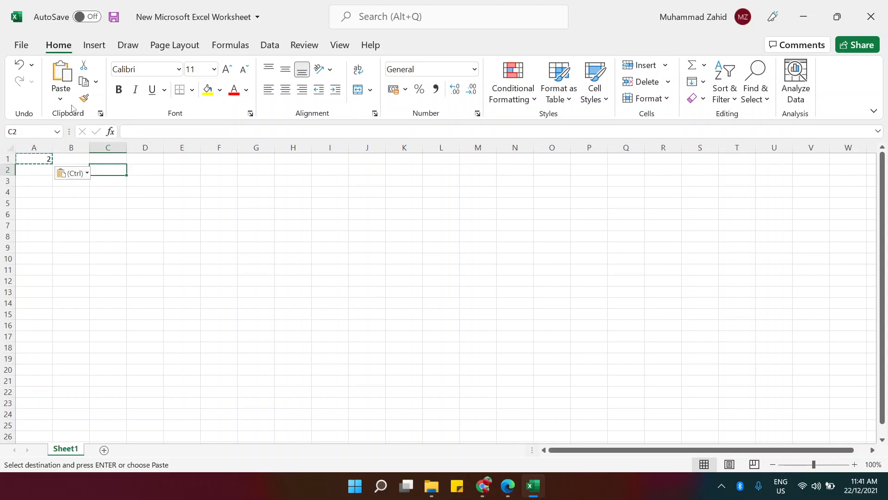
click(64, 75)
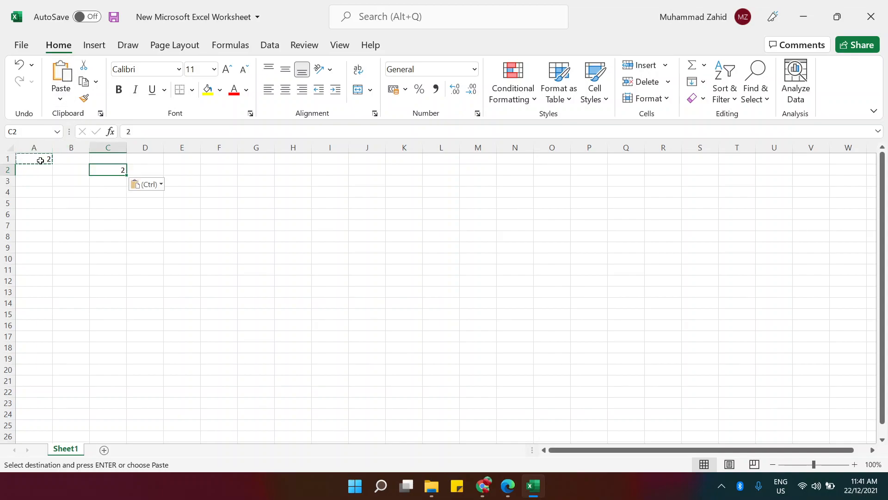
click(105, 206)
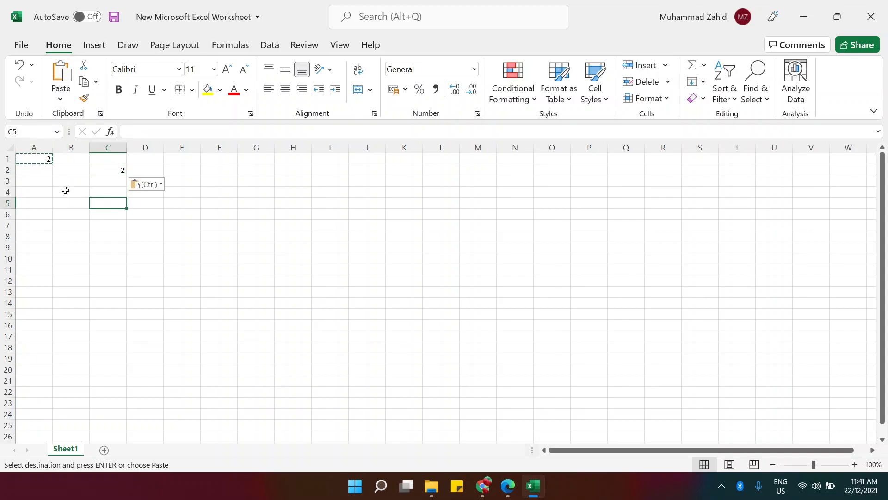
double_click(77, 190)
click(105, 190)
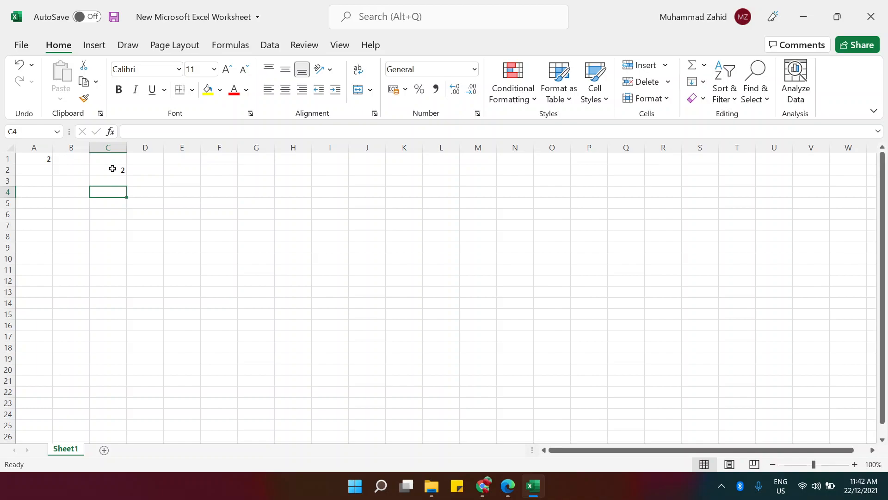
- Cut the value from cell A1 and paste it into cell B3
click(39, 159)
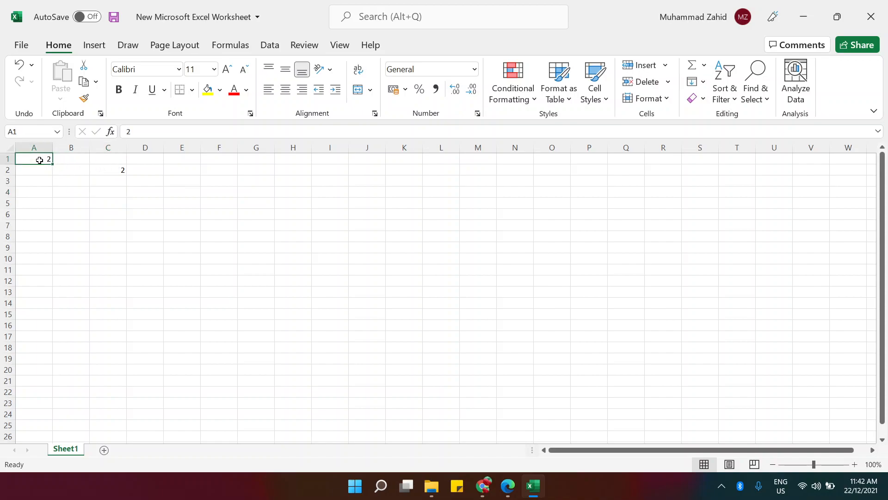
click(86, 60)
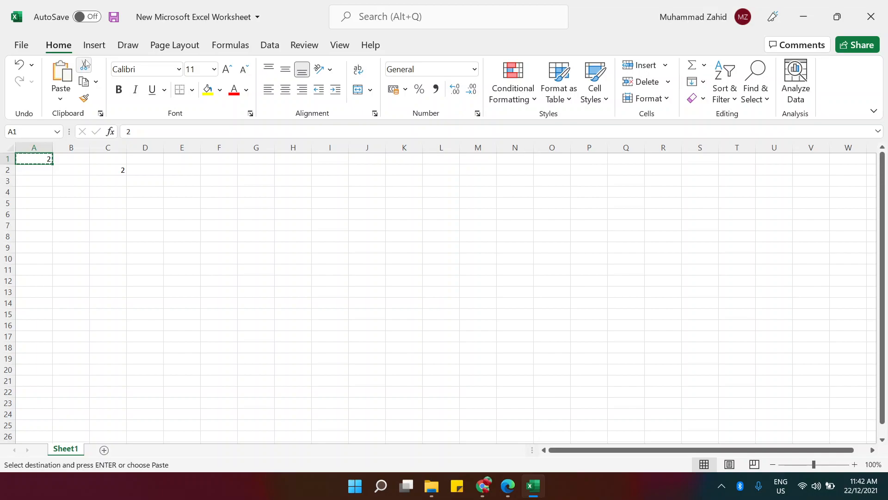
click(68, 181)
right_click(67, 180)
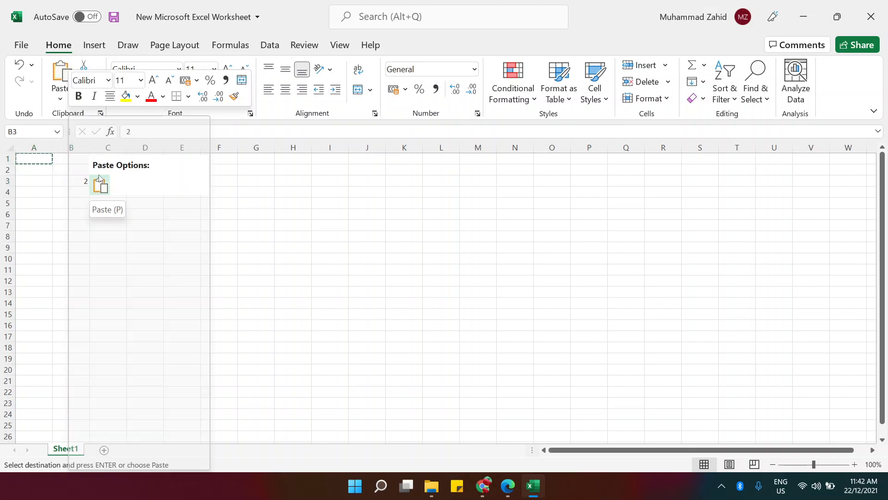
click(62, 74)
click(62, 74)
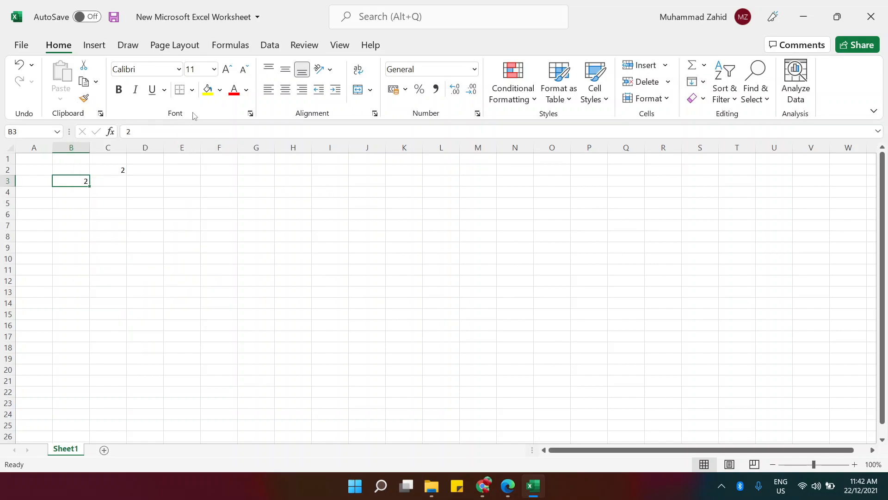
- Change the font of the value in cell B3 to Agency FB
click(179, 69)
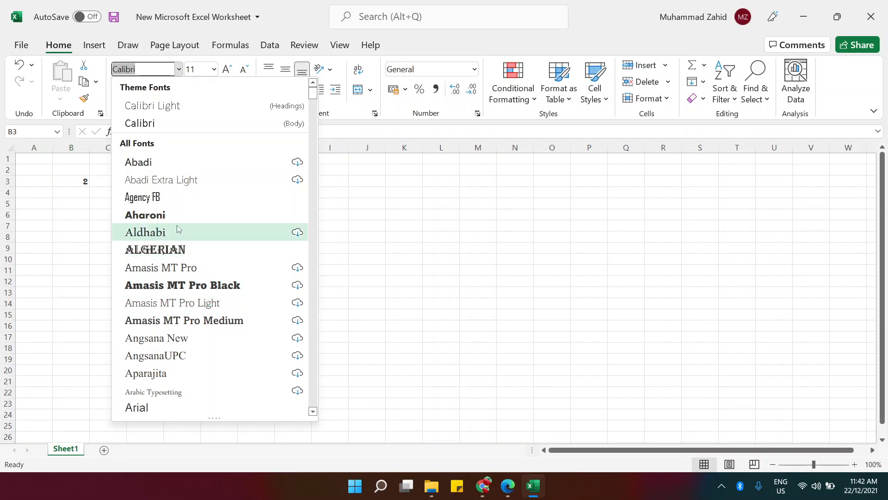
click(167, 201)
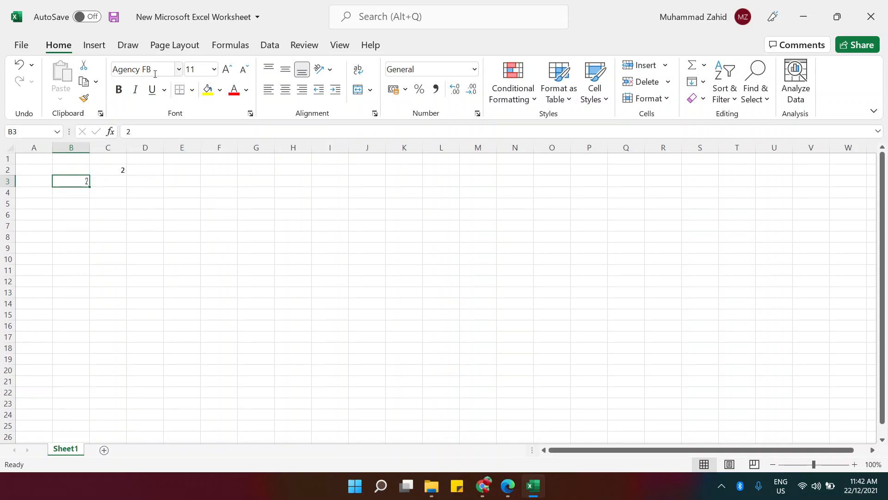
click(110, 170)
click(76, 182)
- Set the font size of cell C2 to 24
click(107, 166)
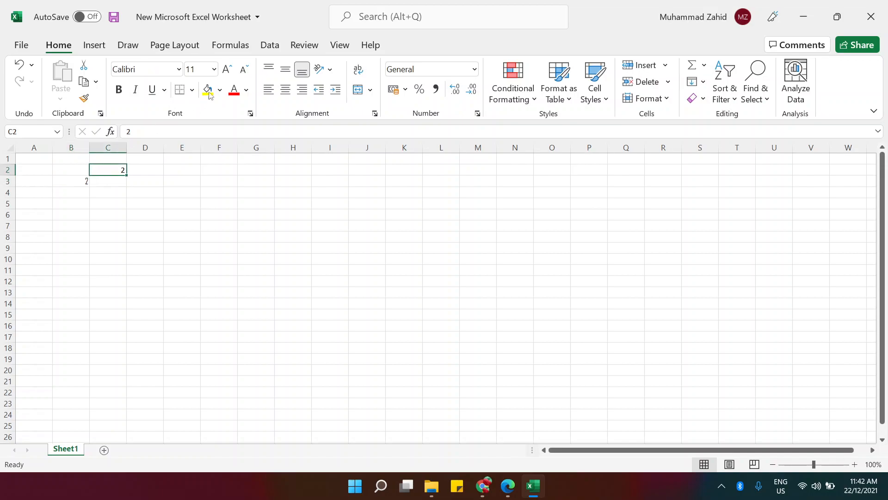
click(215, 70)
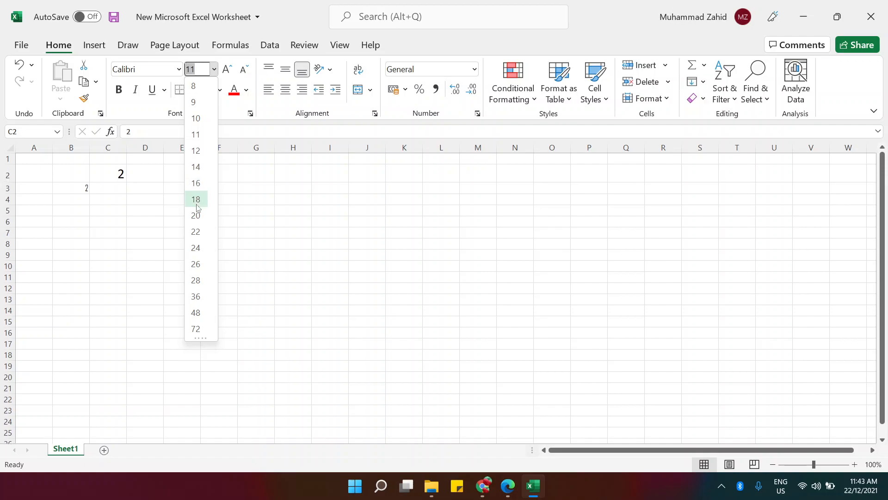
click(196, 249)
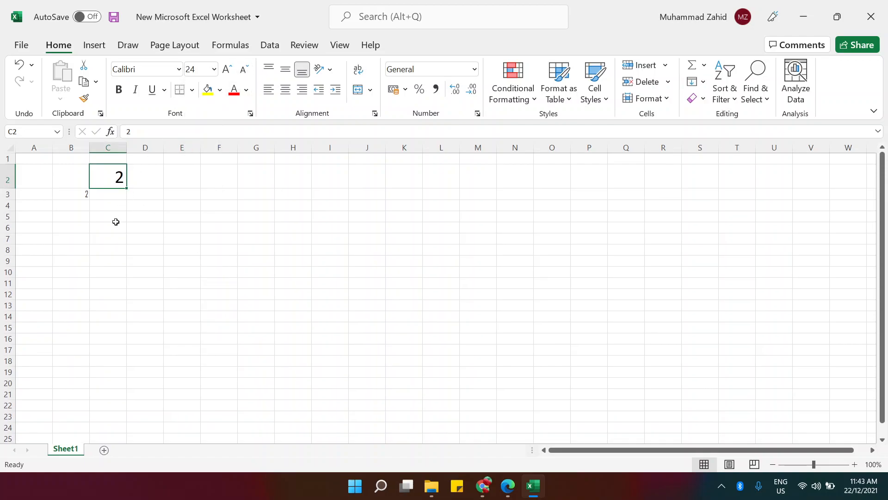
- Increase the font size of cell C2 stepwise to 36, and decrease it stepwise back to 24
click(228, 76)
click(227, 76)
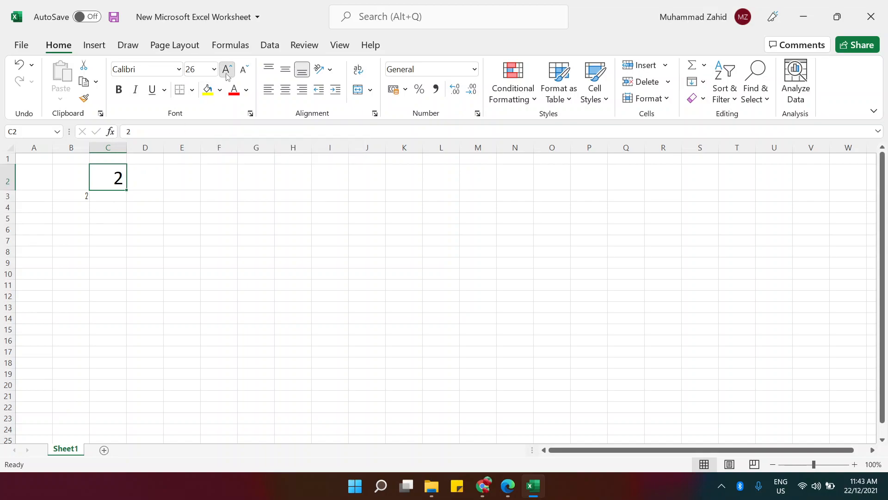
click(227, 76)
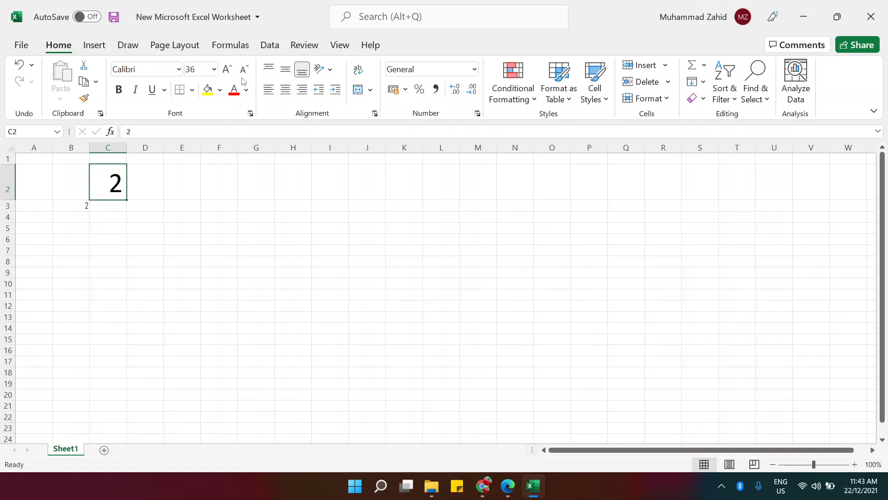
click(244, 70)
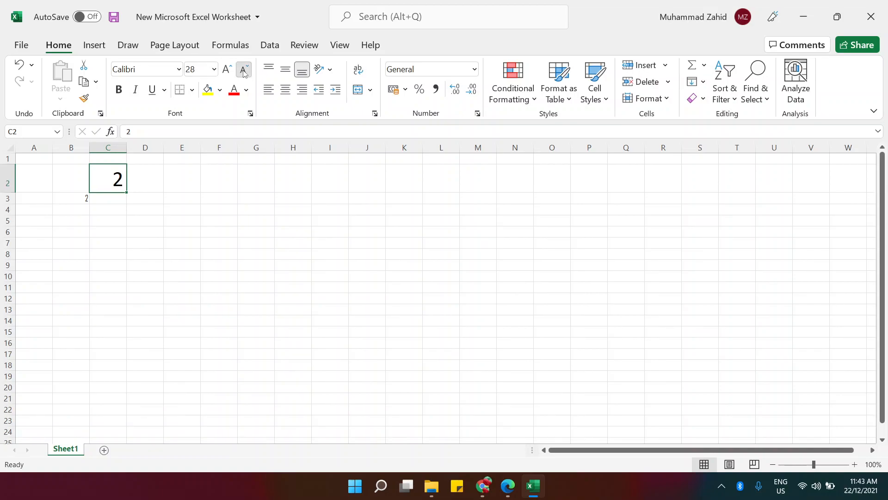
click(244, 70)
click(244, 70)
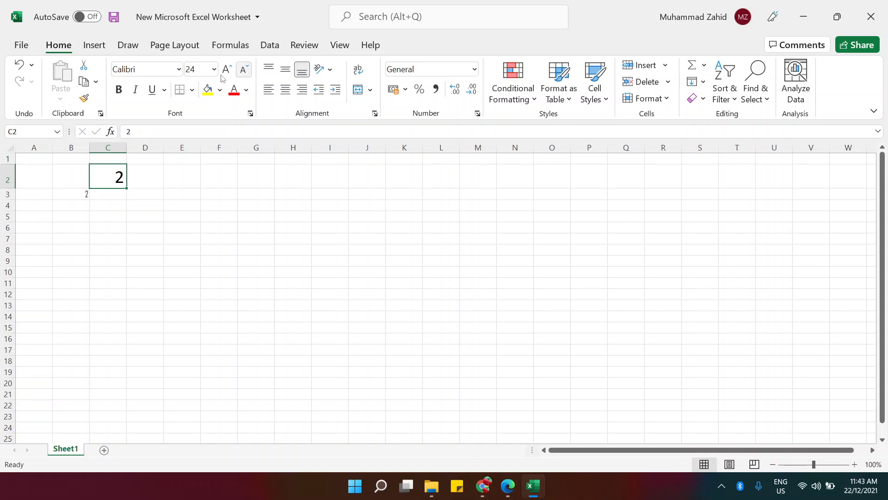
- Make the value in cell C2 bold, italic and underlined
click(121, 91)
click(137, 92)
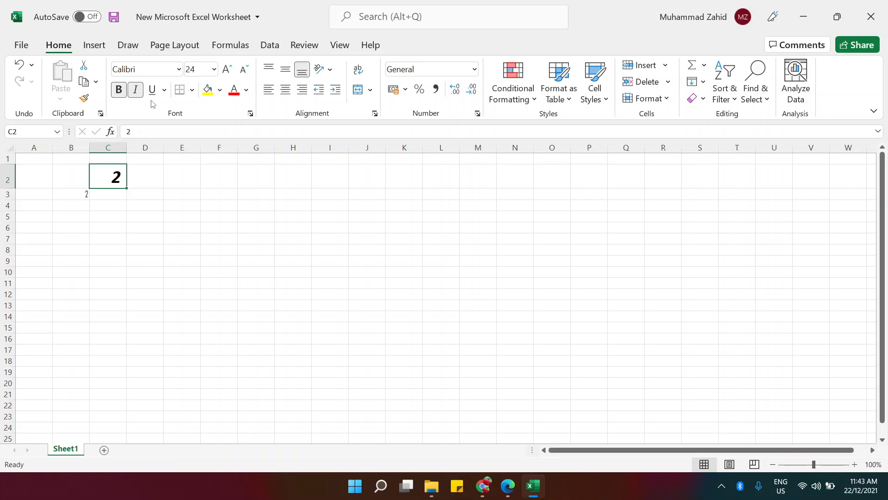
click(153, 90)
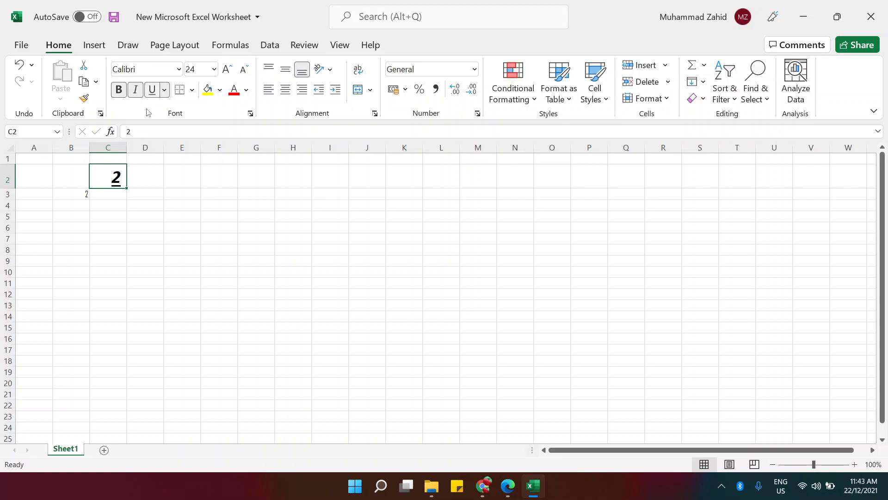
- Apply All Borders to cell C2 and fill cell E4 with yellow
click(192, 90)
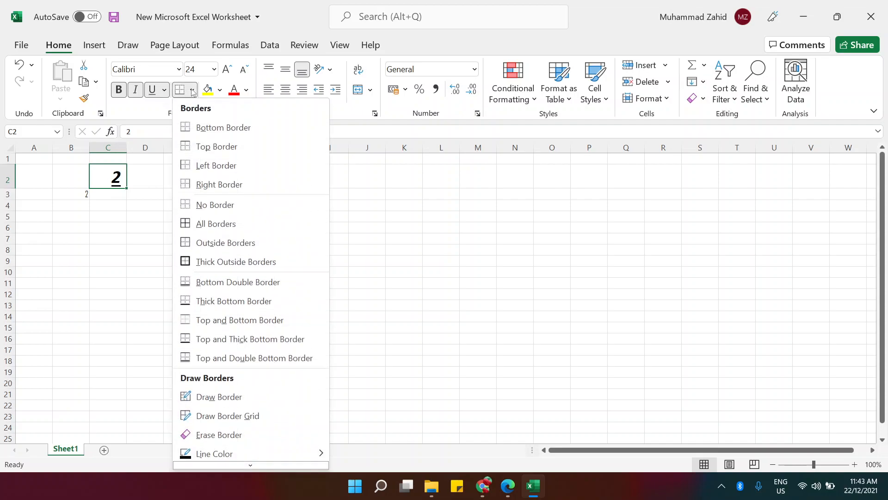
click(221, 224)
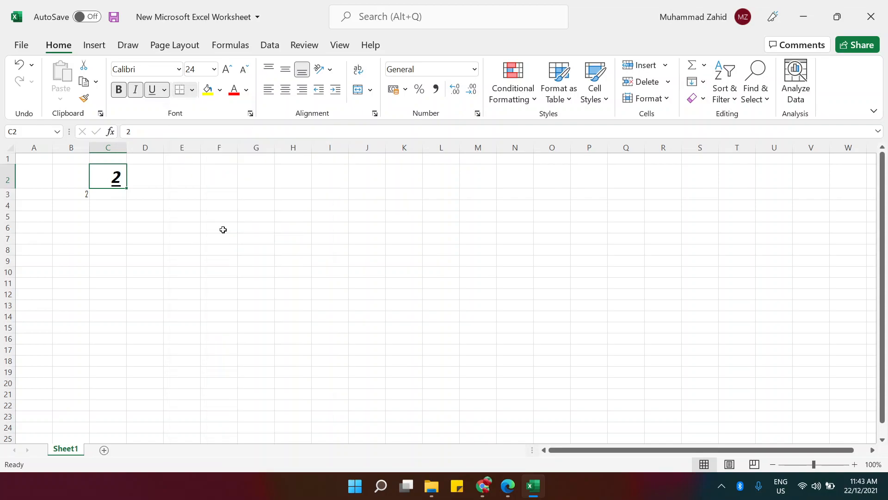
click(168, 208)
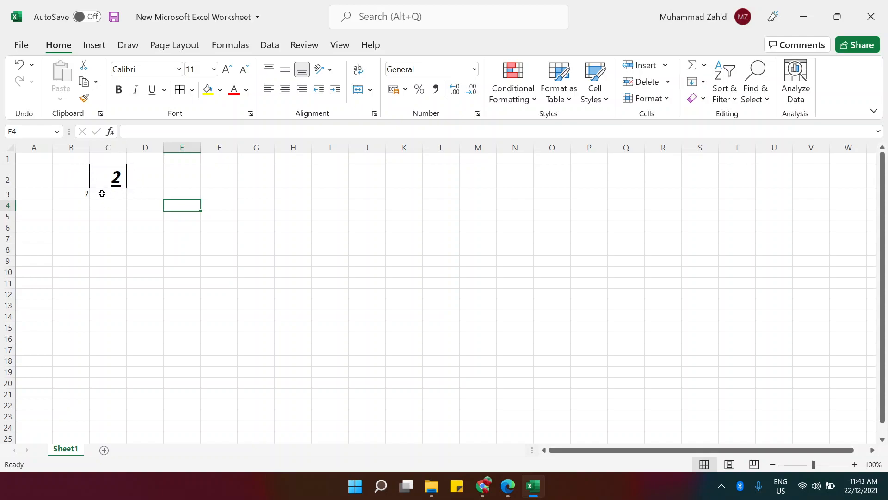
click(209, 90)
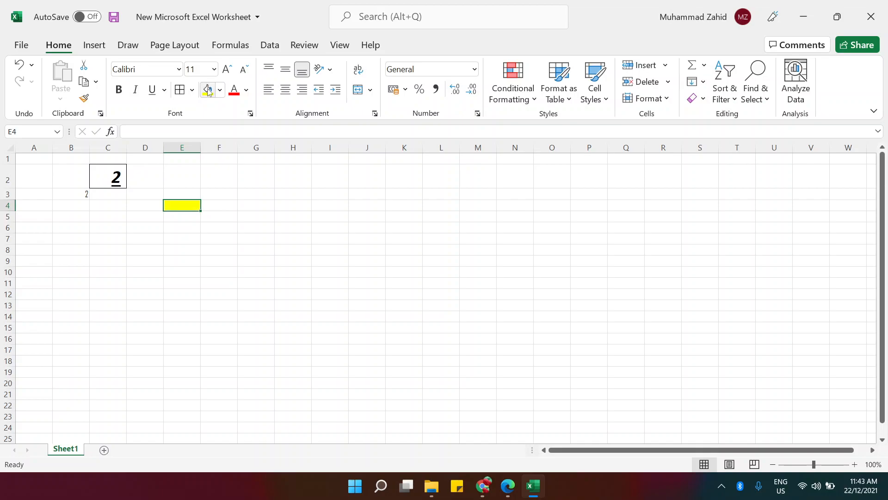
- Set the font color of cell F4 to red and enter "jjl" in it
click(214, 205)
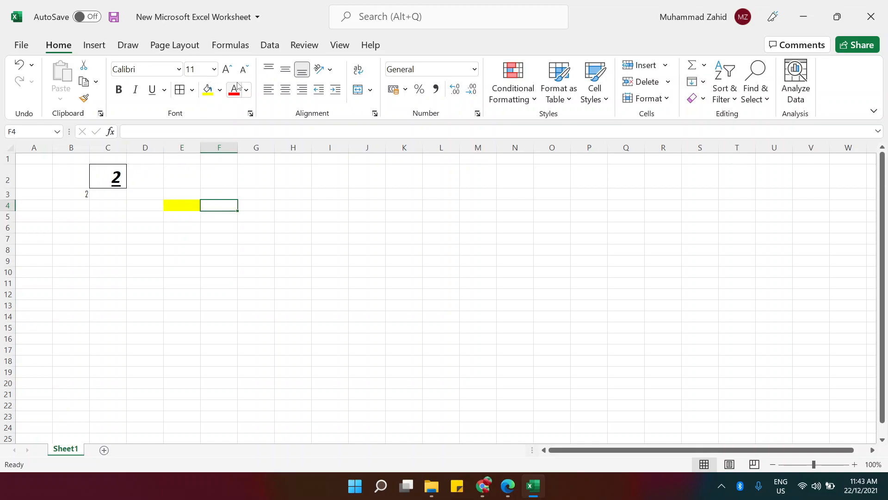
text(jjl)
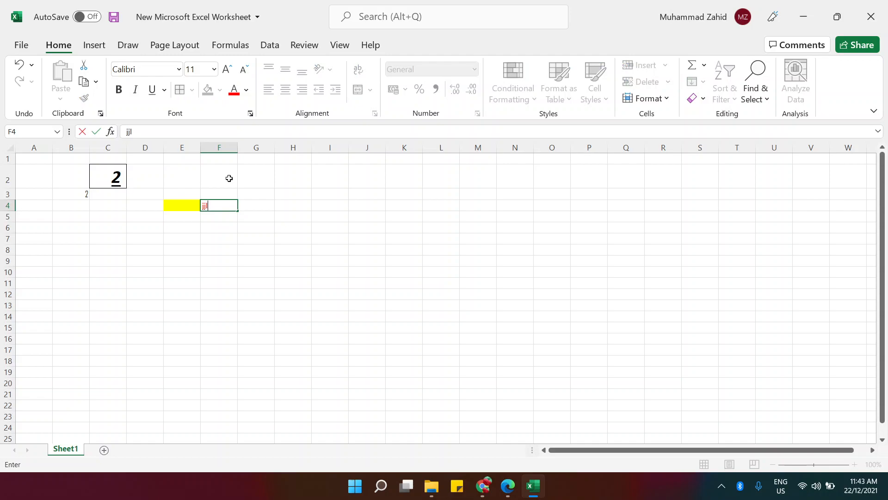
click(277, 218)
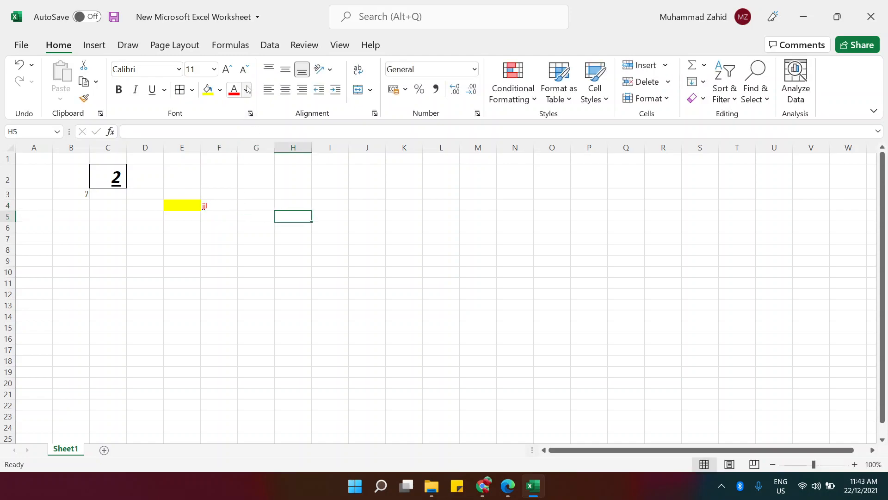
click(210, 207)
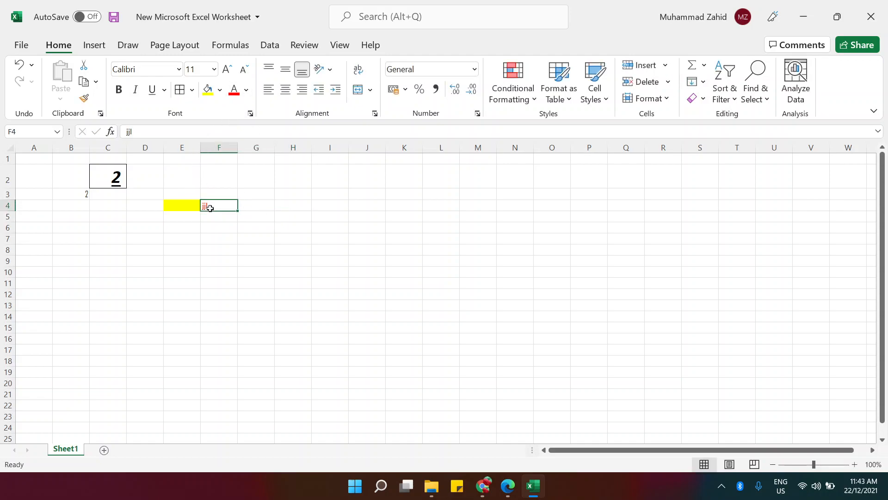
- Enter "jj" in cell G4 and change its font color to red
click(245, 205)
text(jj)
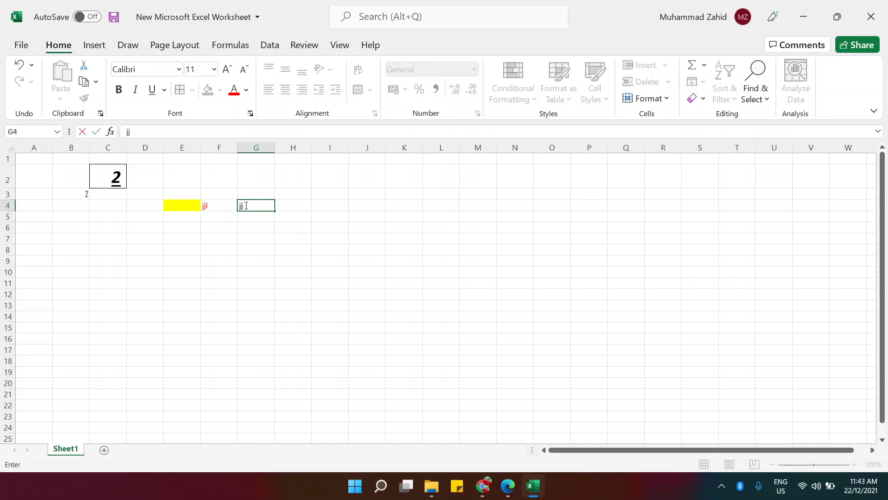
click(265, 220)
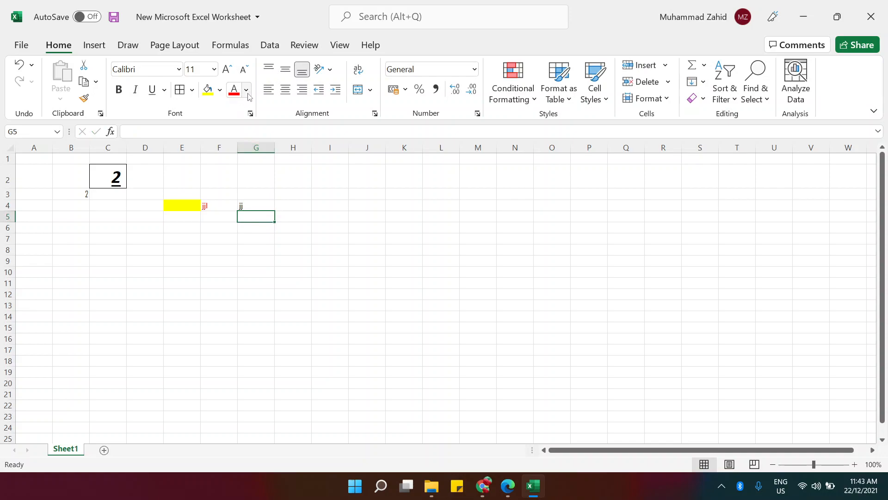
click(255, 208)
click(234, 89)
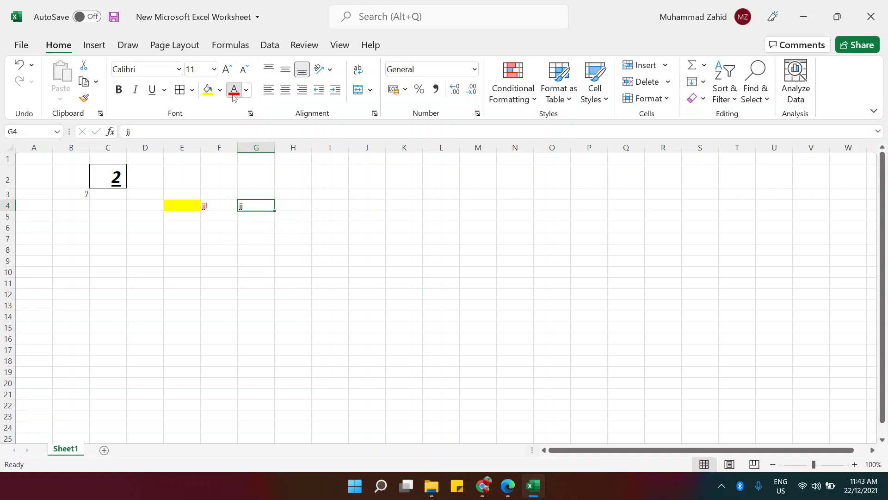
click(247, 239)
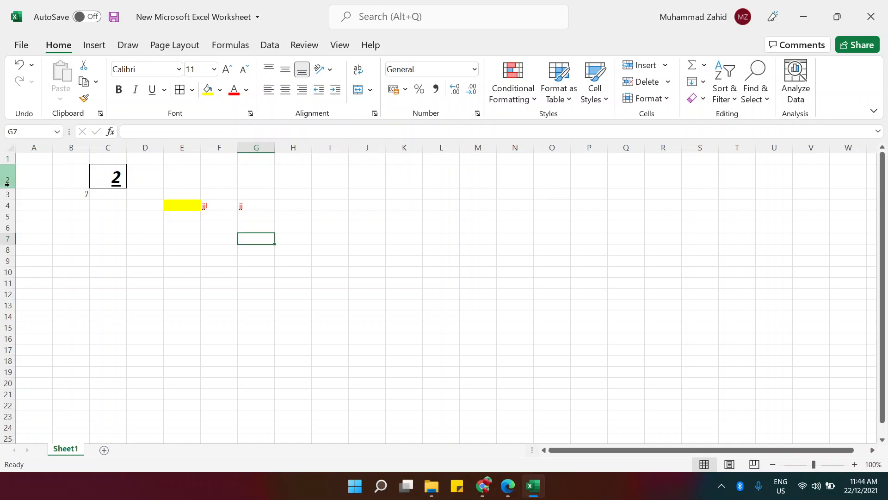
- Make row 2 several times taller and change the vertical alignment of cell C2 to middle and finally to top
drag(7, 186, 7, 250)
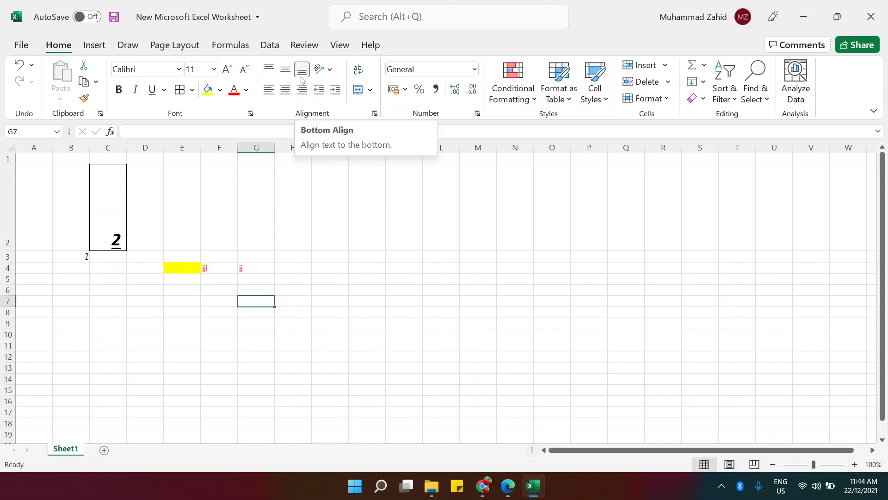
click(285, 73)
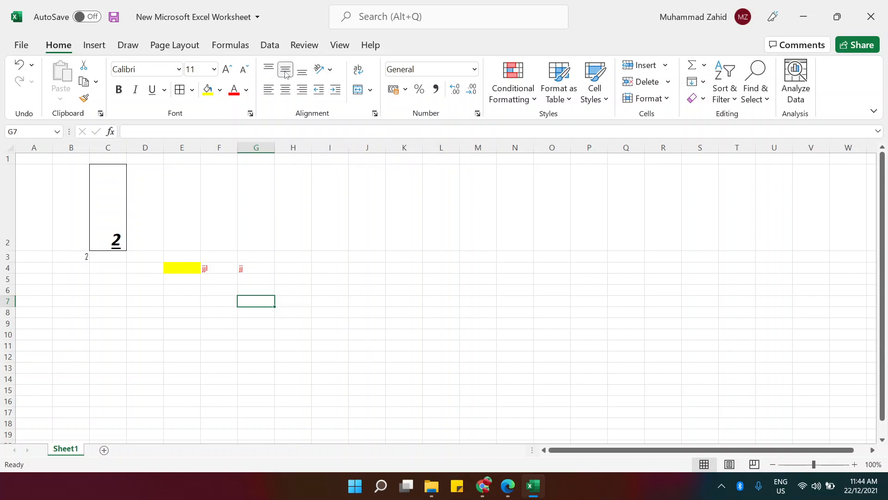
click(122, 198)
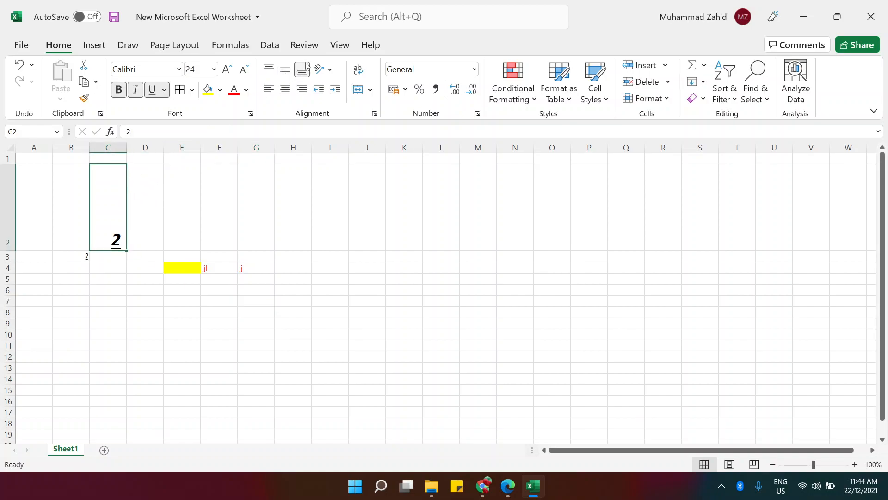
click(285, 72)
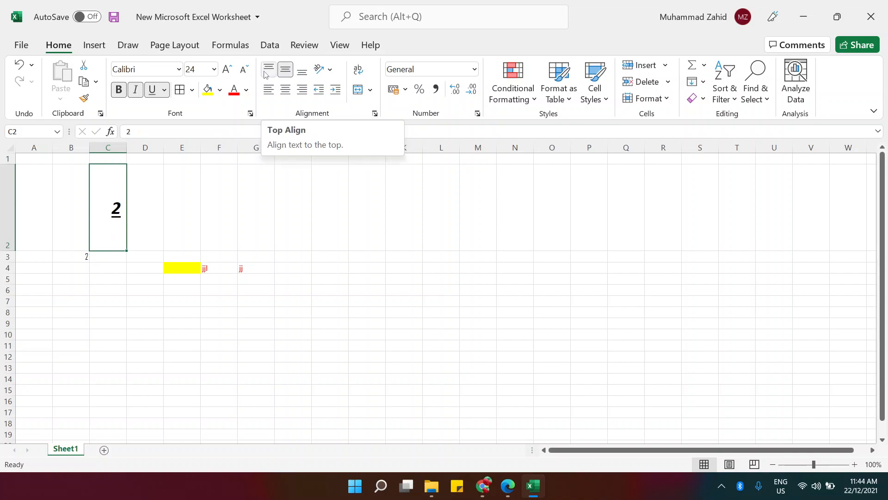
click(267, 70)
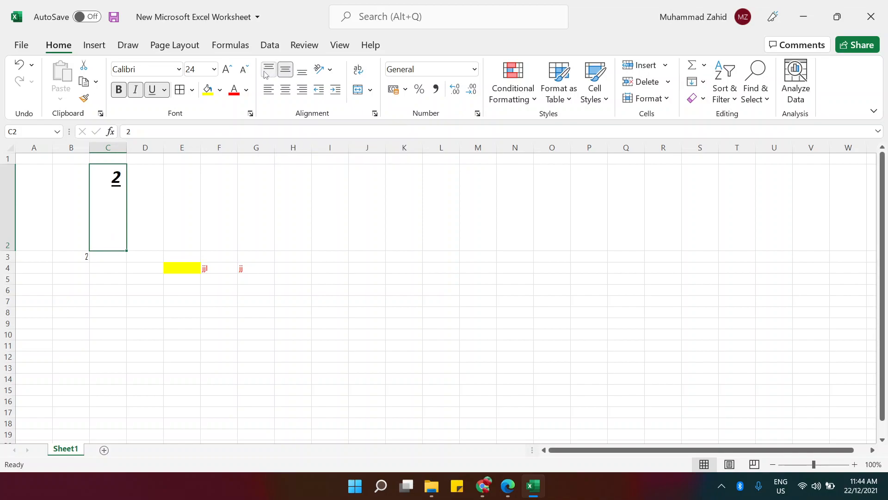
- Switch the horizontal alignment of cell C2 between left and right, and finish with the value centered
click(278, 95)
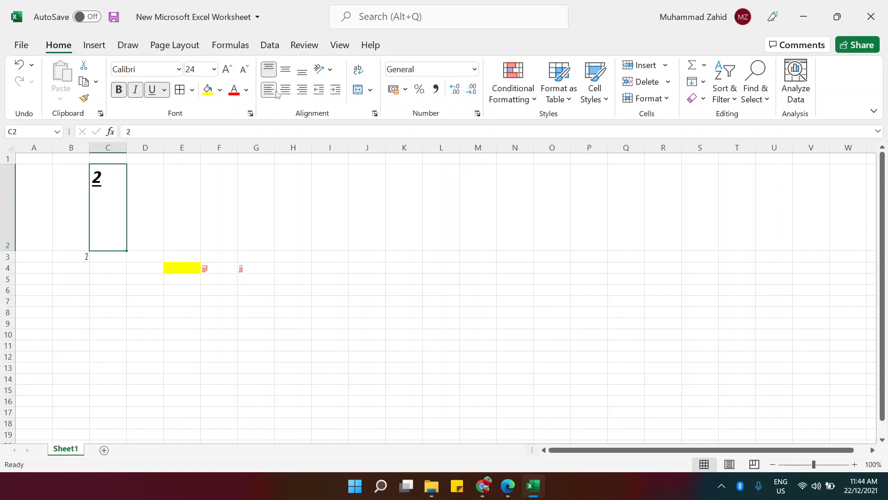
click(303, 91)
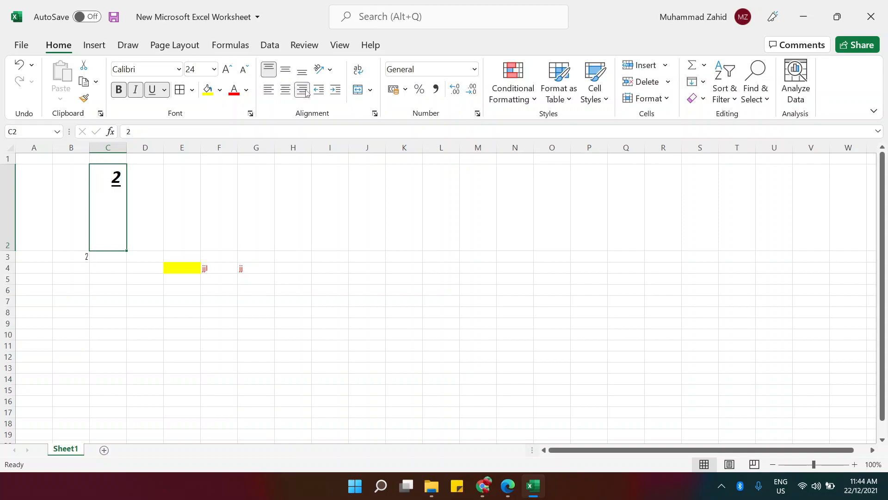
click(267, 92)
click(302, 93)
click(269, 91)
click(284, 91)
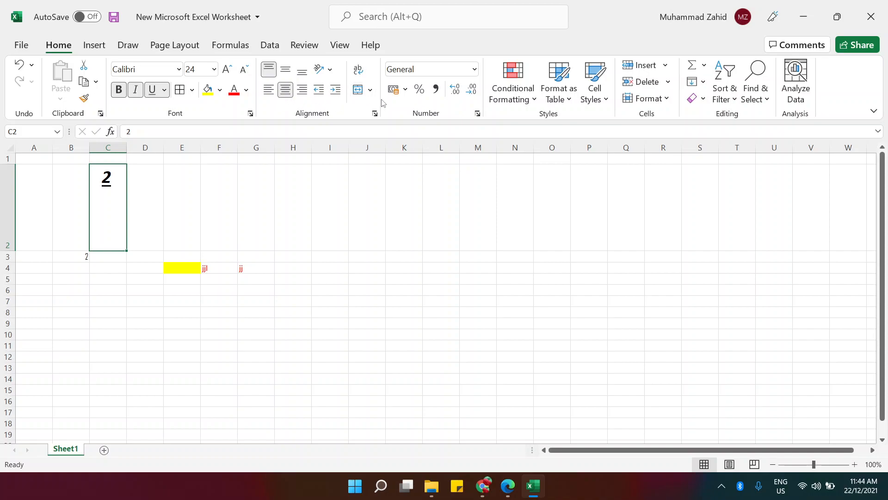
- Angle the value in cell C2 clockwise and turn that orientation off again
click(323, 71)
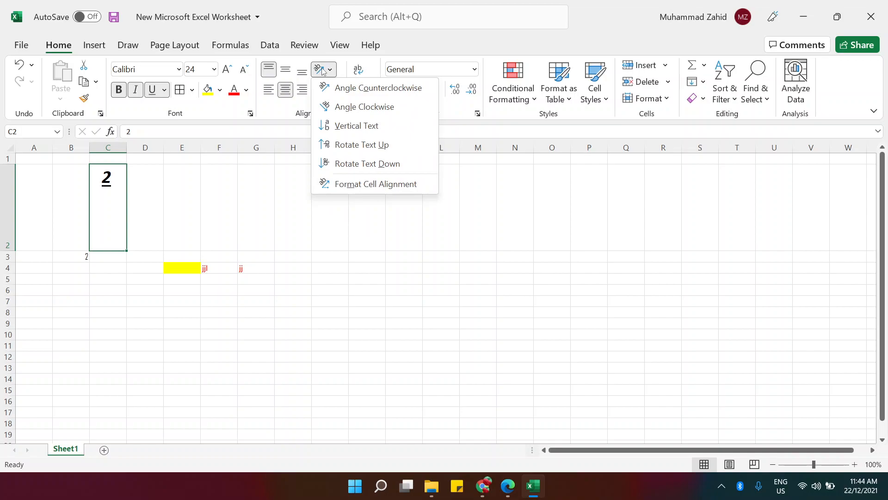
click(354, 107)
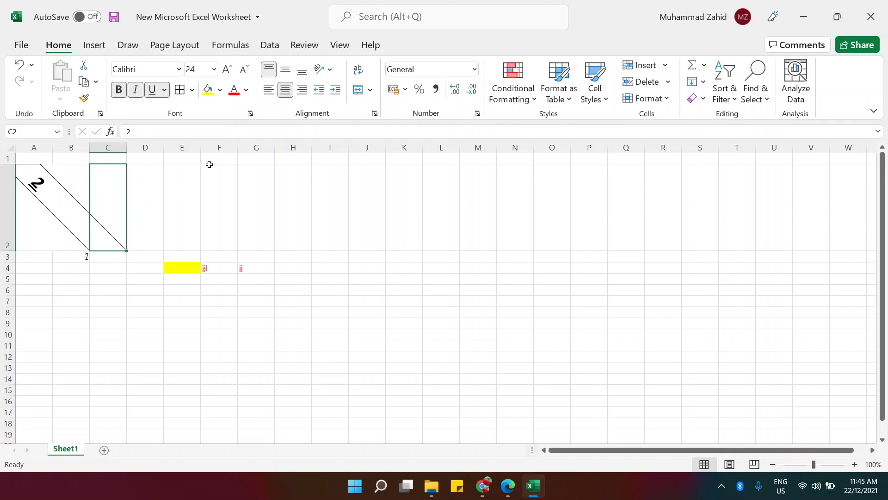
click(324, 69)
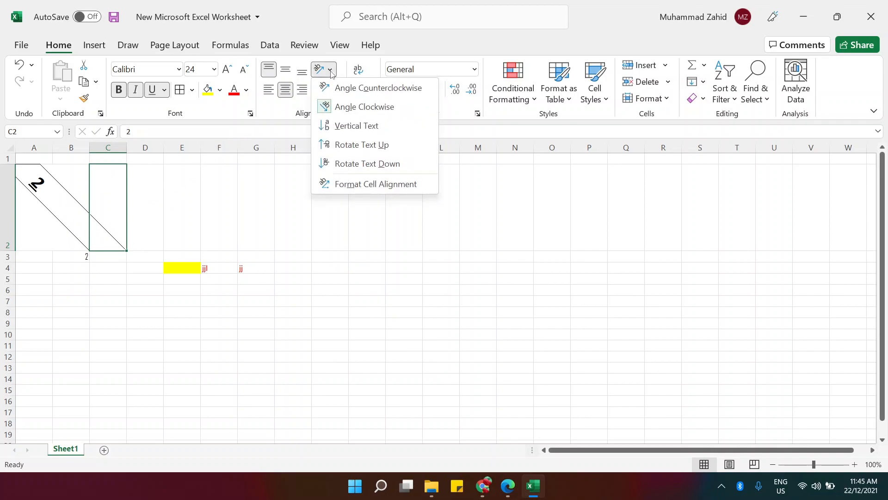
click(344, 103)
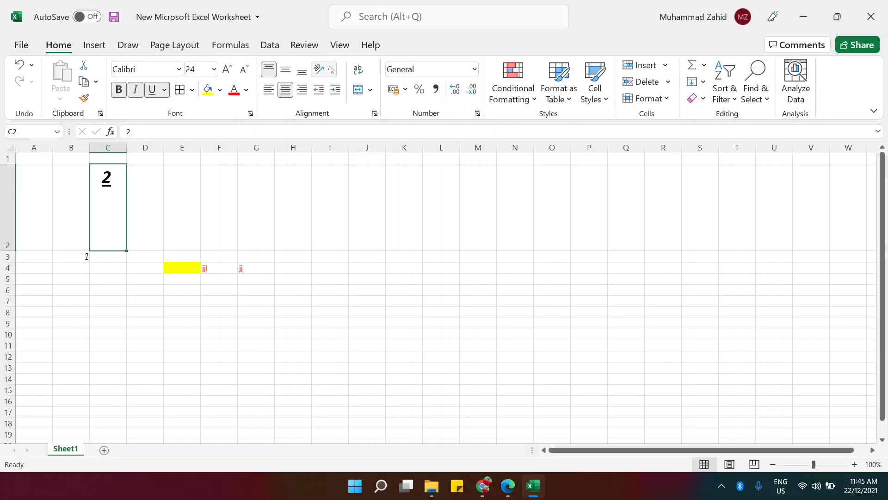
- Angle the value in cell C2 counterclockwise, and change its orientation to Vertical Text
click(330, 69)
click(345, 89)
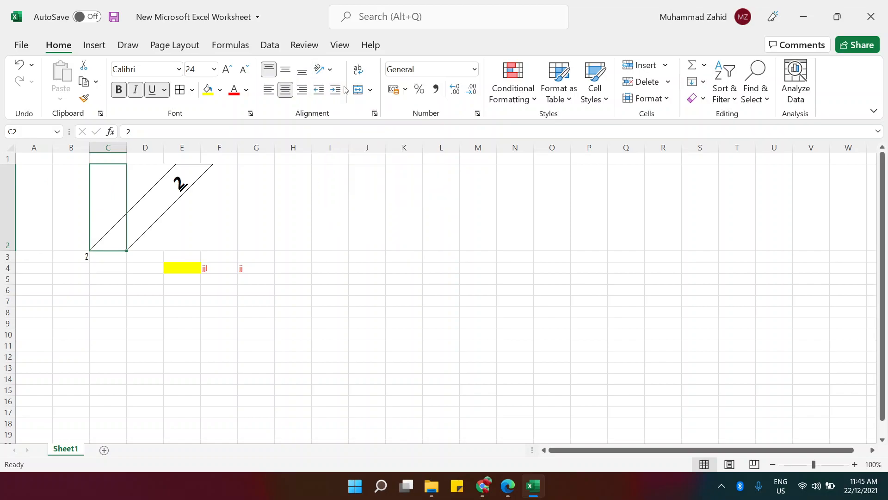
click(324, 69)
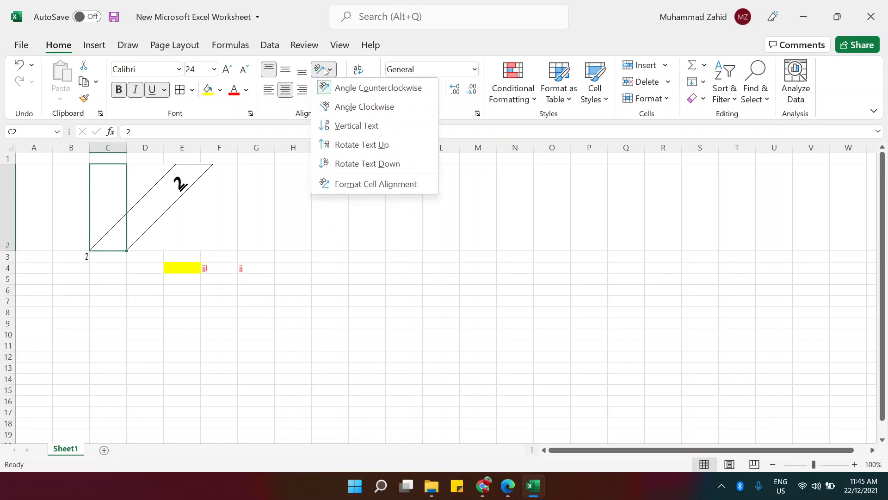
click(357, 126)
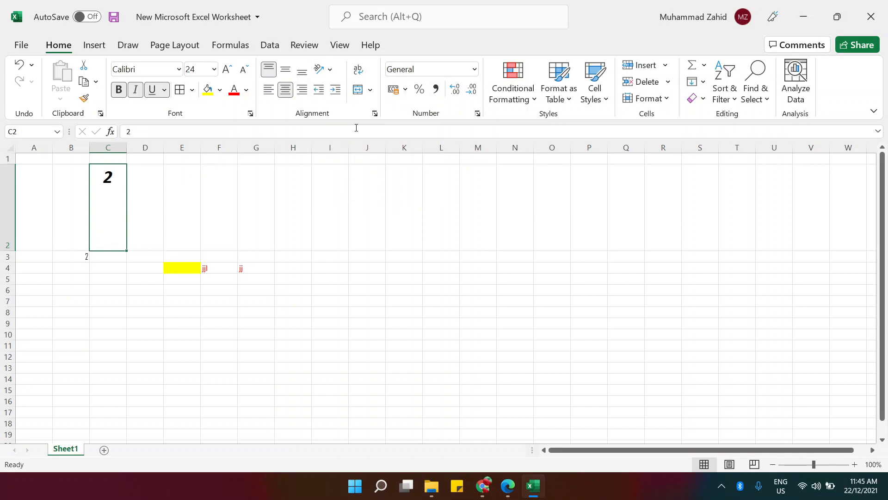
- Set the text orientation of cell C2 to Rotate Text Down
click(324, 69)
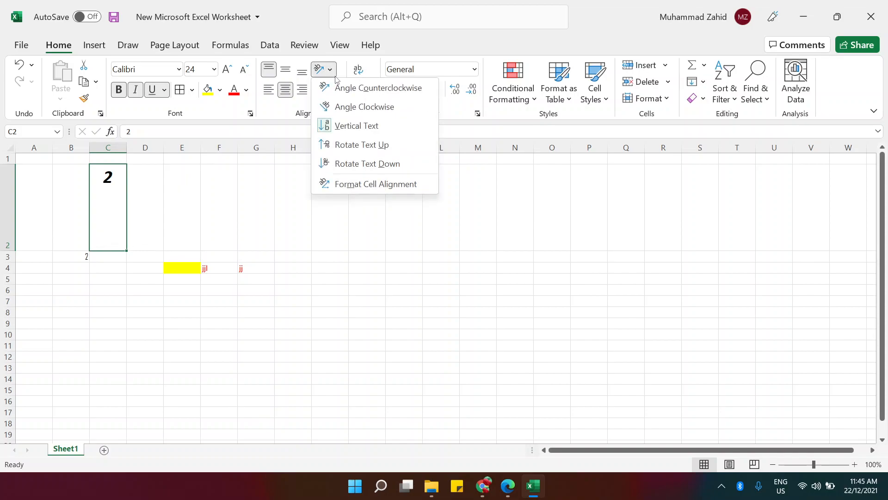
click(354, 170)
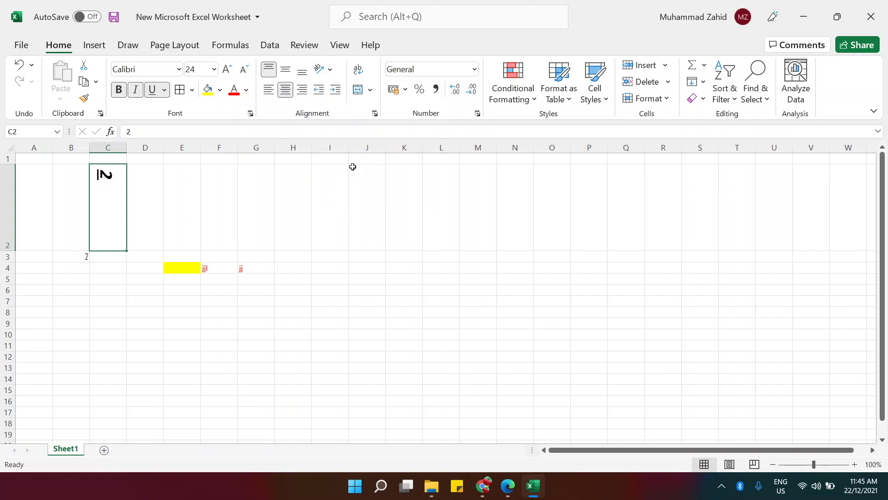
click(324, 69)
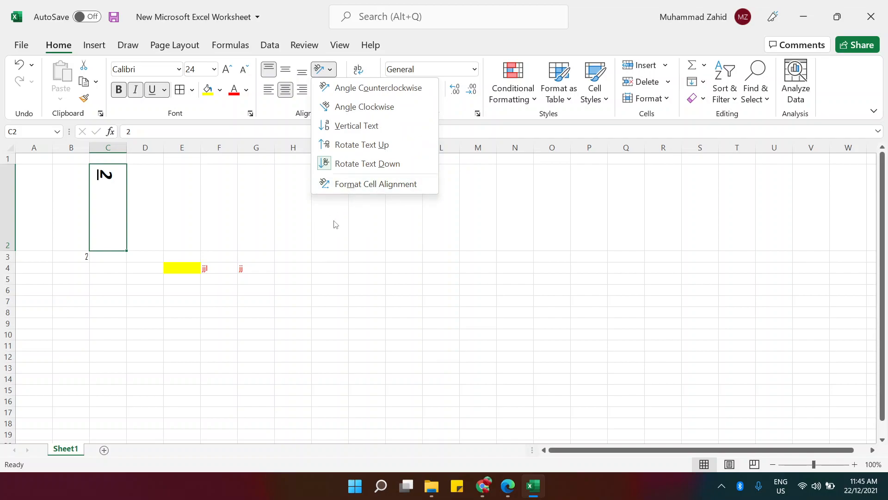
click(326, 209)
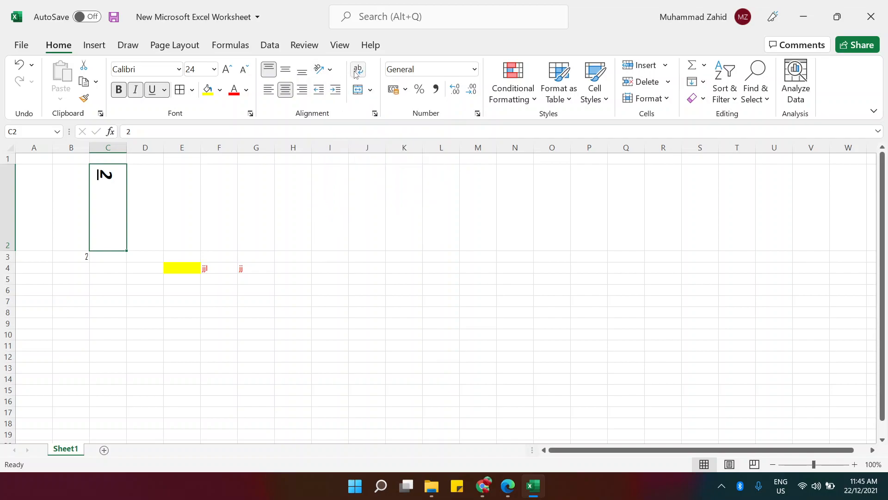
- Enter the text "this is my lecture on excel" in cell H4 and keep that cell selected
click(303, 184)
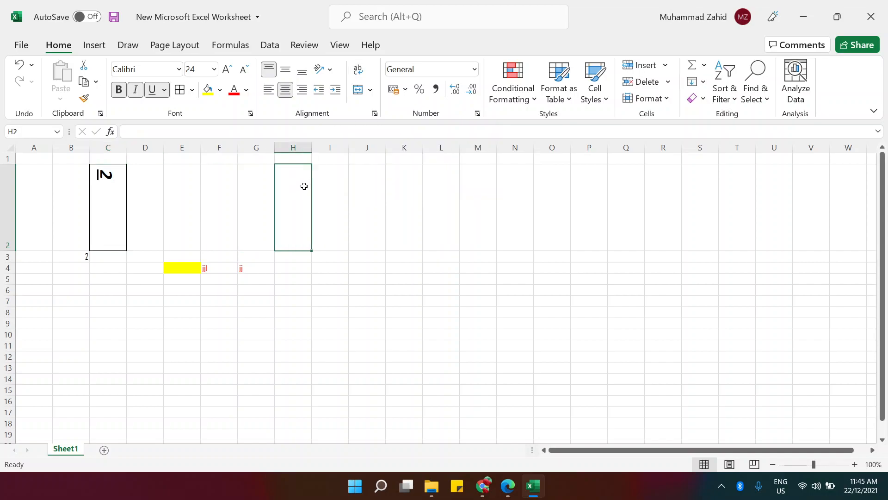
click(296, 268)
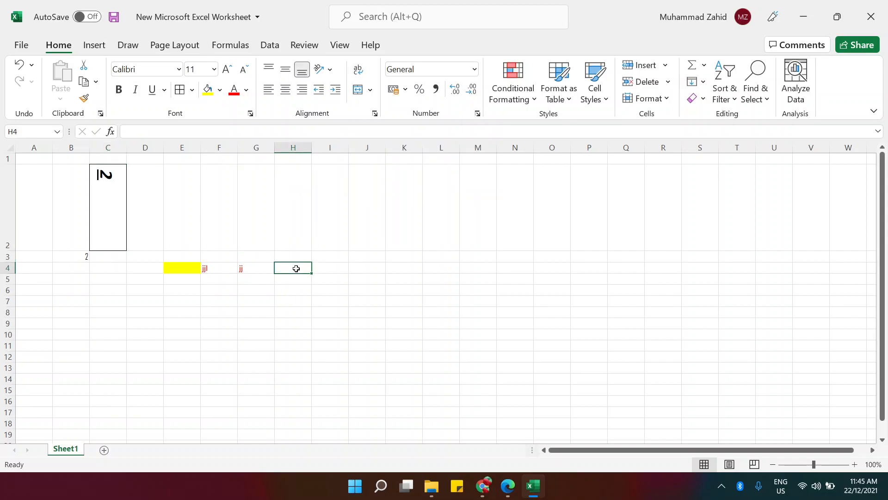
text(this is my lecture on)
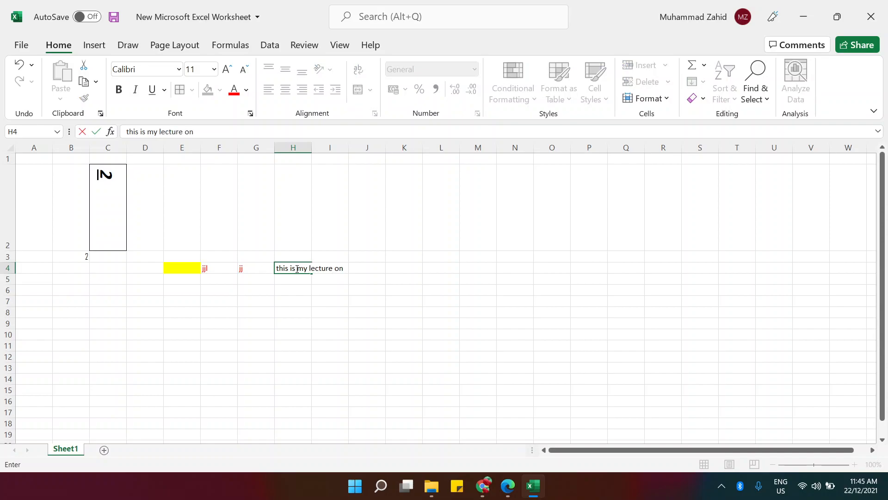
text( excel)
click(380, 280)
click(298, 269)
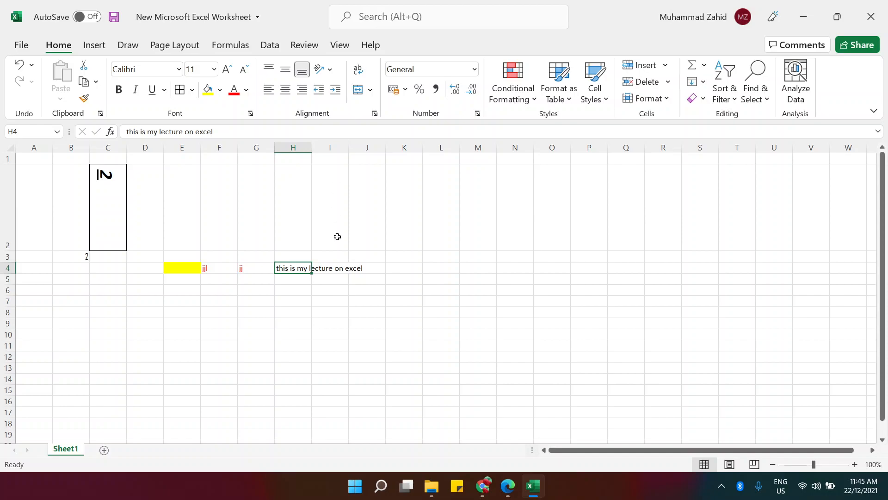
- Enter the number 9 in cell I4, beside the long text in cell H4
click(389, 268)
click(339, 265)
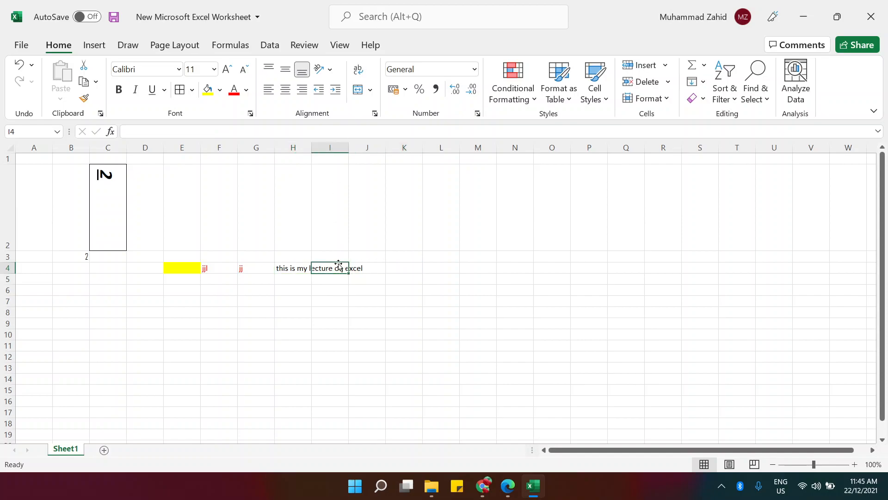
text(9)
key(Return)
- Turn on Wrap Text for the sentence in cell H4
click(295, 266)
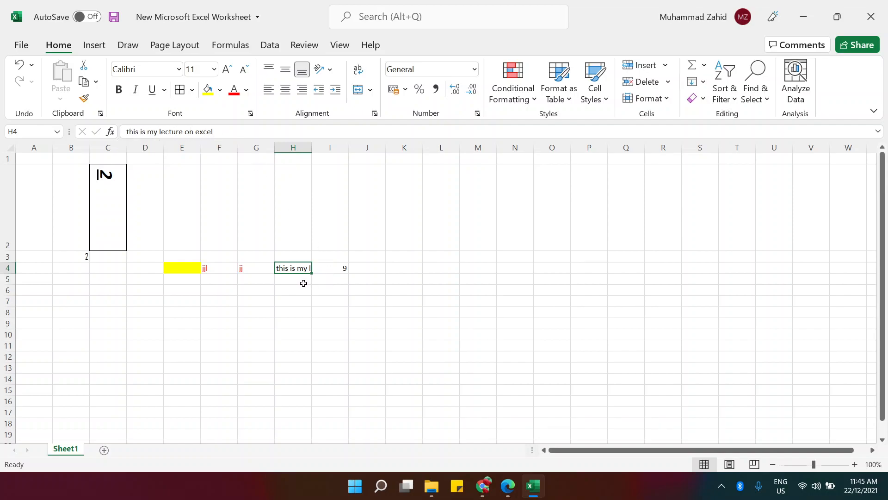
click(284, 281)
click(295, 268)
click(358, 69)
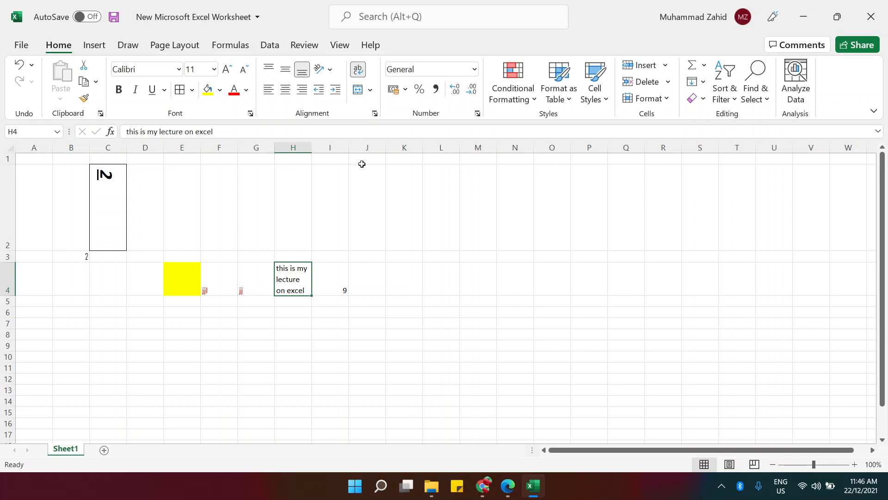
- Merge and center cells J4 and K4, and enter the text "kflsdjlk" in the merged cell
click(356, 268)
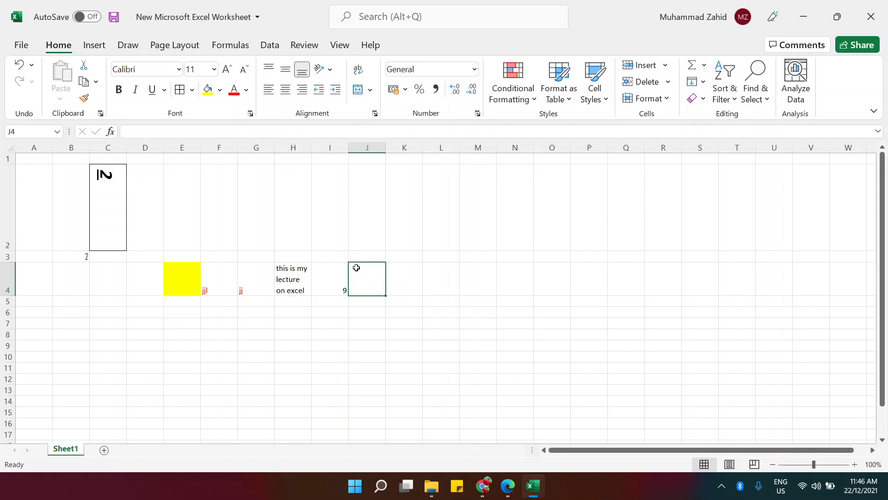
key(shift+Right)
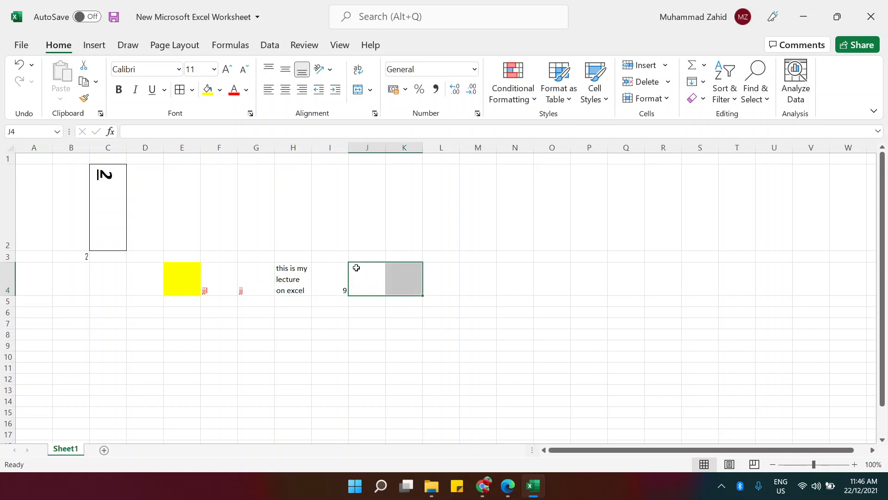
click(359, 91)
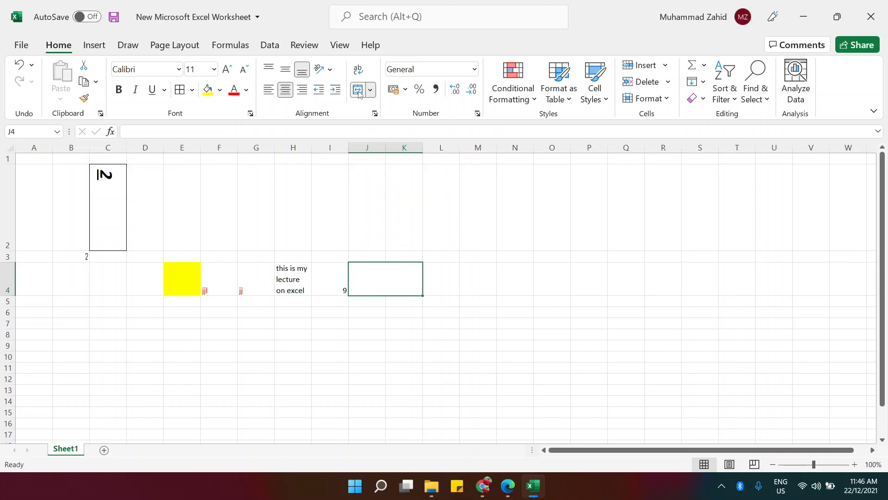
text(kflsdjlk)
key(Return)
key(Up)
- Unmerge cells J4 and K4, look over the merge options, and merge and center the two cells again
click(359, 91)
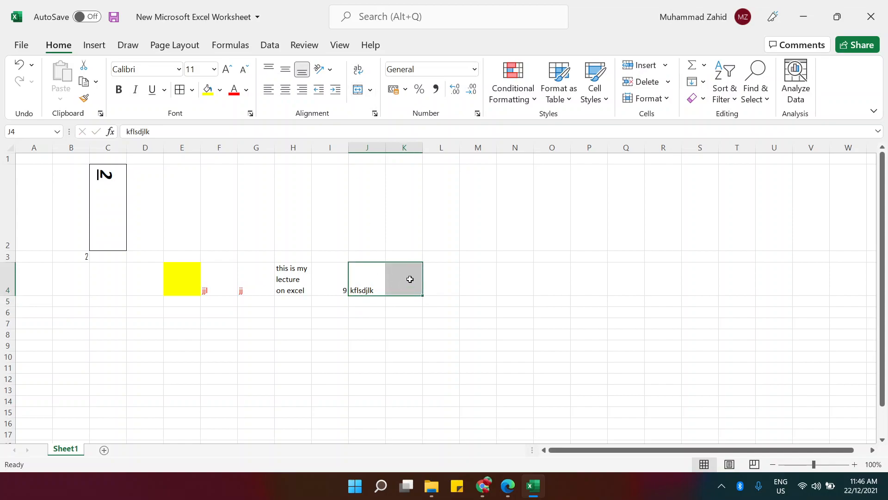
click(357, 91)
click(357, 91)
click(370, 90)
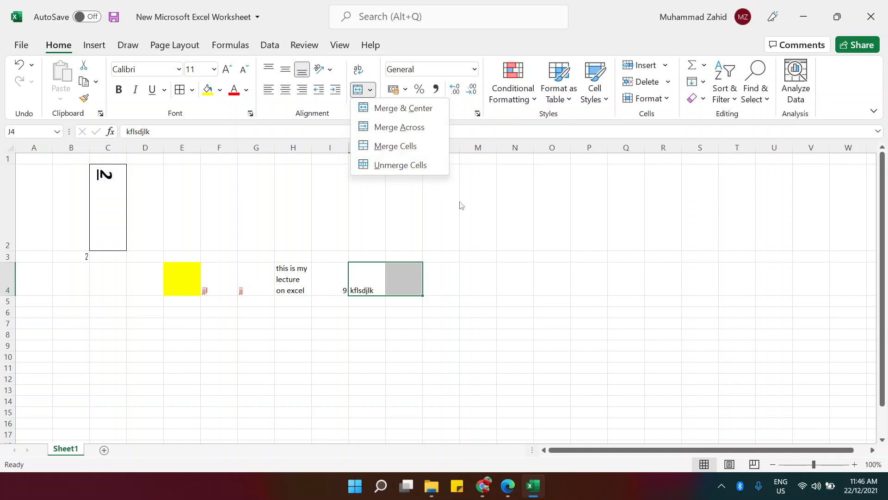
click(372, 279)
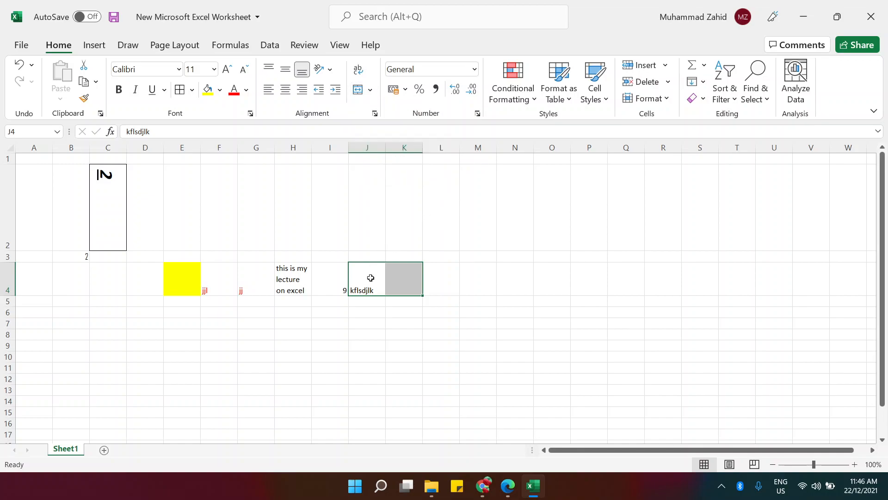
click(359, 94)
click(345, 344)
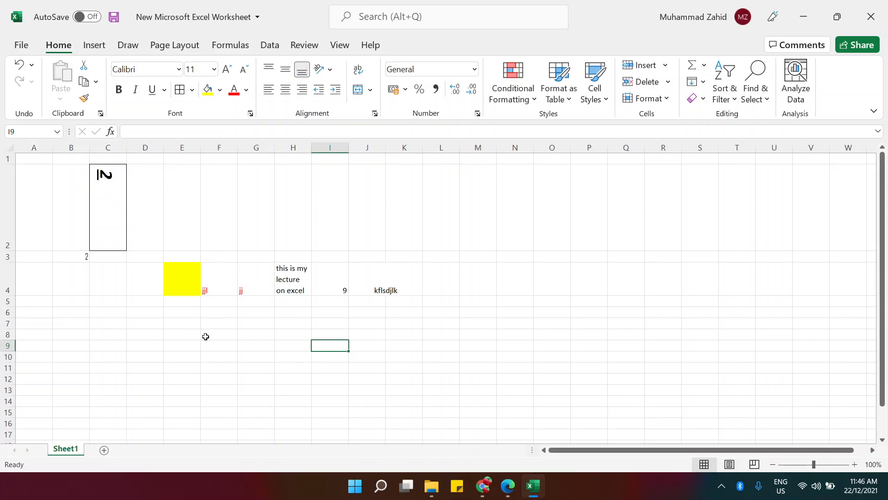
- Examine the cell references of A5, A6, B5 and Q4 by selecting them, and check the formula bar for Q4
click(22, 299)
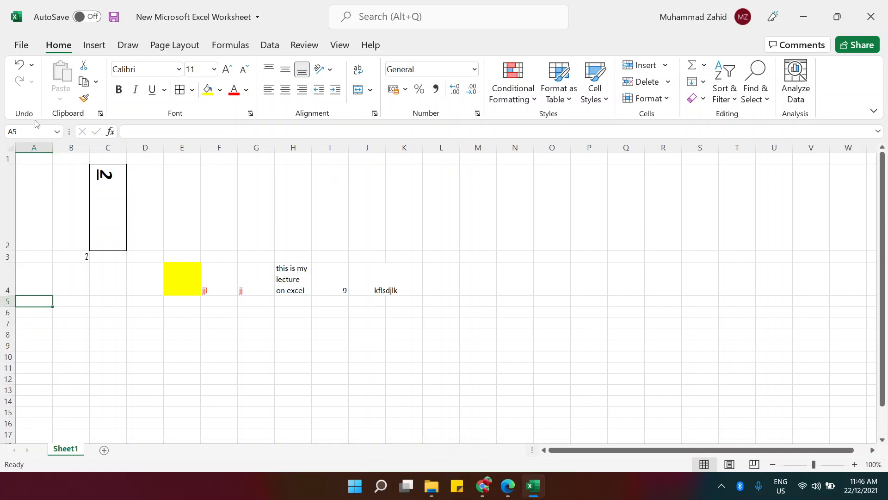
click(57, 133)
click(57, 132)
click(48, 310)
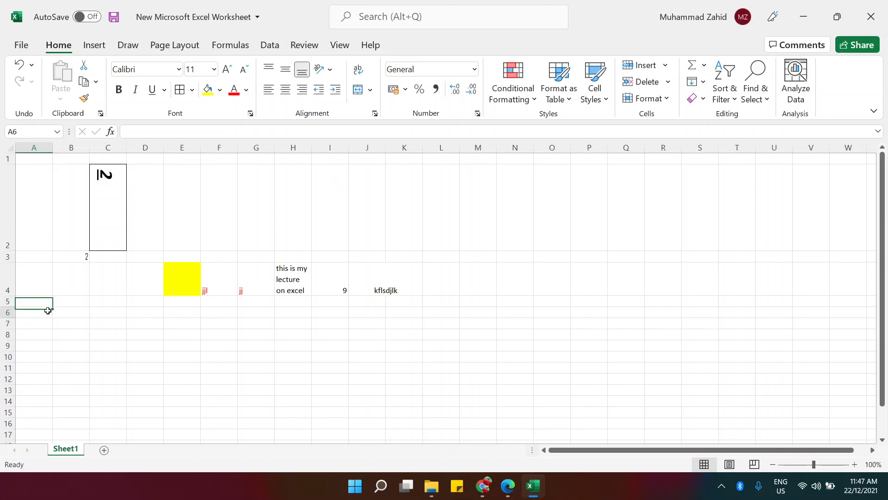
click(80, 298)
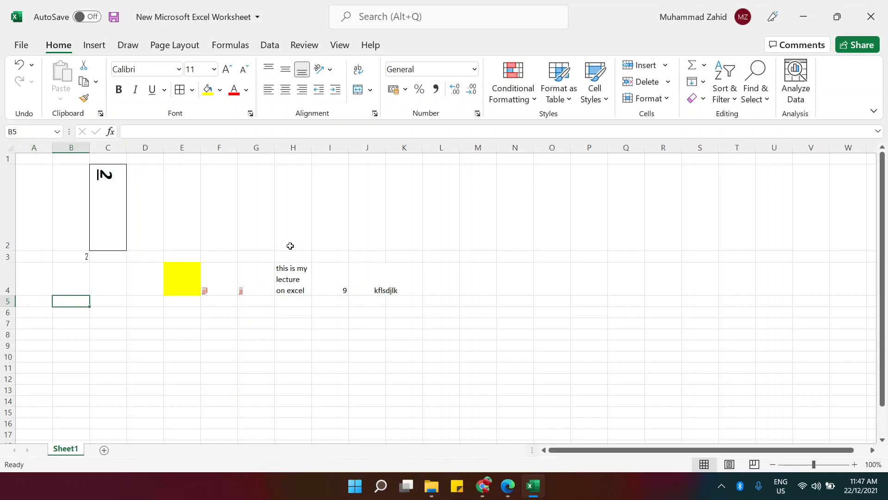
click(617, 288)
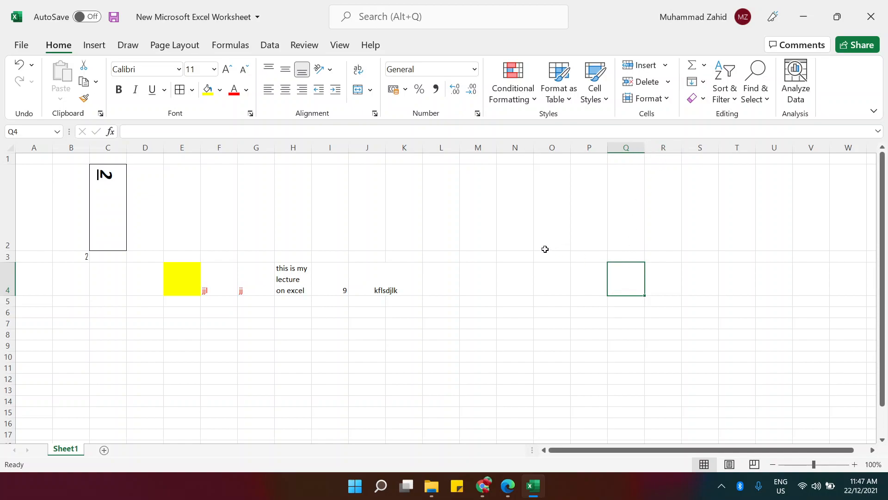
click(128, 133)
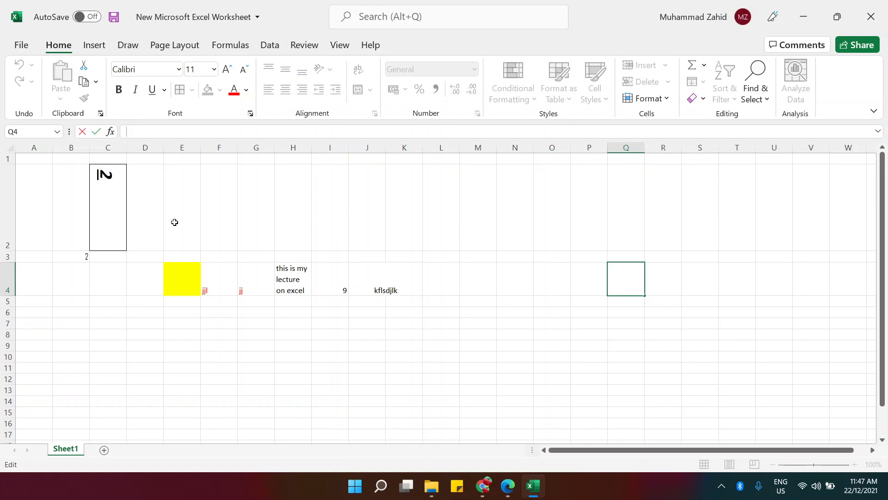
- Enter the date 9/12 in cell L4 and format it as Long Date
click(457, 276)
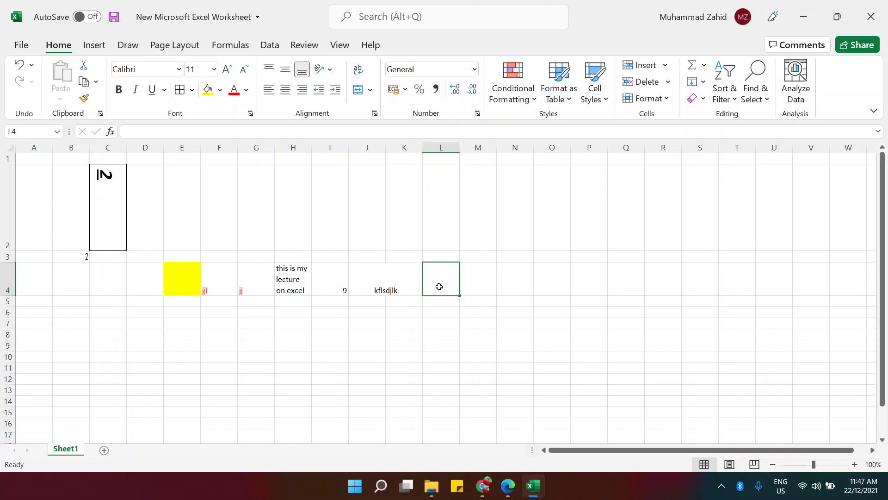
text(9/12)
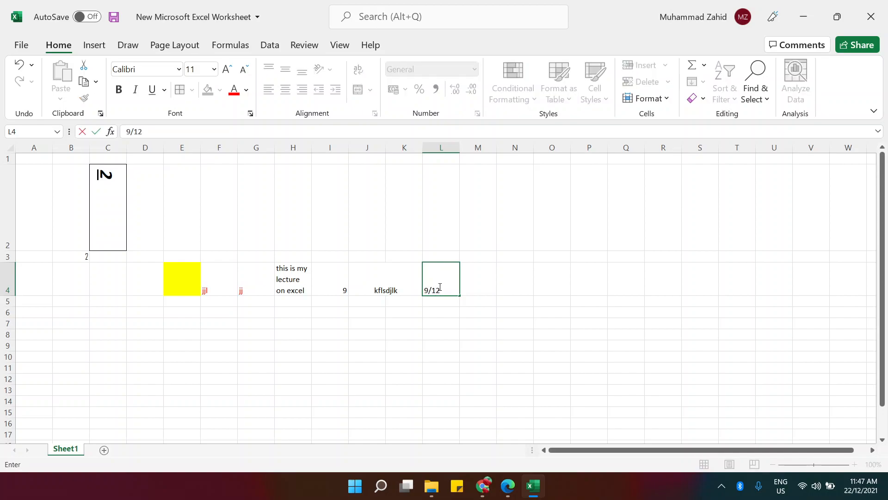
key(Return)
click(439, 287)
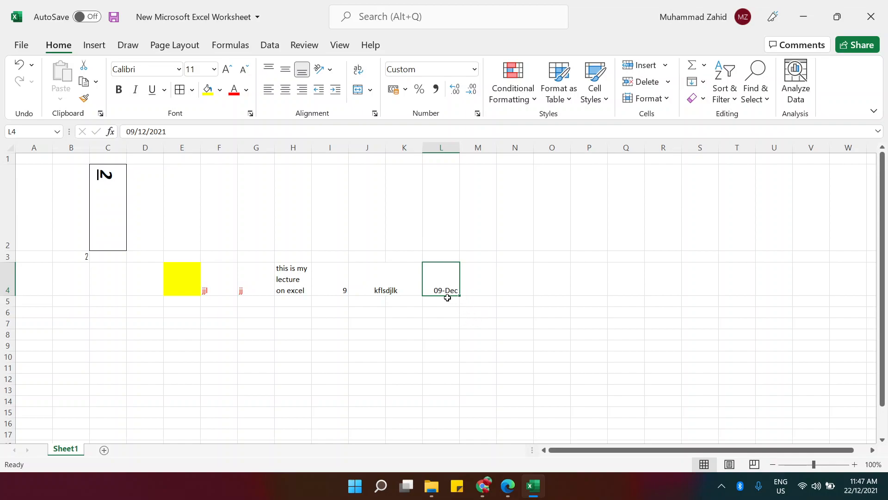
click(474, 70)
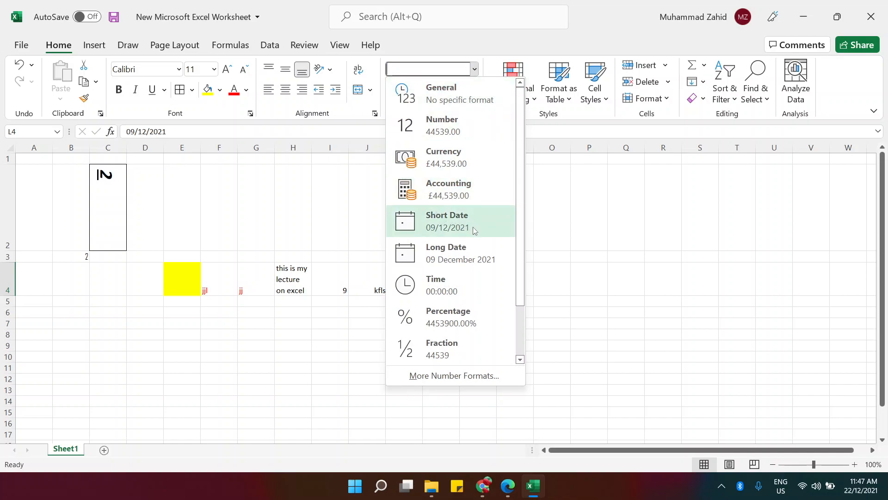
click(459, 253)
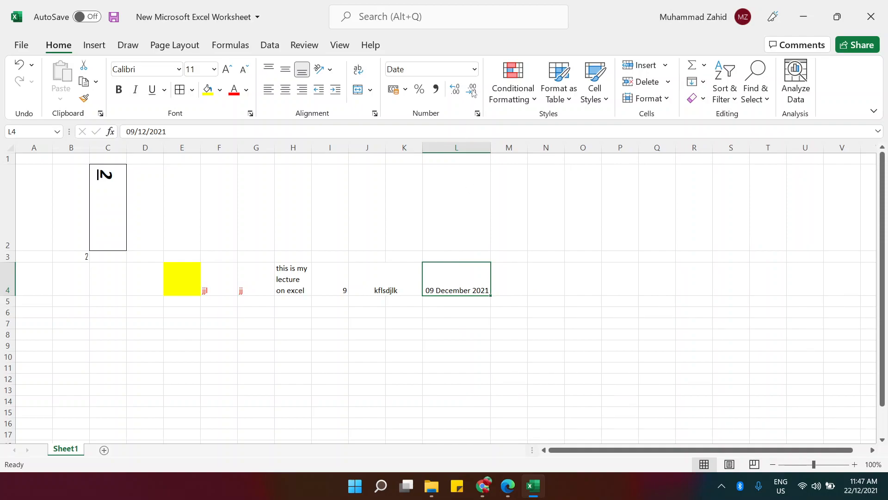
- Review the number formats for cell L4, set it to General, and return it to Long Date
click(474, 70)
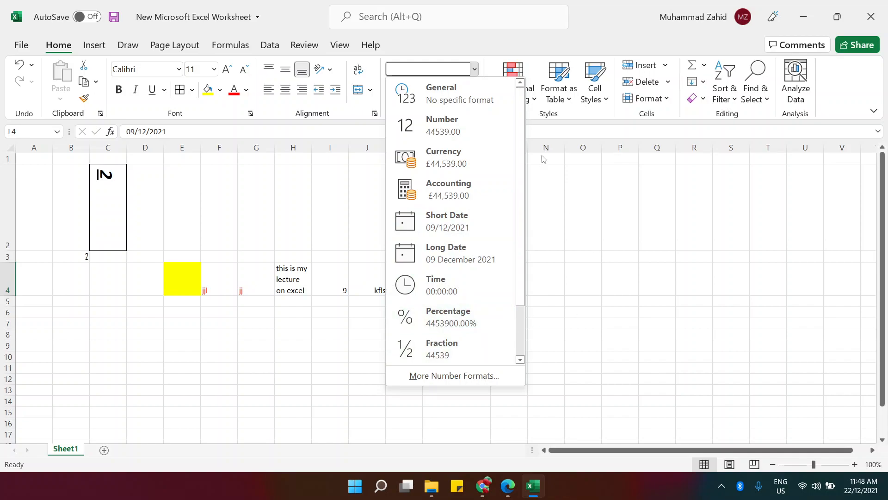
click(583, 216)
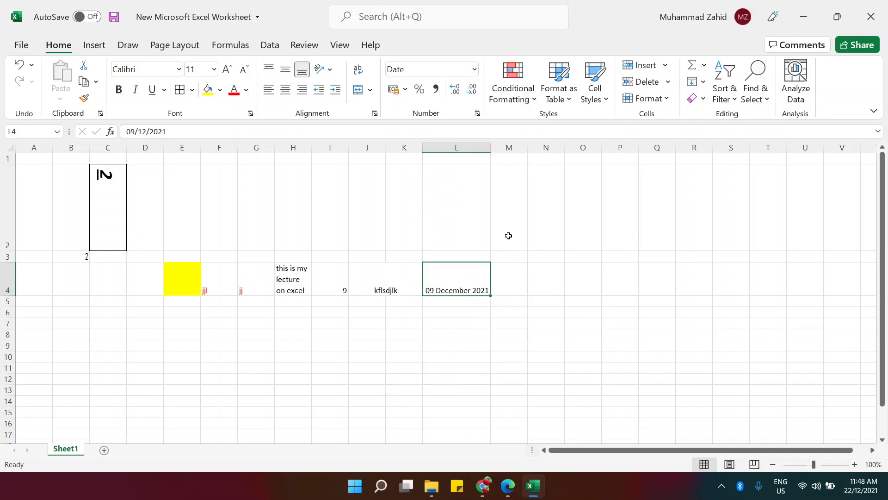
click(474, 70)
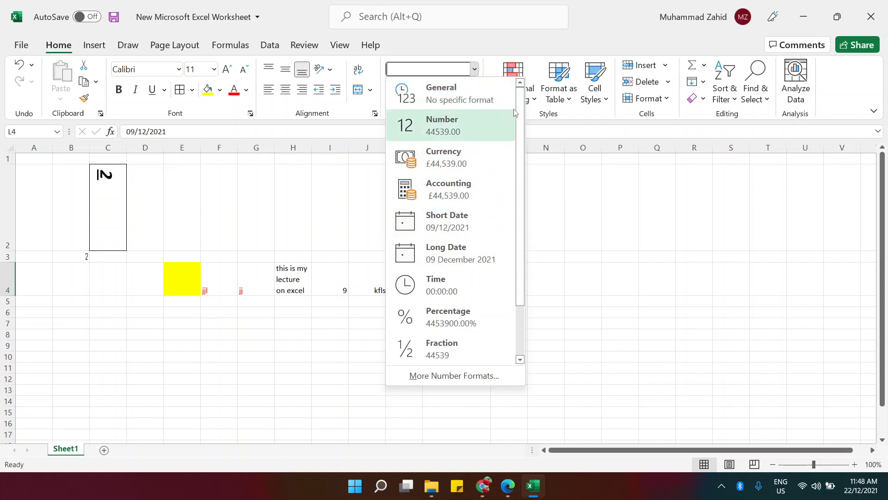
click(475, 97)
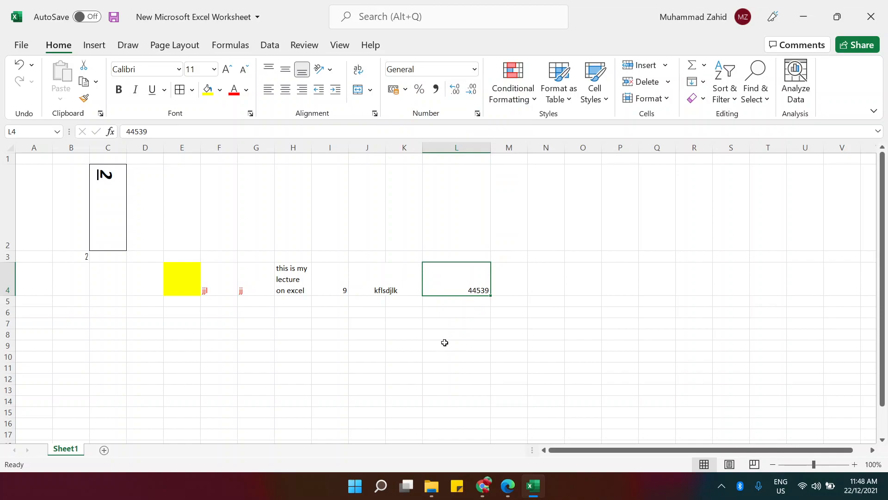
click(474, 69)
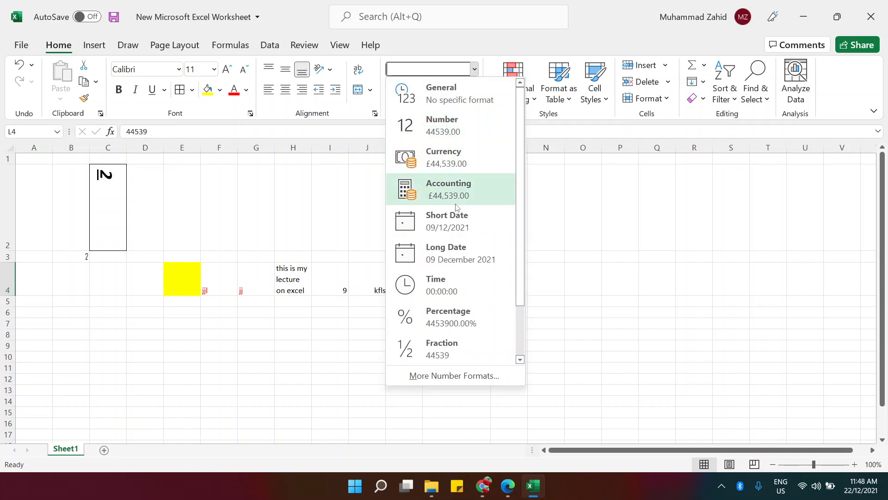
click(456, 248)
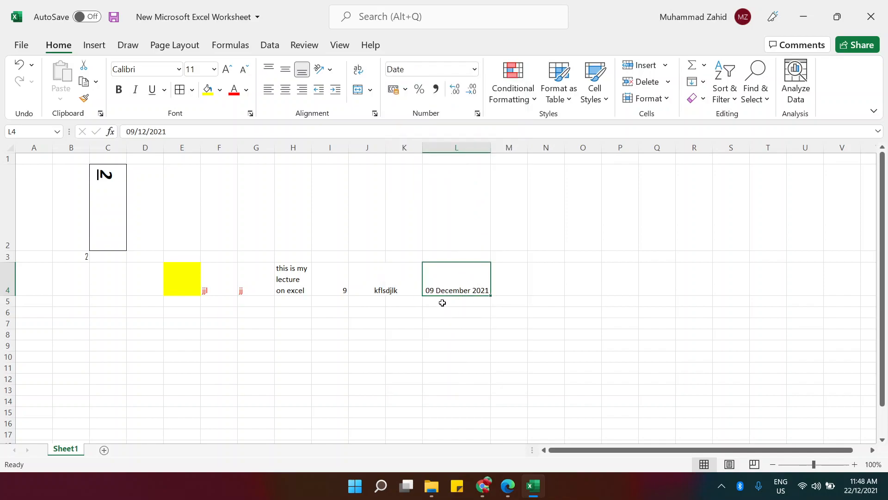
- Enter 10000 in cell L2 and apply the Comma Style to it
click(533, 256)
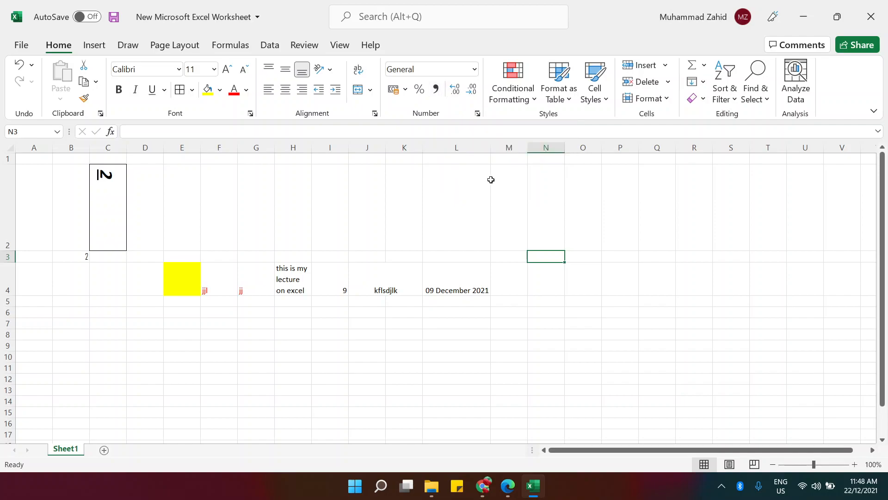
click(477, 192)
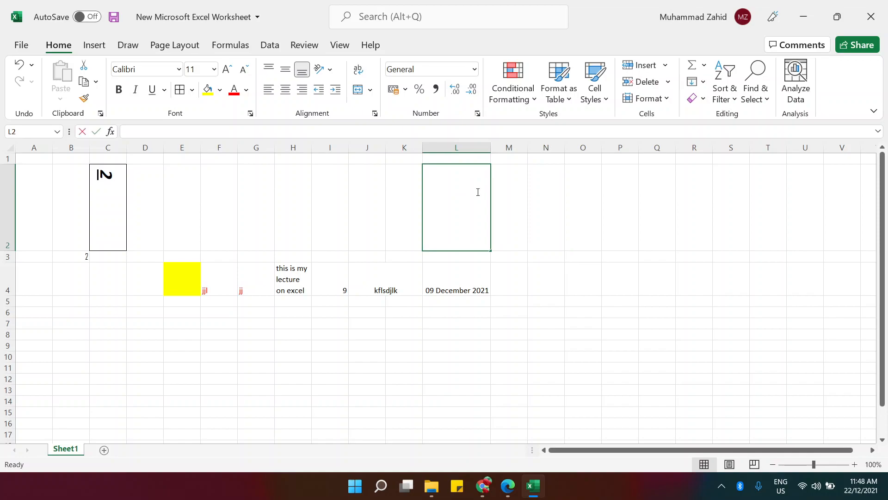
text(10000)
key(Return)
click(477, 192)
click(436, 88)
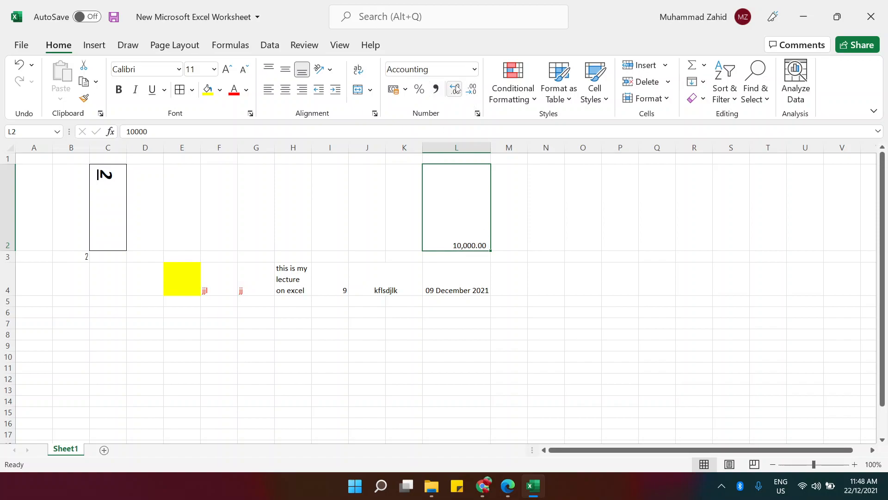
- Remove the decimal places from the number in cell L2, and increase them to five decimals
click(471, 90)
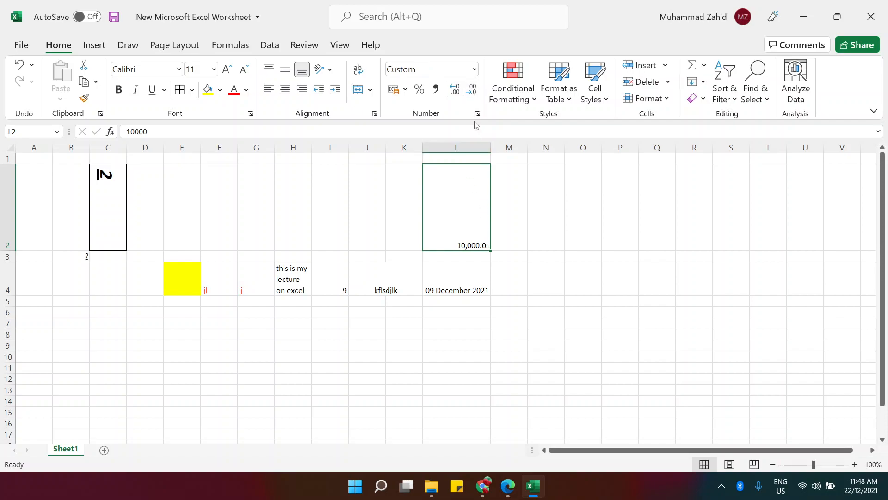
click(472, 93)
click(454, 89)
click(454, 89)
click(454, 89)
click(454, 90)
click(454, 89)
- Insert a new sheet row at cell M2, and look at the remaining insert options
click(508, 202)
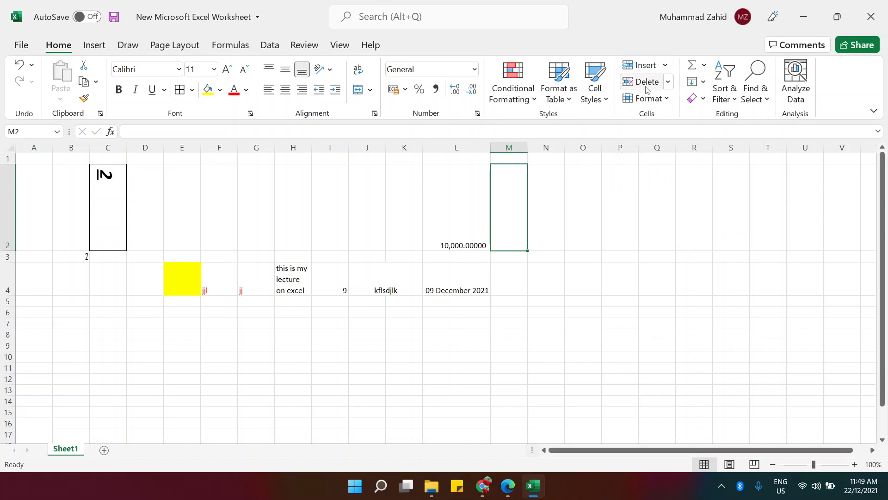
click(666, 64)
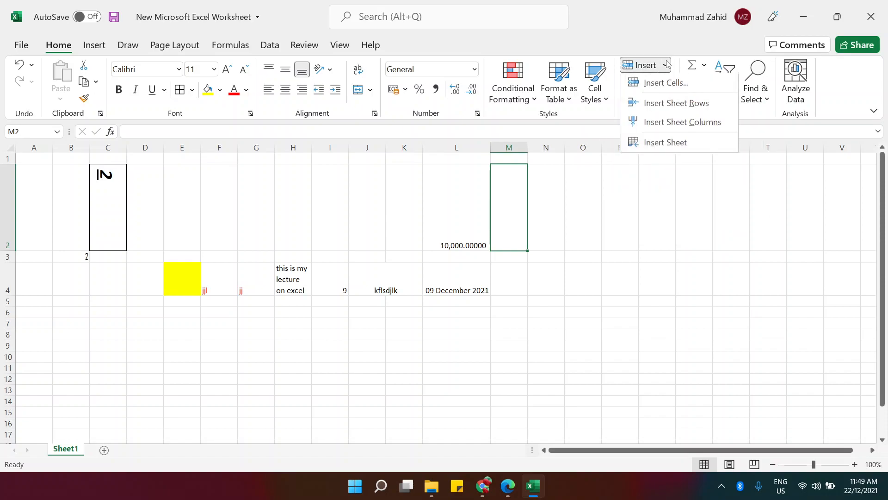
click(655, 104)
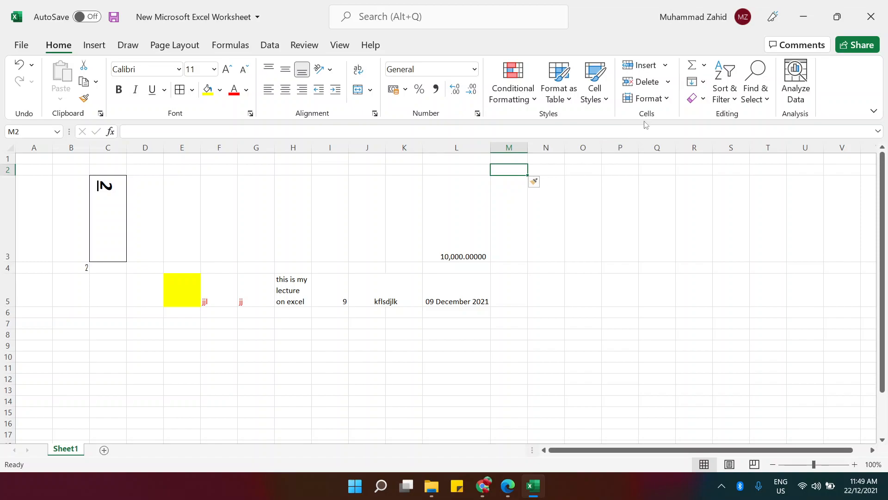
click(665, 66)
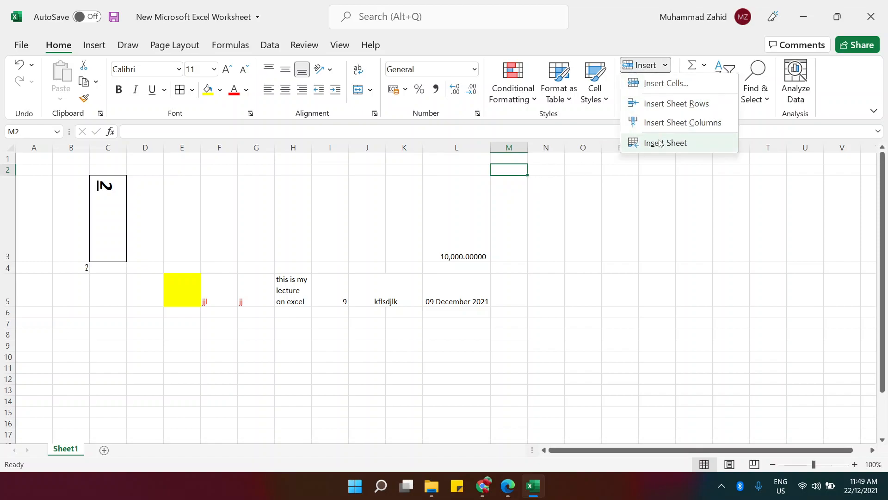
click(666, 65)
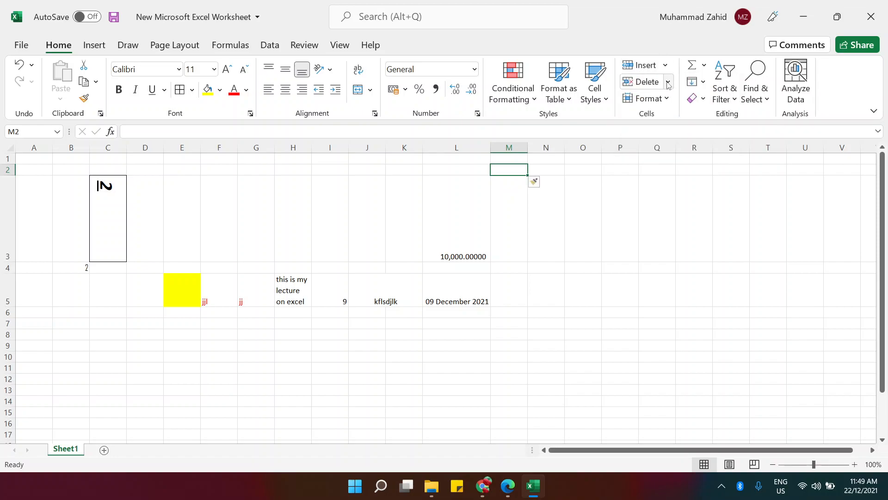
- Delete the sheet row containing cell M2, and look through the cell Format options
click(668, 82)
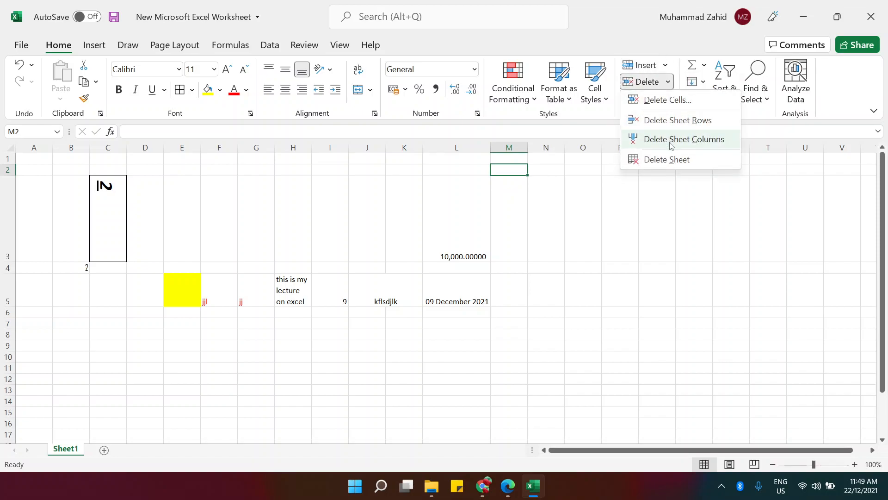
click(664, 120)
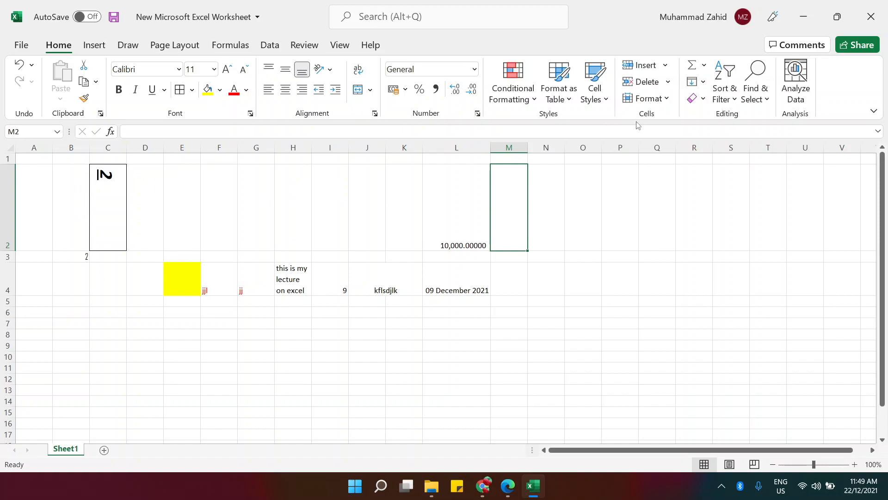
click(666, 99)
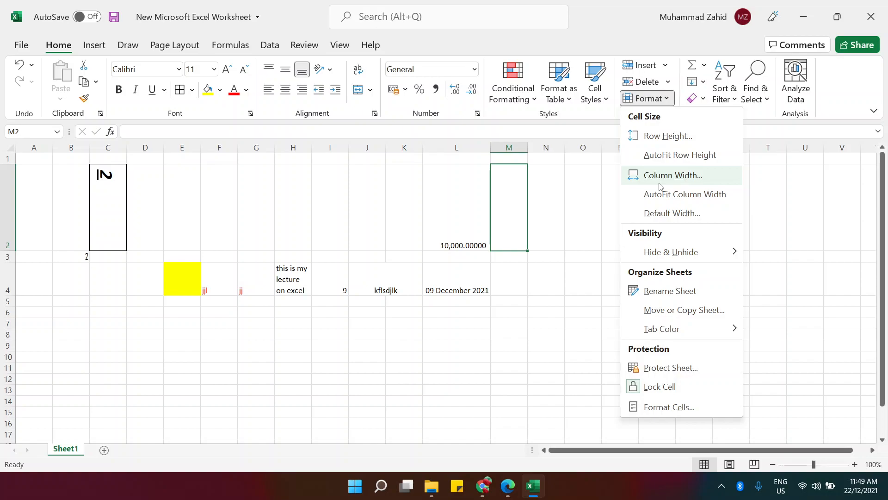
mouse_move(655, 263)
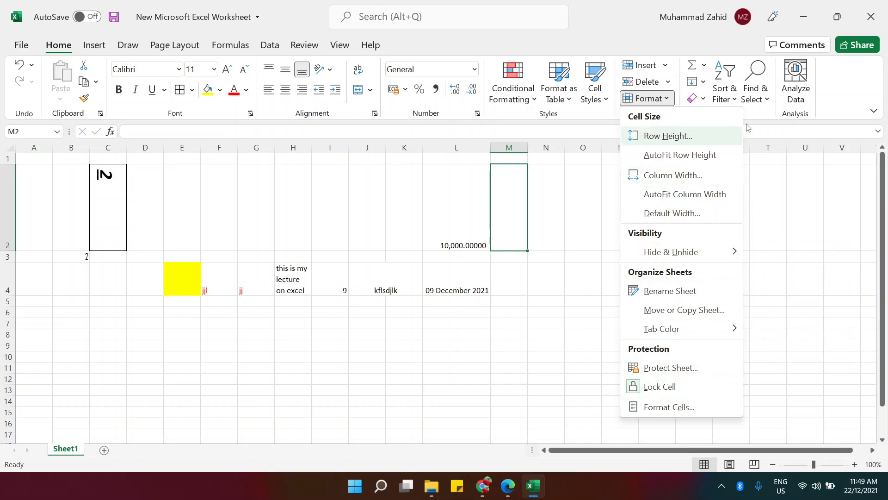
click(814, 197)
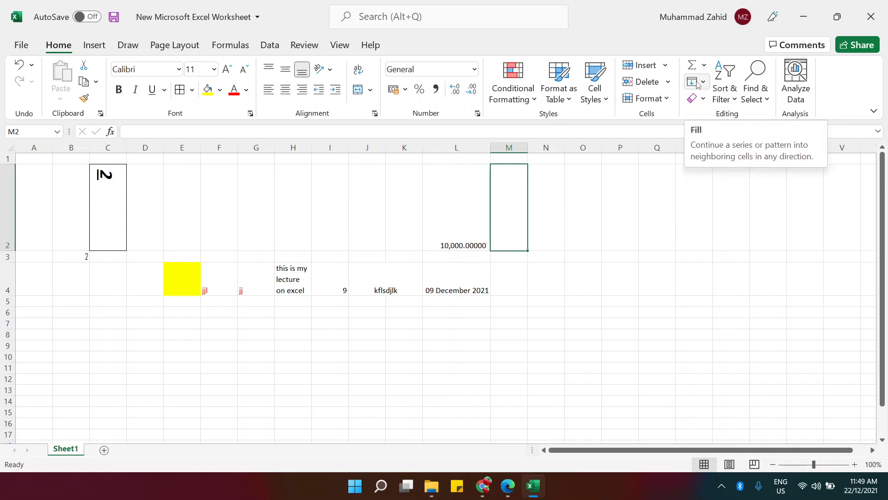
- Look at the available Sort & Filter options and the Find & Select options
click(732, 90)
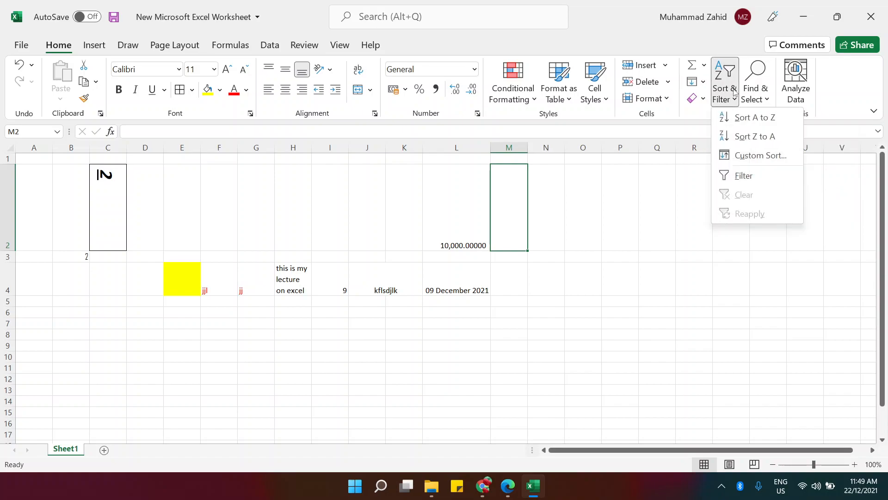
click(756, 91)
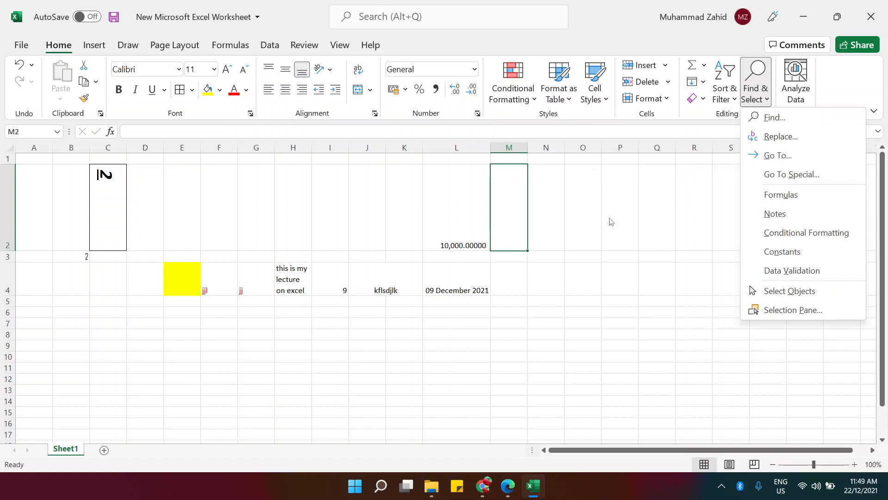
click(567, 228)
- Enter dat in cells O2, O3, P4 and O5
click(566, 227)
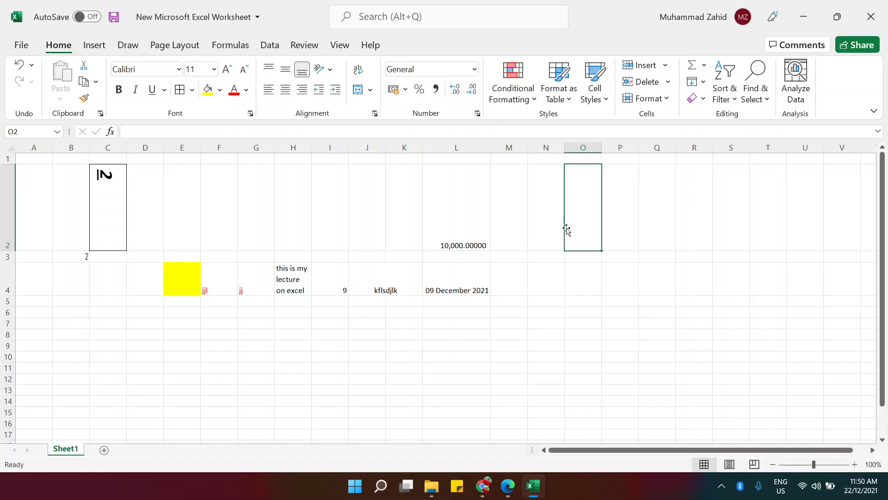
text(da)
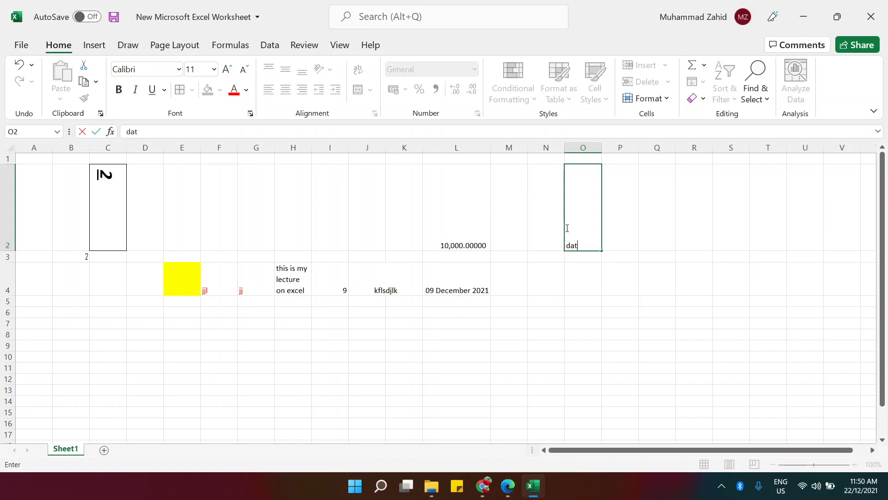
text(t)
key(Return)
text(d)
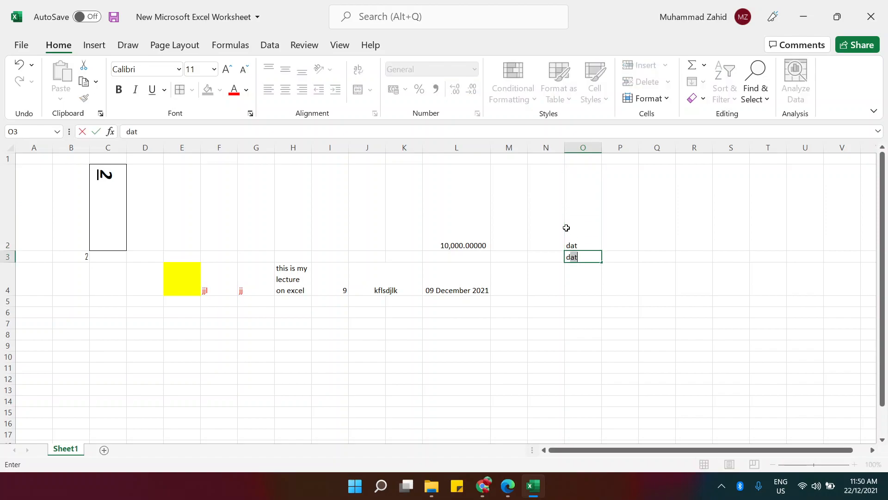
key(Return)
key(Right)
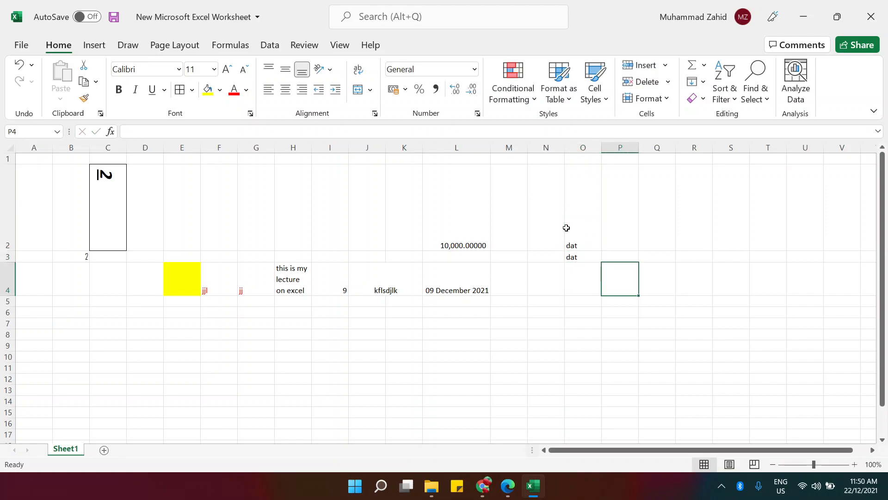
text(dat)
key(Return)
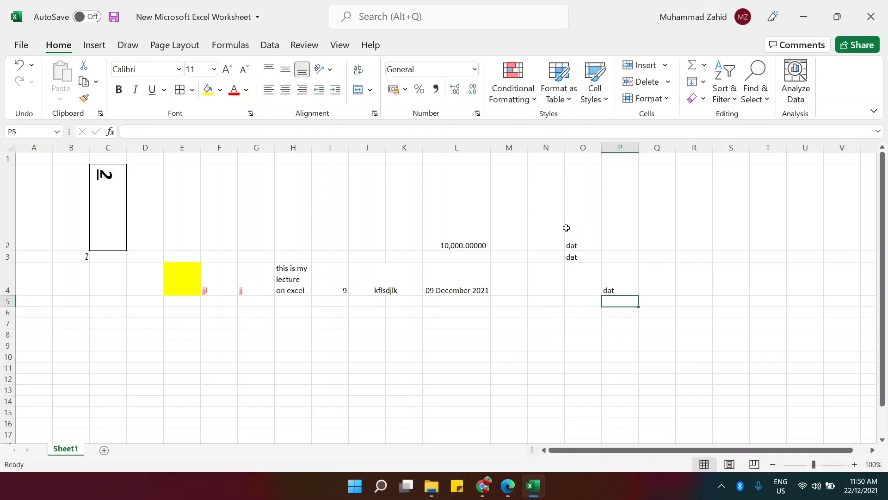
key(Left)
text(dat)
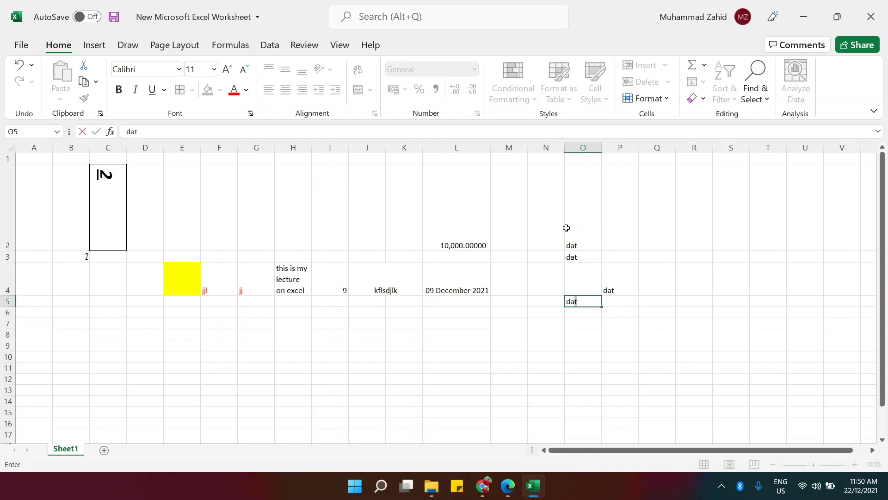
key(Right)
key(Right)
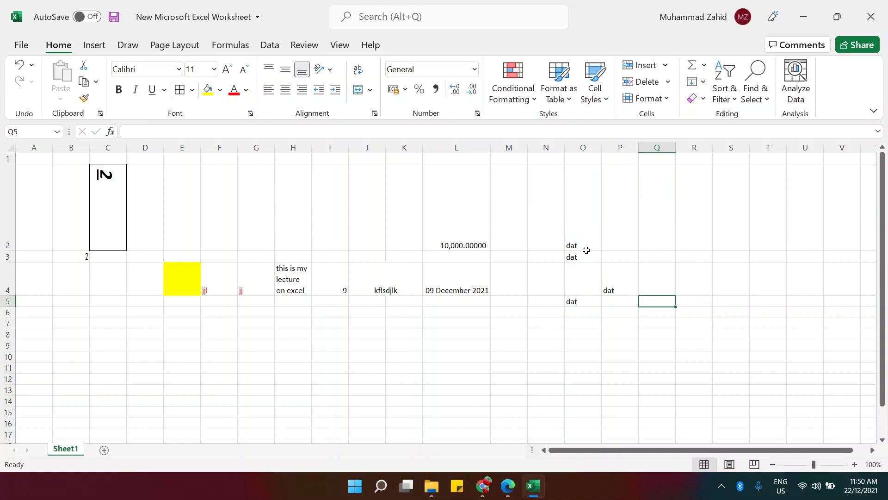
- Replace every occurrence of dat in the sheet with bat, and close Find and Replace
click(573, 247)
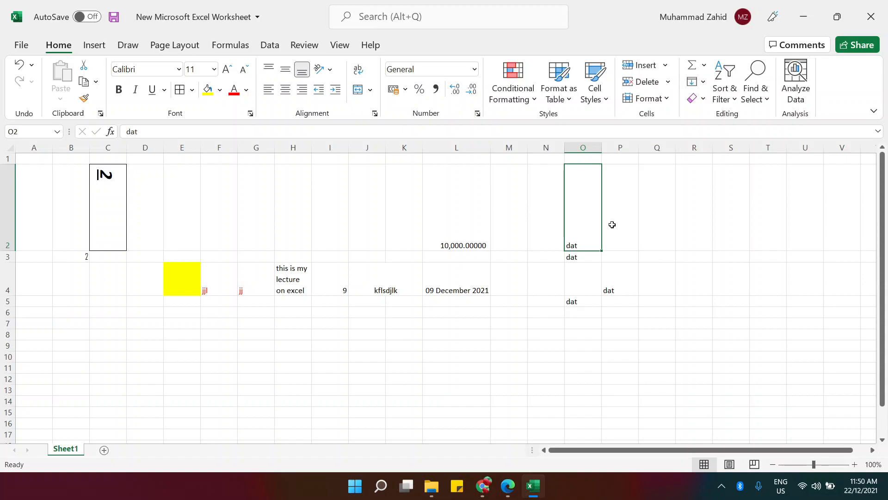
click(766, 101)
click(770, 139)
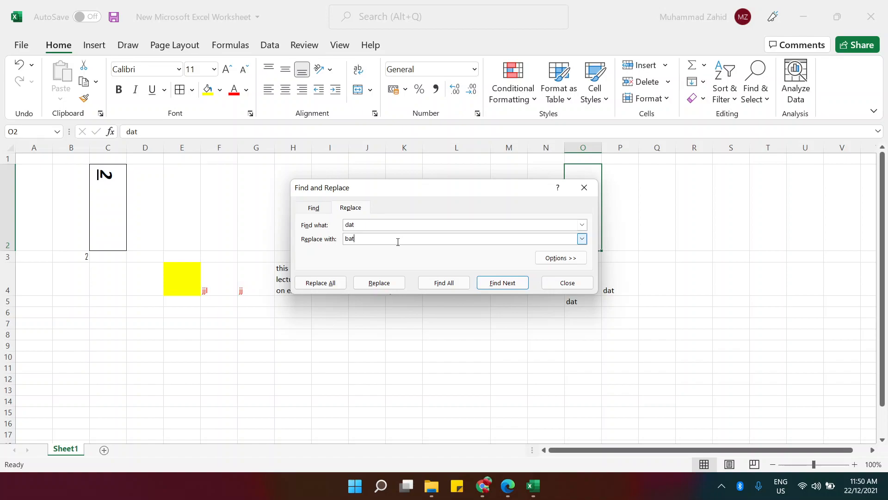
click(320, 283)
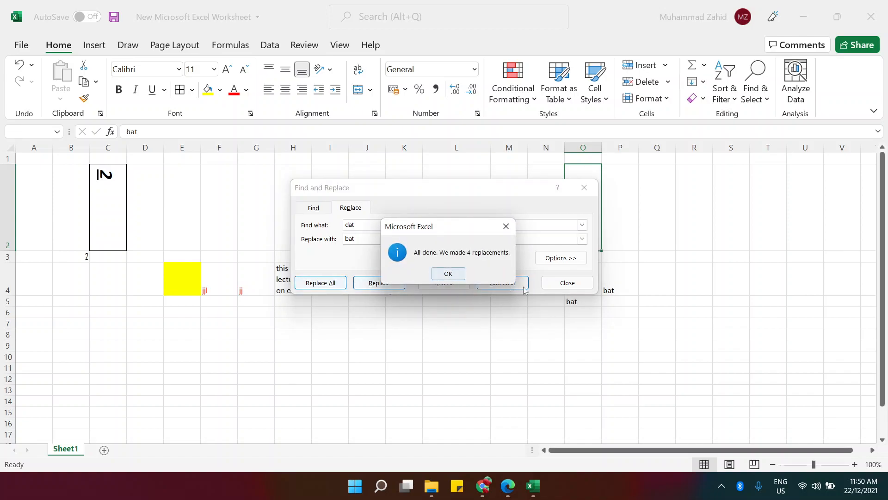
click(462, 276)
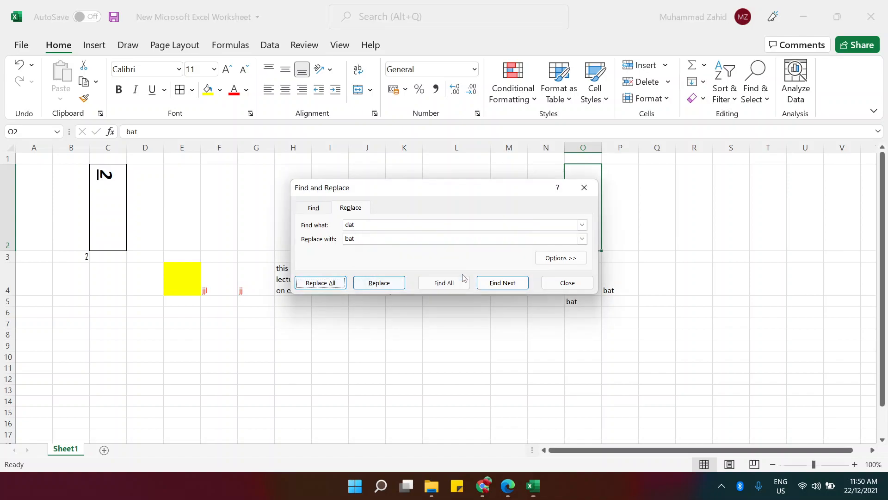
click(561, 282)
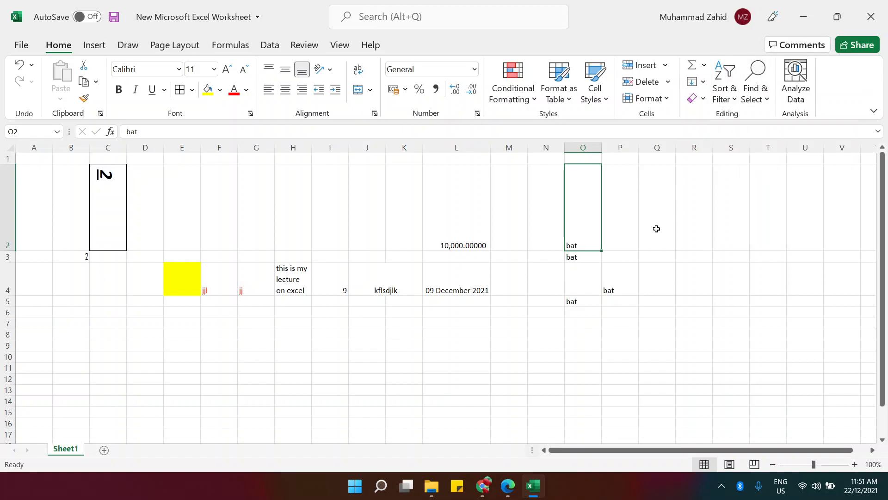
- Enter the numbers 2, 6, 7, 9, 12, 8, 5 and 3 down cells B10 to B17
click(83, 357)
text(2)
key(Return)
text(6)
key(Return)
text(7)
key(Return)
text(9)
key(Return)
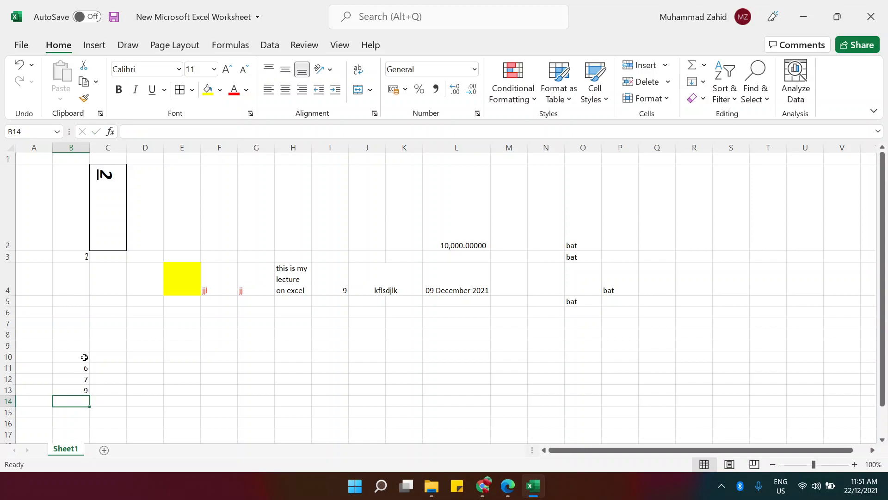
text(12)
key(Return)
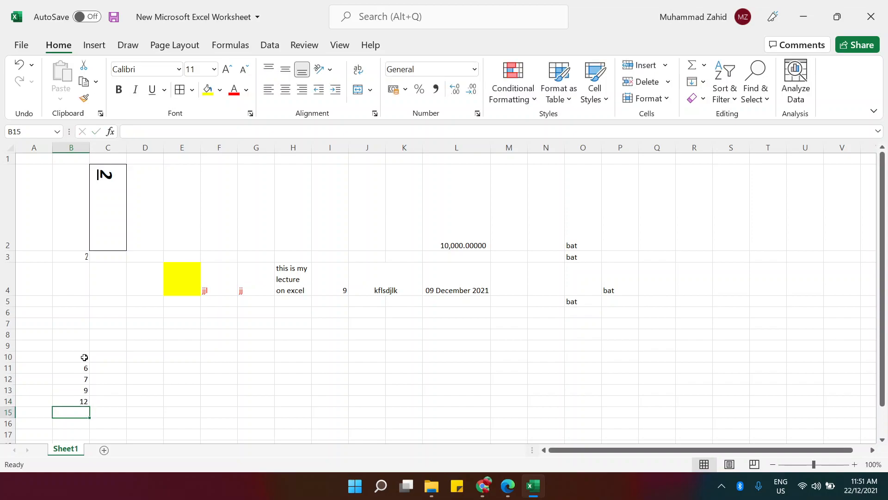
text(8)
key(Return)
text(5)
key(Return)
text(3)
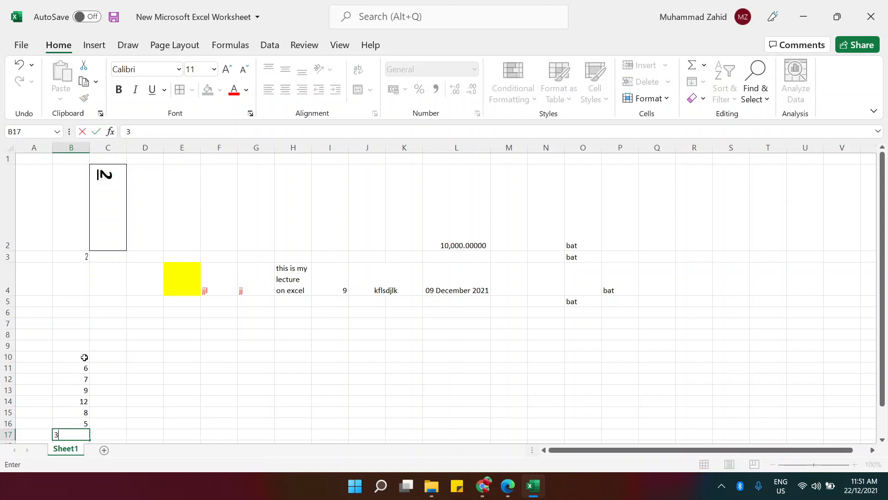
click(159, 375)
- Sort the numbers in B10:B17 from smallest to largest, and re-sort them from largest to smallest
drag(79, 359, 74, 434)
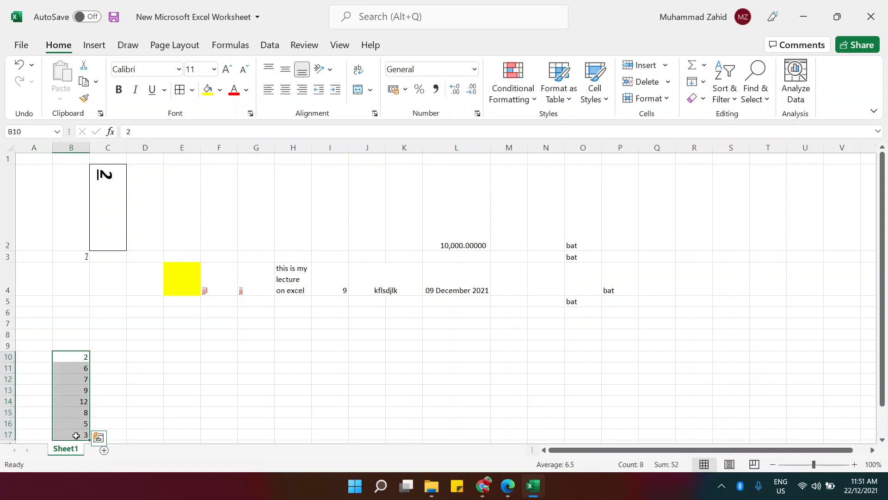
click(197, 380)
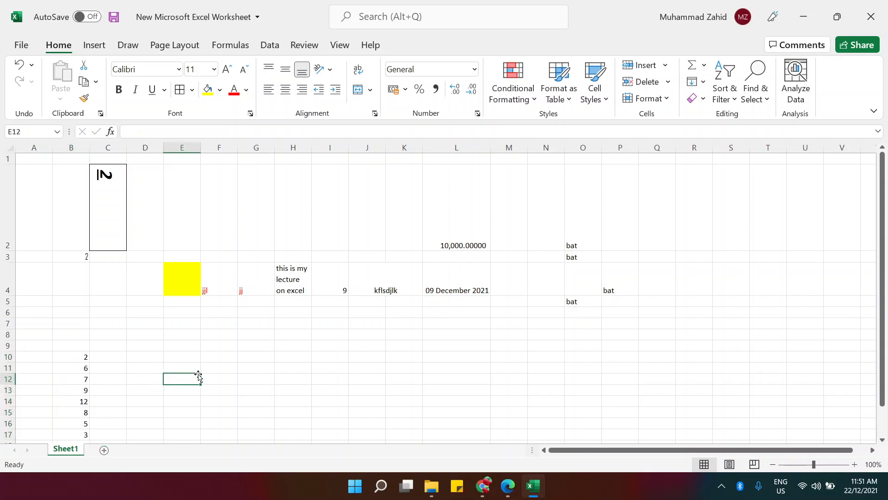
click(77, 359)
key(ctrl+shift+Down)
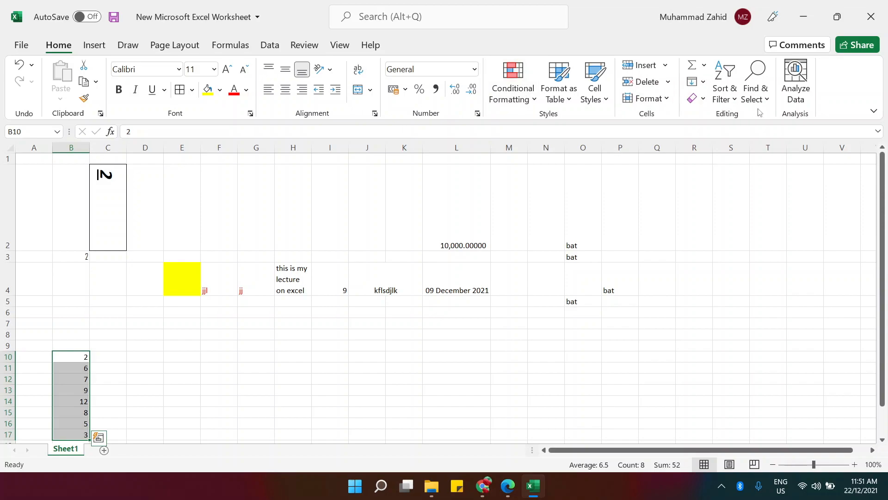
click(732, 101)
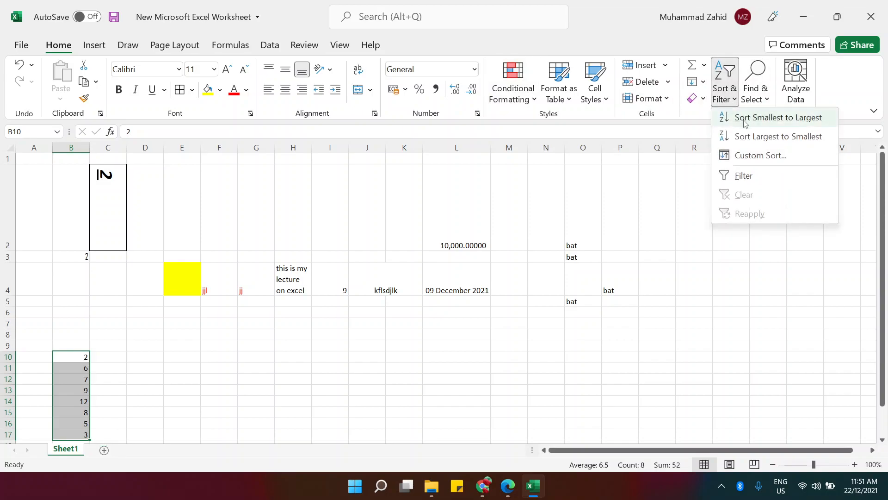
click(791, 124)
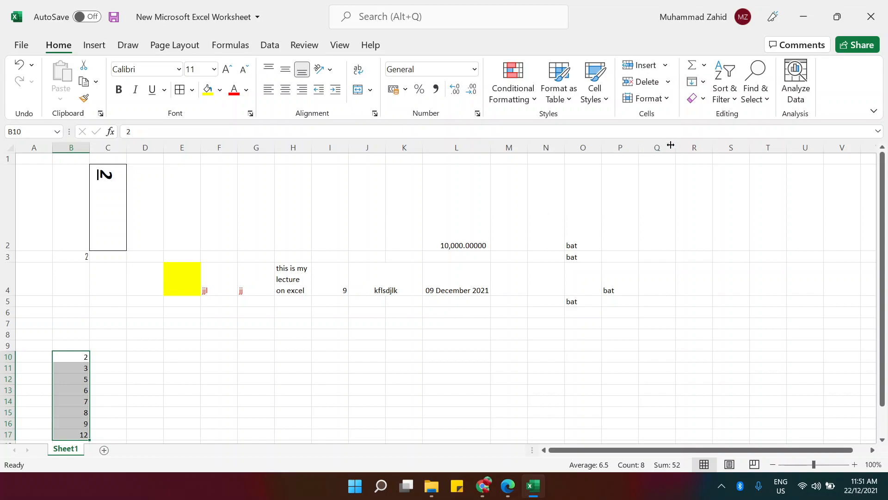
click(732, 97)
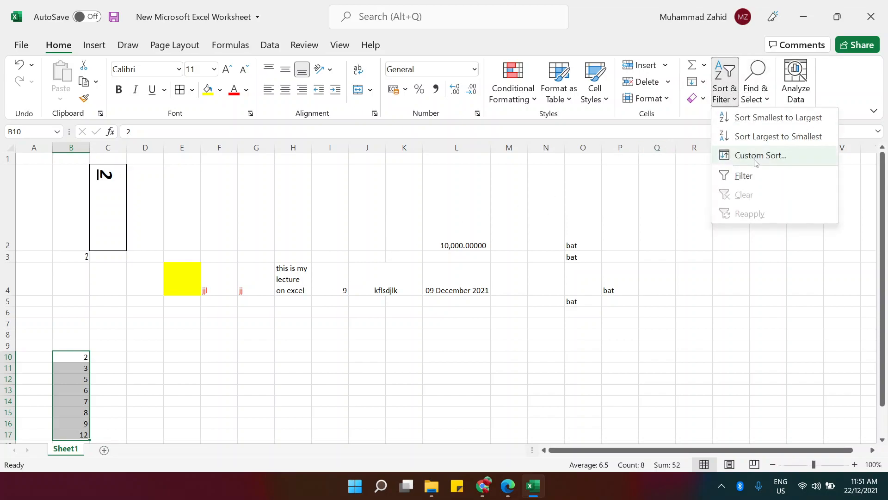
click(756, 139)
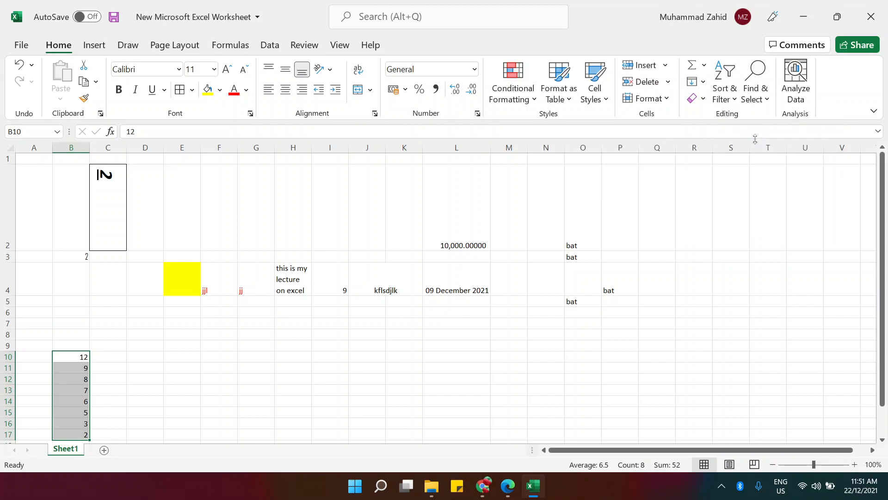
- Look at the Custom Sort settings for B10:B17 and leave them without applying a sort
click(727, 98)
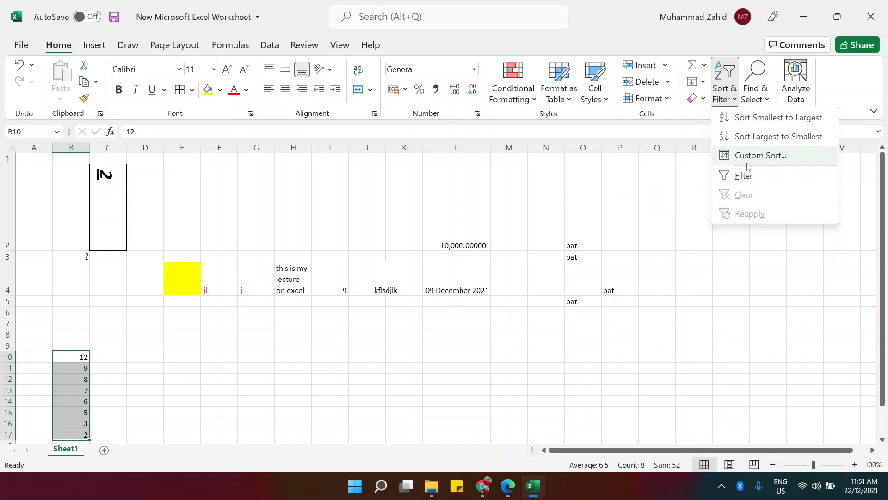
click(760, 156)
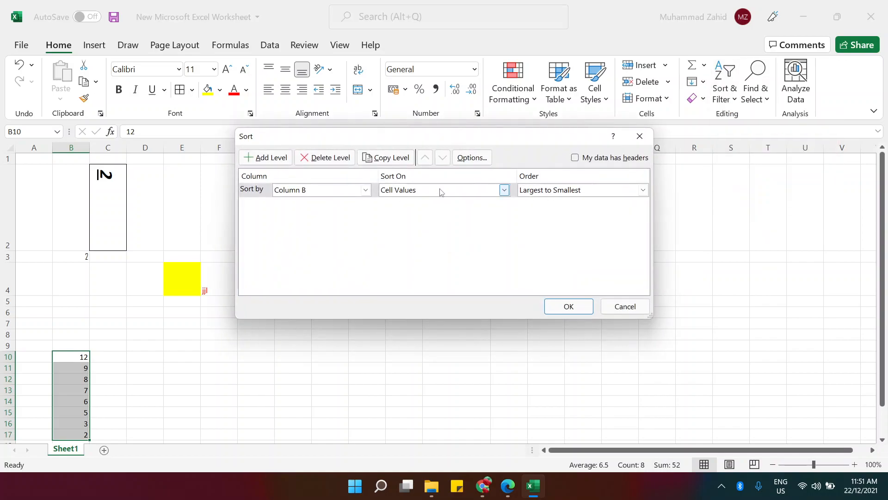
click(626, 306)
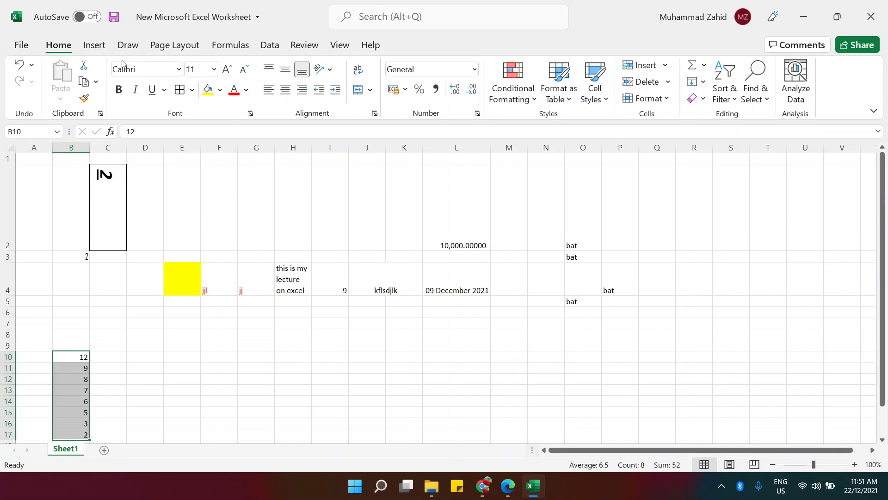
- Look at the Insert commands and the Create Table options for cell E9, without creating a table
click(97, 49)
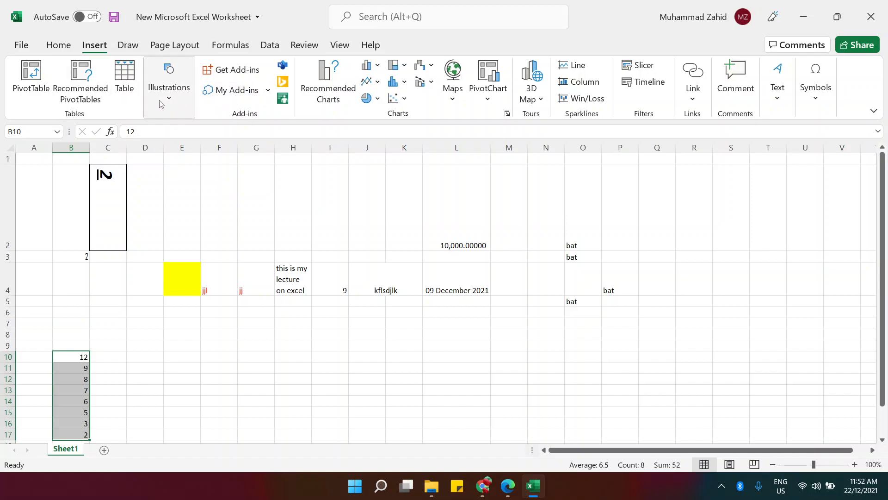
click(182, 346)
click(128, 93)
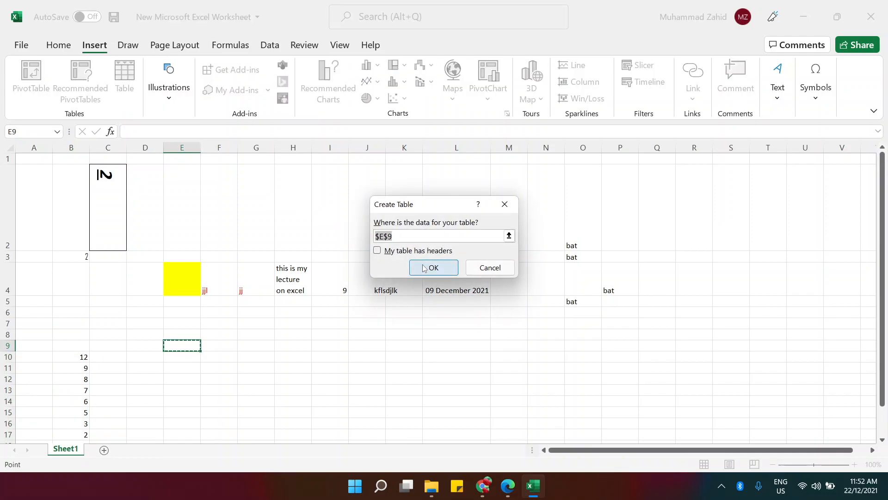
click(485, 267)
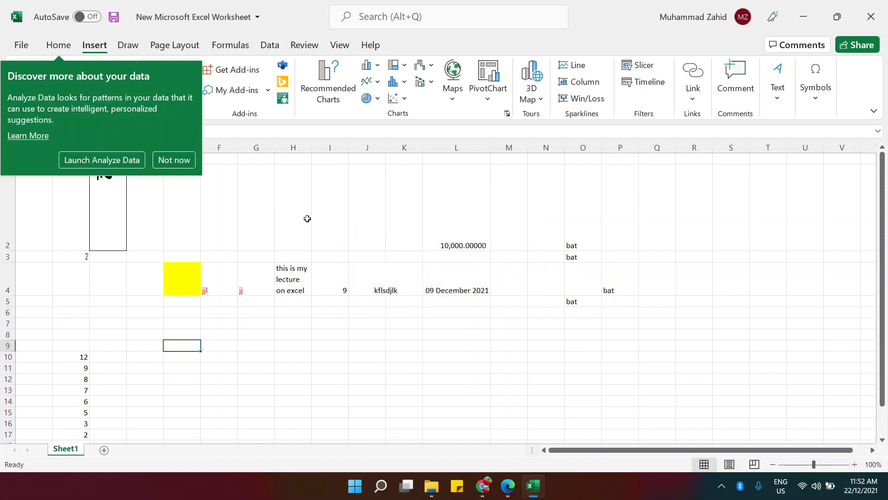
- Create a table with headers at cell E9, and undo its creation
click(184, 159)
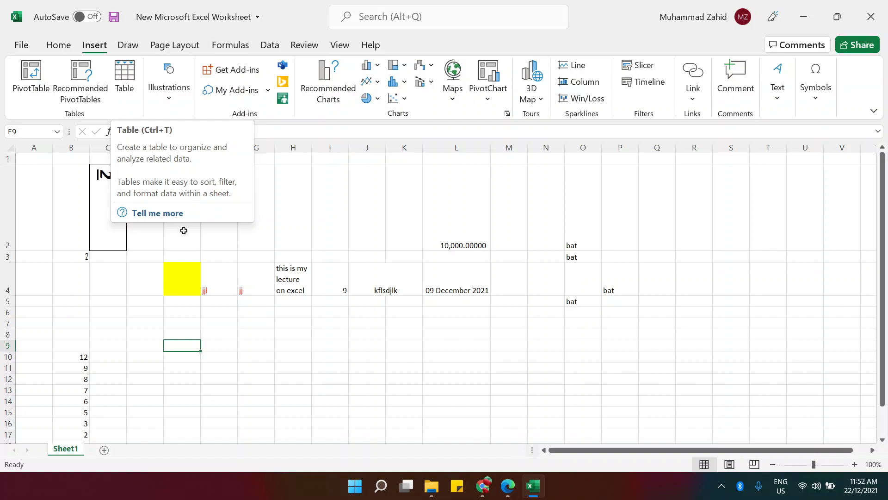
click(124, 76)
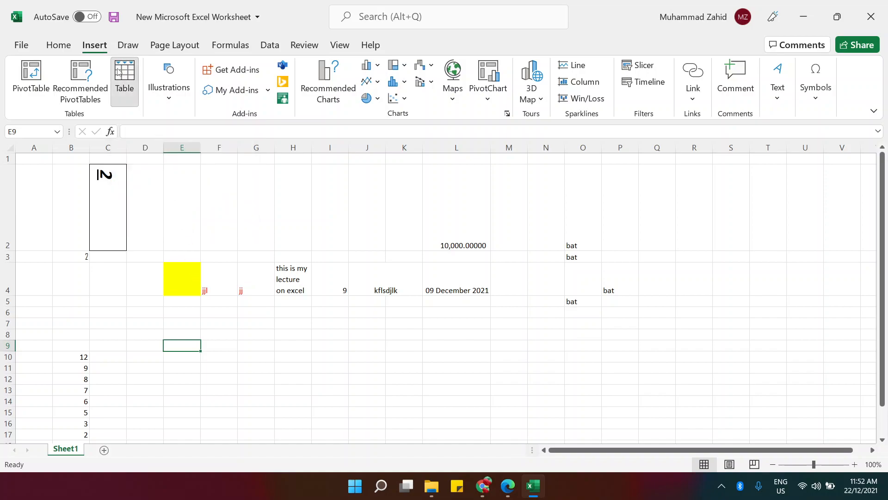
click(425, 252)
click(430, 262)
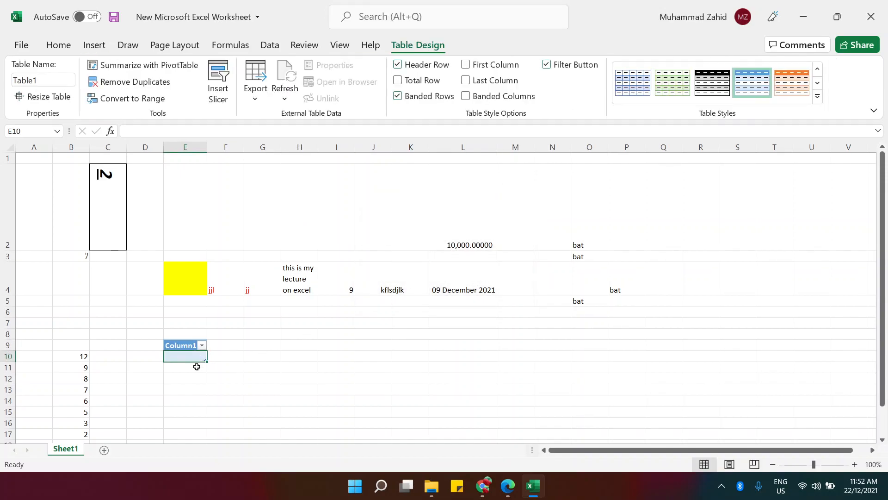
click(245, 377)
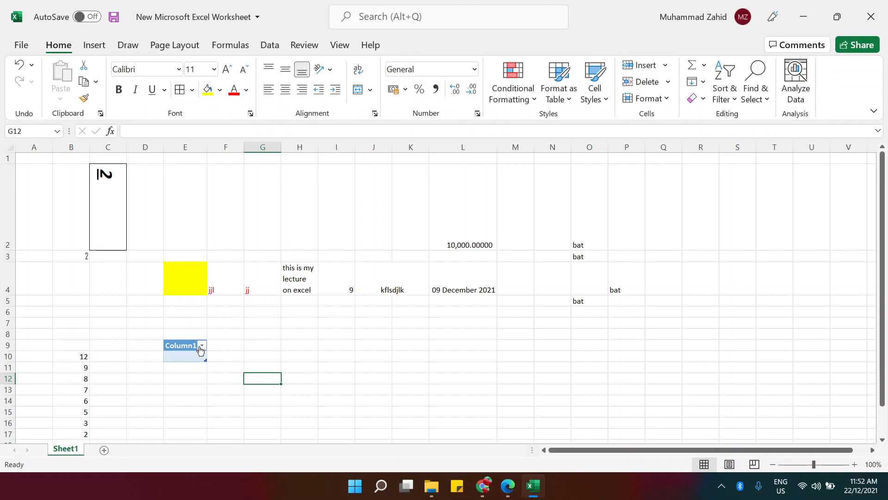
key(ctrl+z)
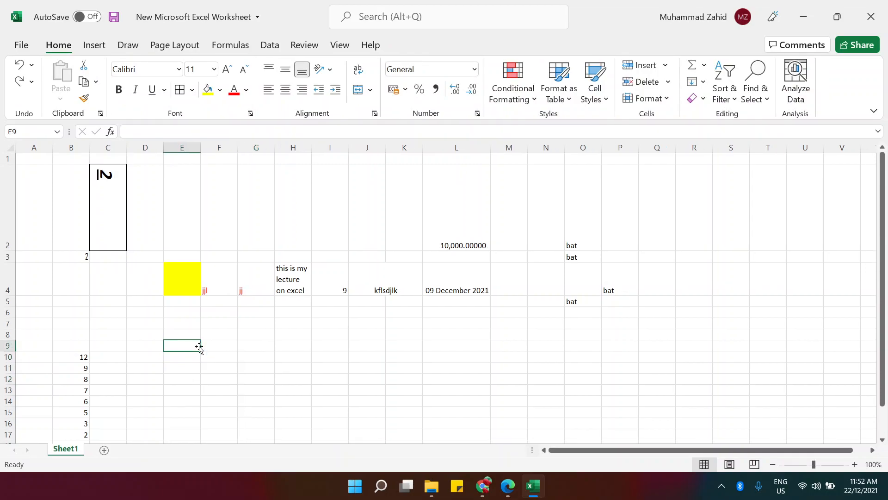
key(shift+Right)
key(shift+Right)
key(shift+Right)
key(shift+Right)
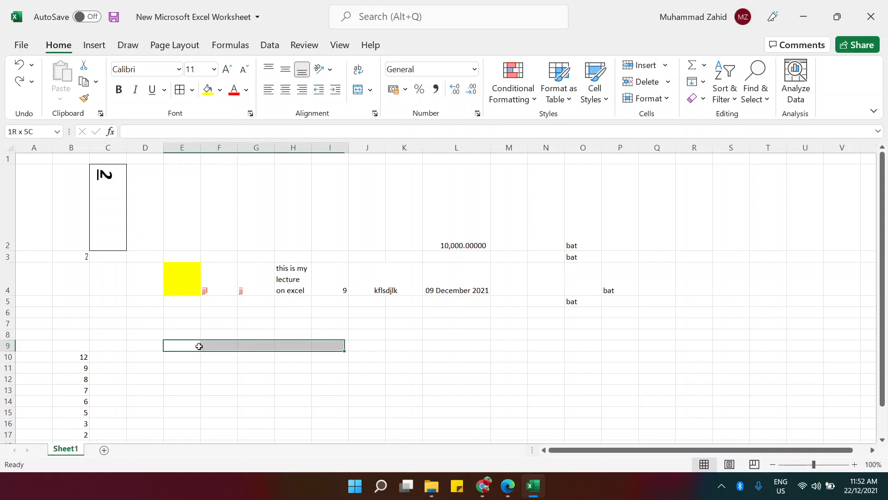
key(ctrl+shift+Down)
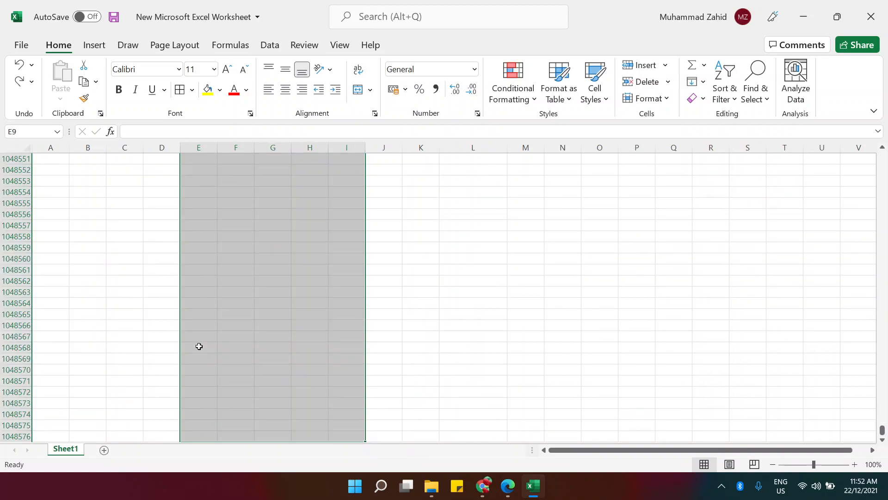
key(Up)
key(Down)
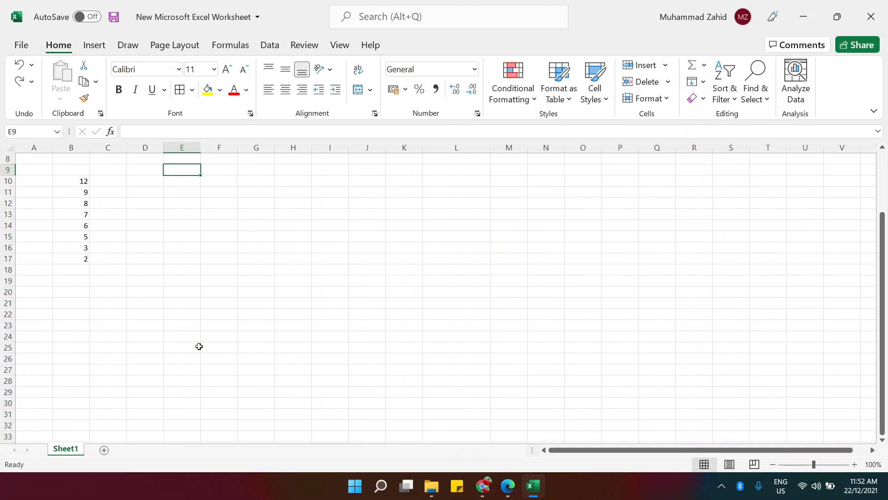
- Create a table with headers from the range B9:F17
key(Left)
key(Left)
key(Left)
key(Left)
key(Right)
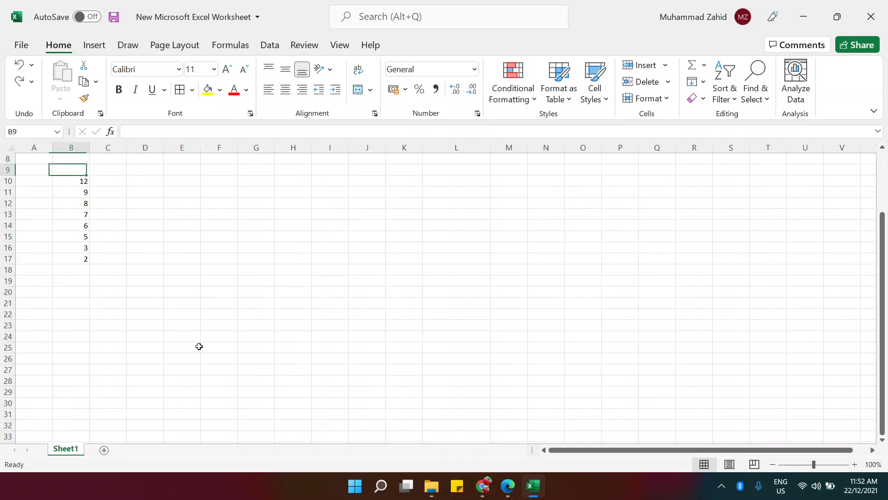
key(ctrl+shift+Down)
key(ctrl+shift+Down)
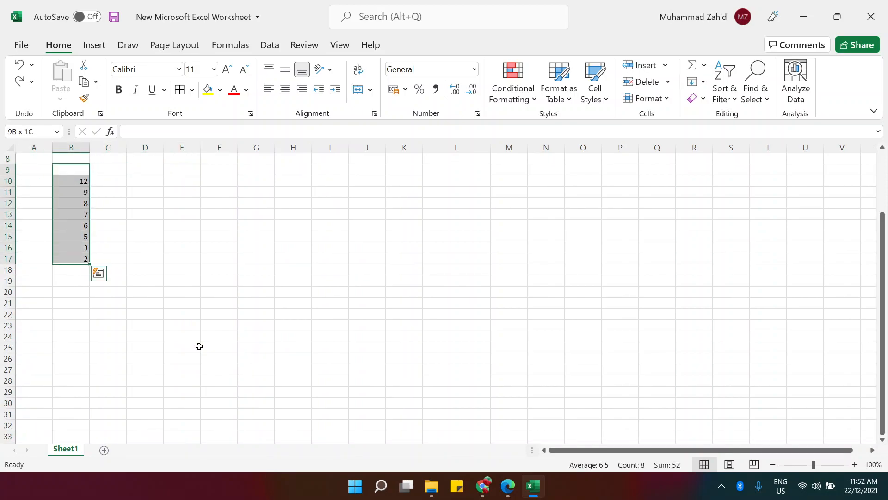
key(ctrl+shift+Right)
key(ctrl+shift+Left)
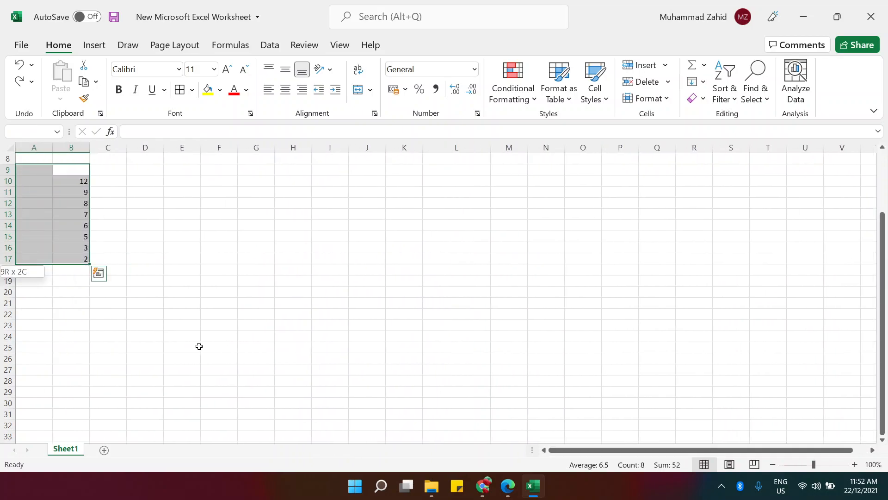
key(shift+Right)
key(shift+Right)
key(shift+Right)
key(shift+Right)
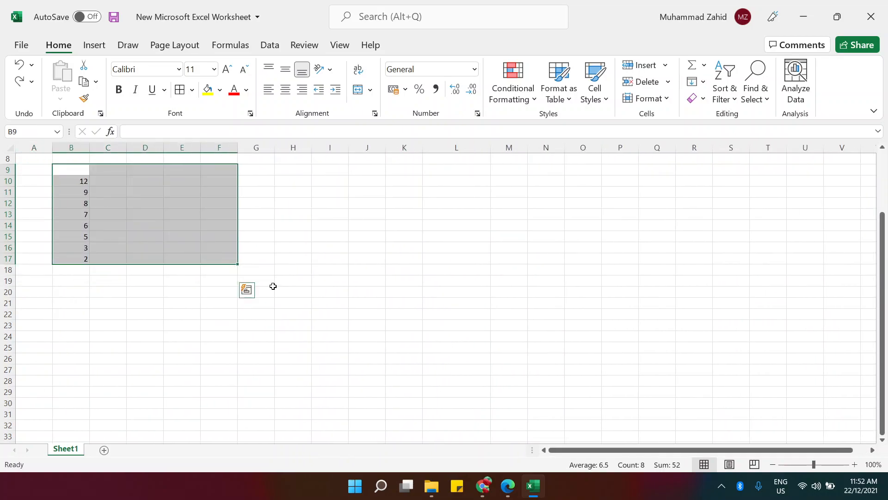
click(91, 44)
click(124, 77)
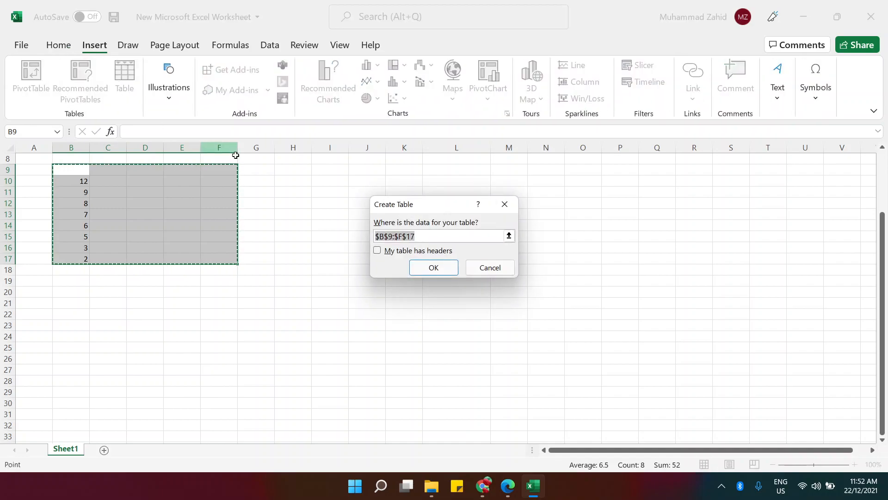
click(414, 254)
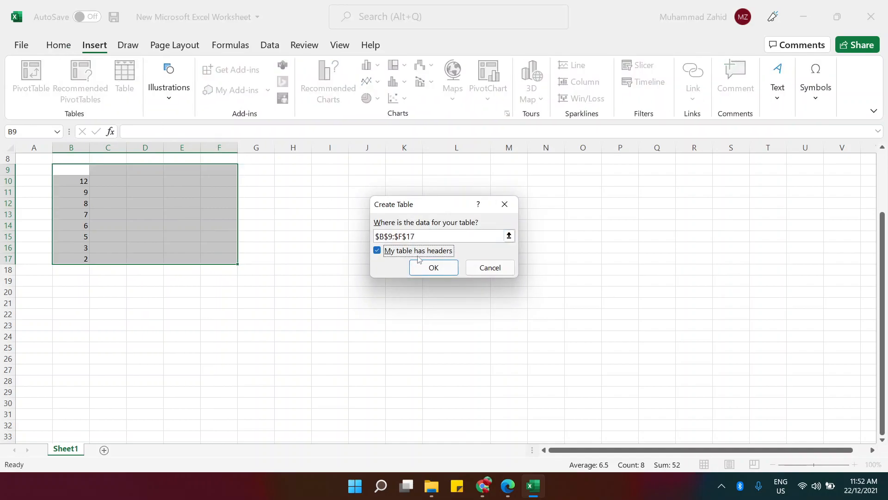
click(436, 270)
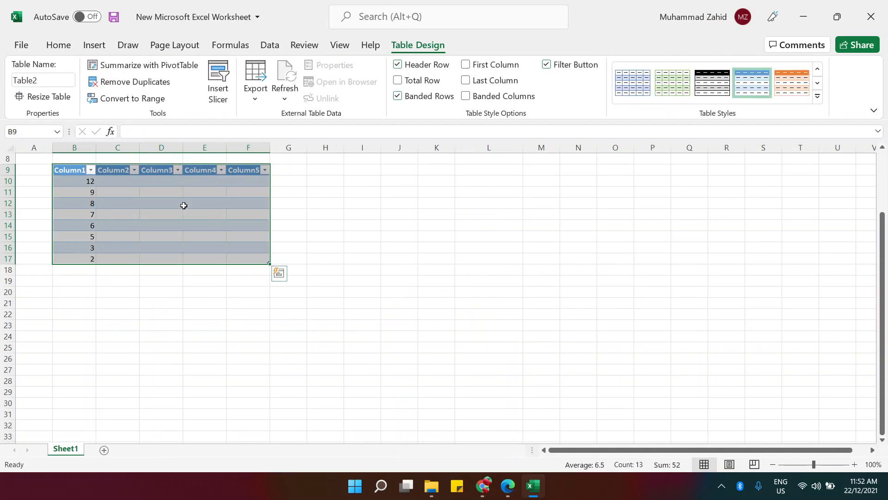
click(130, 190)
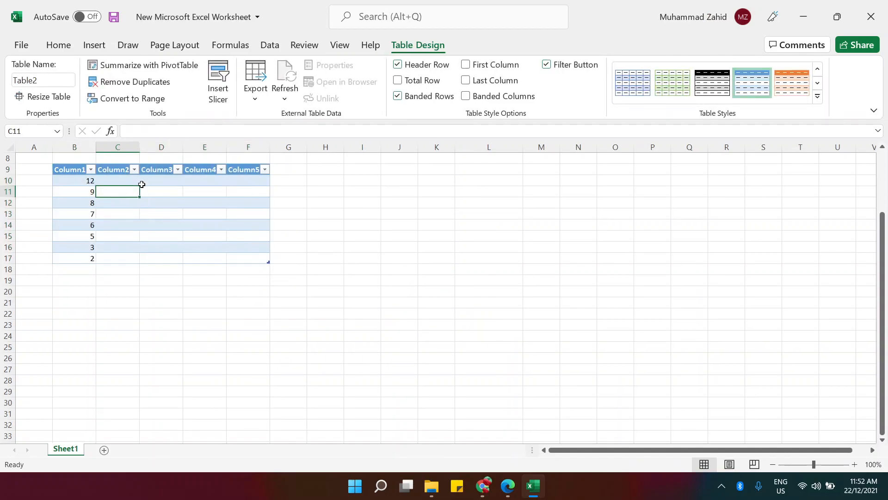
click(365, 269)
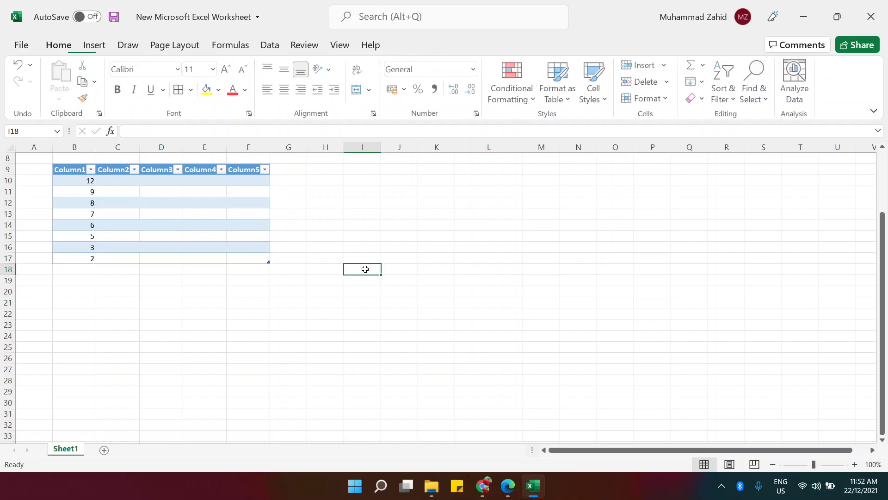
- Enter the numbers 2, 3 and 5 down cells I12 to I14
click(93, 46)
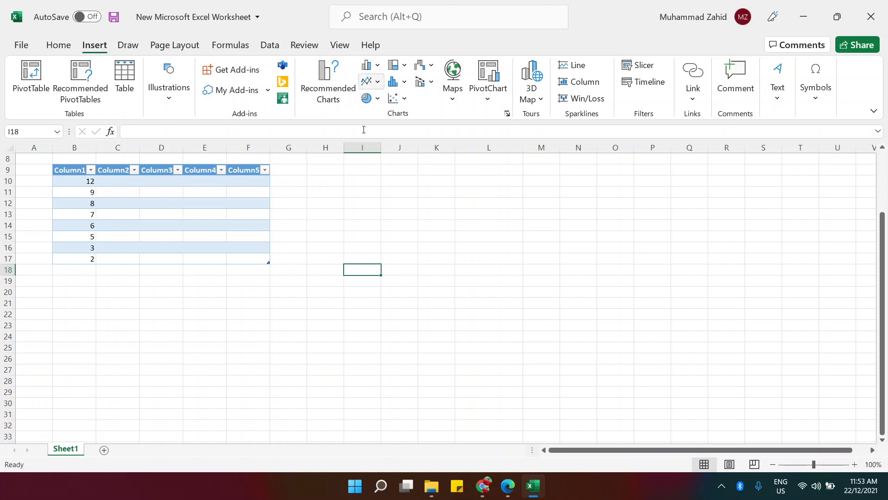
click(366, 200)
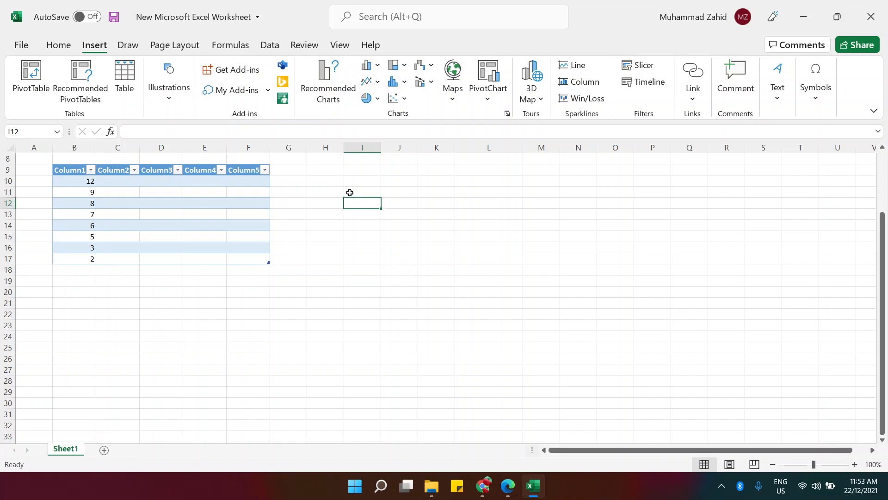
text(2)
key(Return)
text(3)
key(Return)
text(5)
key(Tab)
- Enter the squares 4, 9 and 25 down cells J12 to J14
key(Up)
key(Up)
text(4)
key(Return)
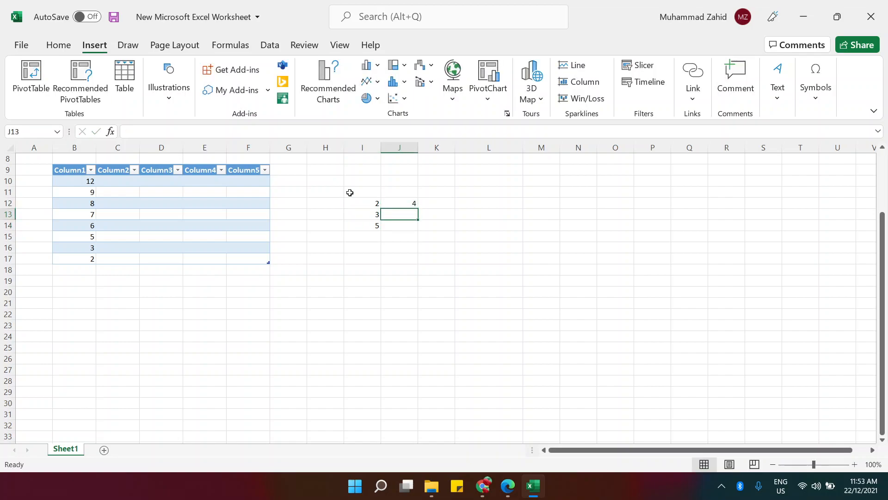
text(9)
key(Return)
text(2)
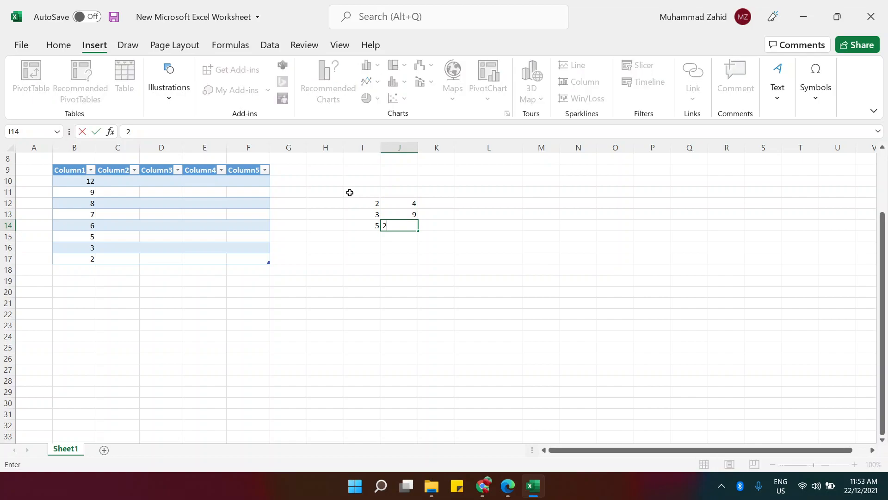
text(5)
key(Return)
- Insert a 2-D clustered column chart from the numbers in I12:J14
key(Up)
key(Up)
key(Up)
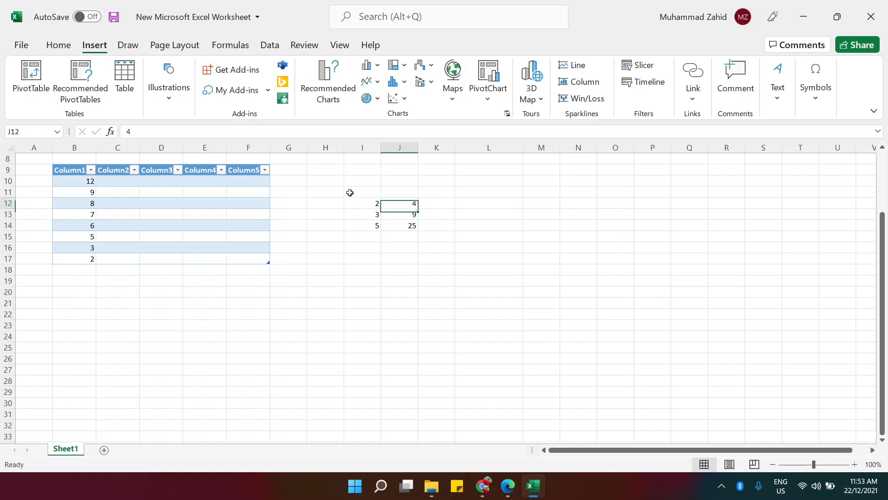
key(Left)
key(shift+Right)
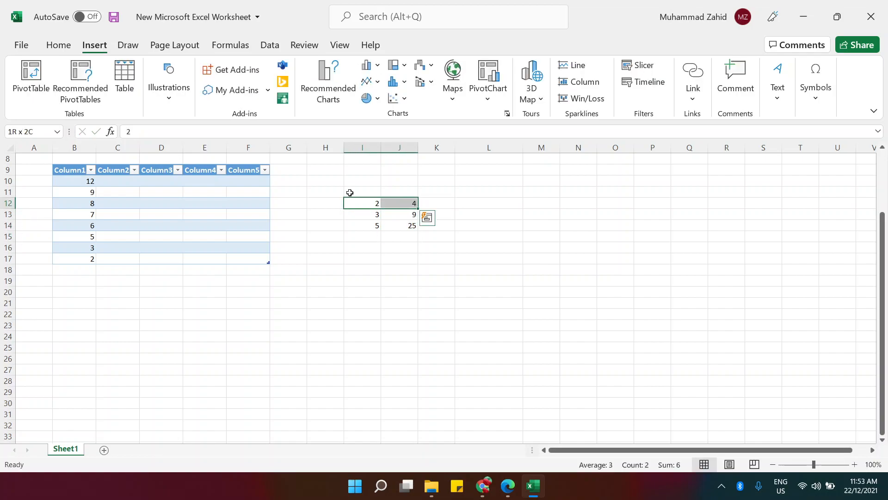
key(shift+Down)
key(shift+Down)
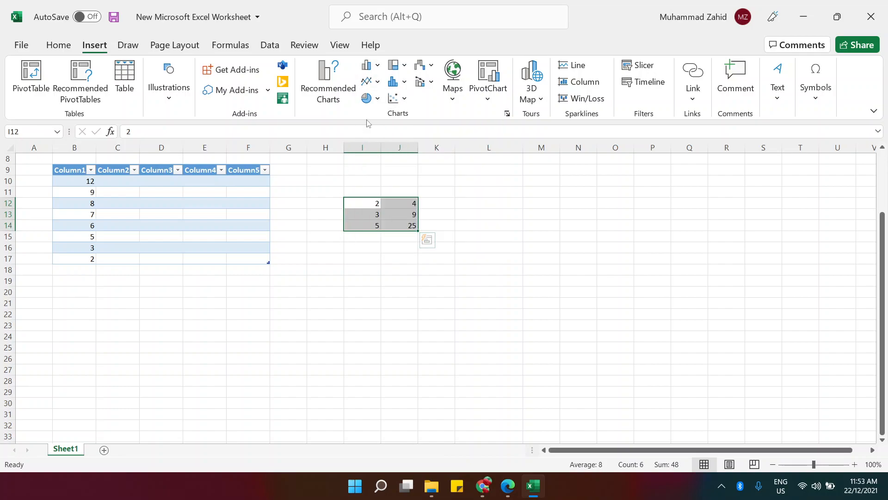
click(367, 65)
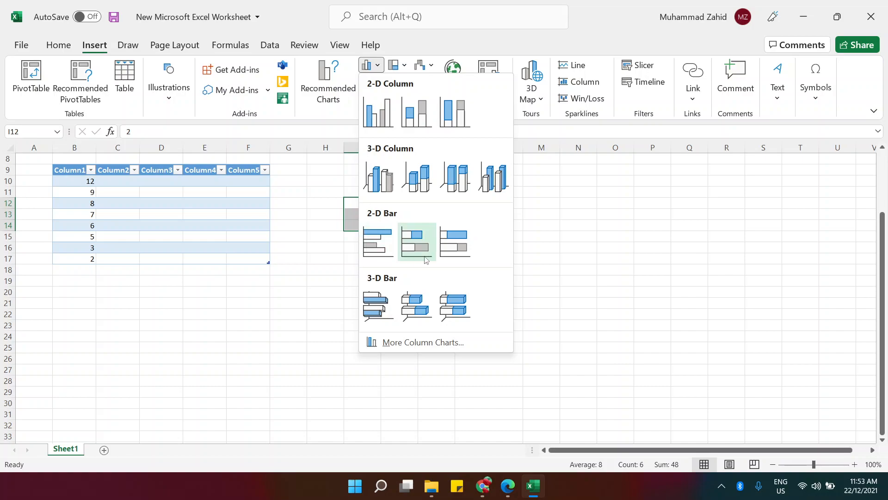
click(383, 115)
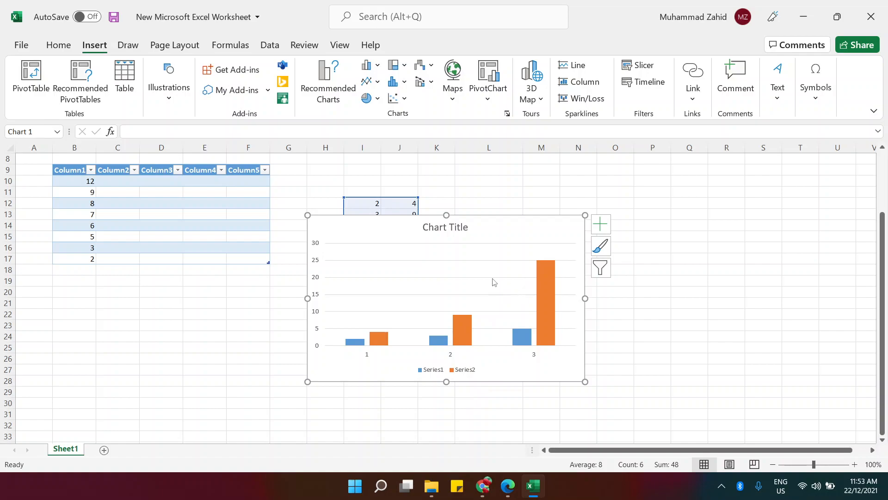
- Change the column chart to a 2-D pie chart and inspect its slices
click(366, 101)
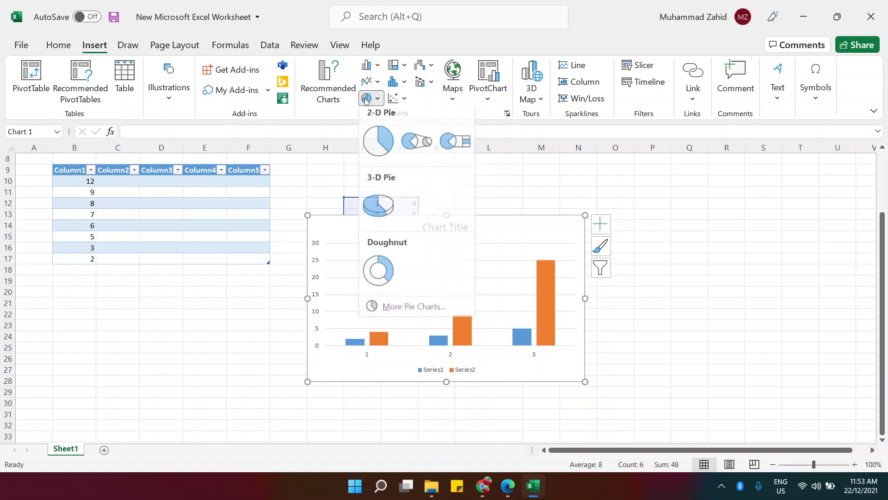
click(373, 140)
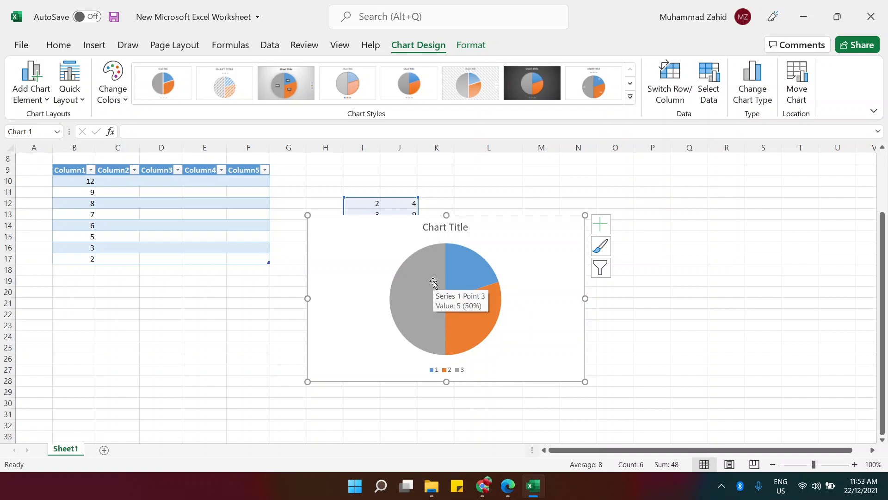
mouse_move(478, 294)
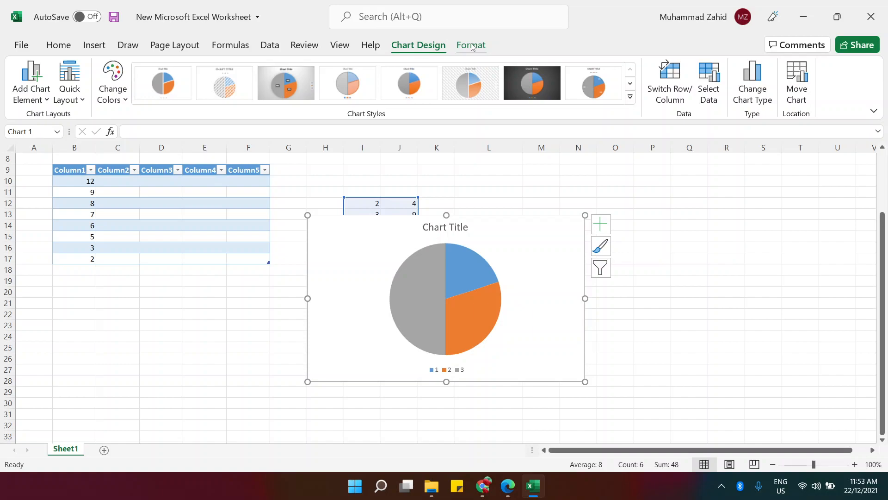
- Change the pie chart back to a 2-D clustered column chart and deselect it
click(96, 48)
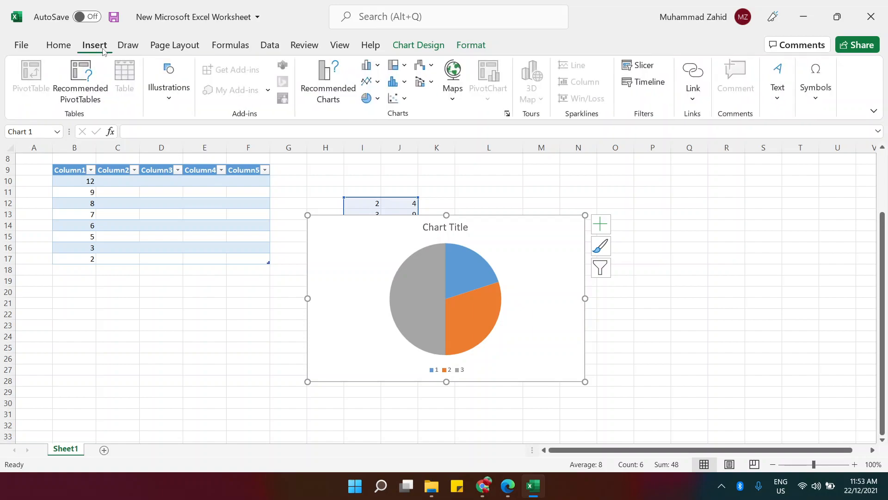
click(378, 68)
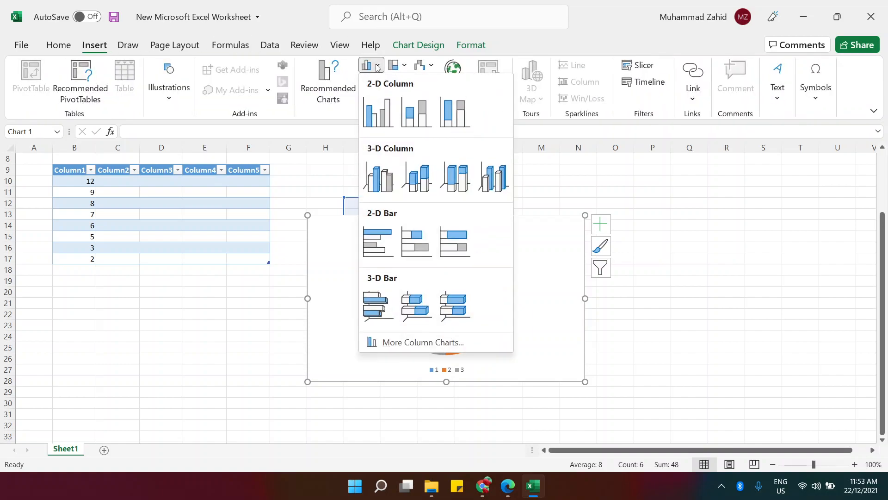
click(374, 114)
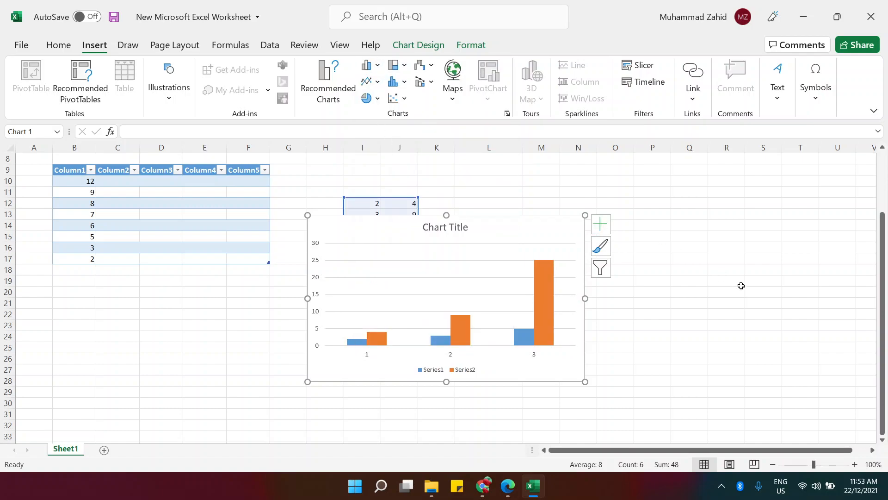
click(739, 283)
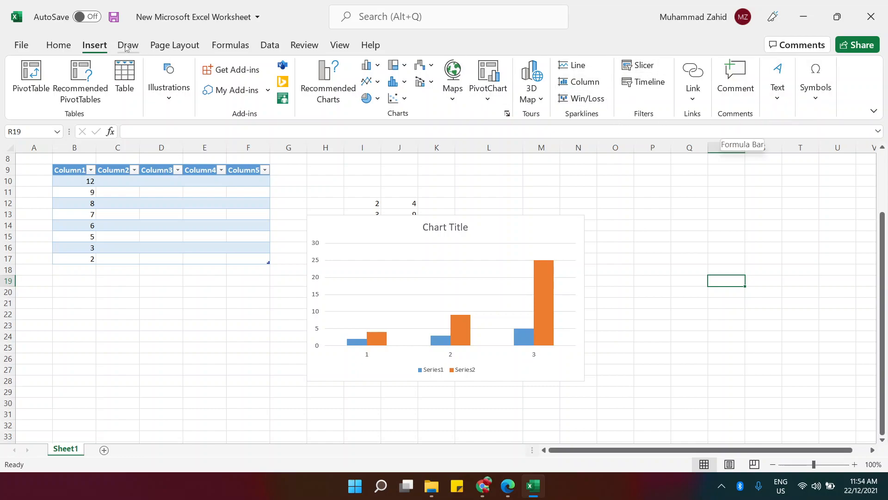
- Draw a text box over roughly P14:S20 and enter "this is a text box" in it
click(188, 61)
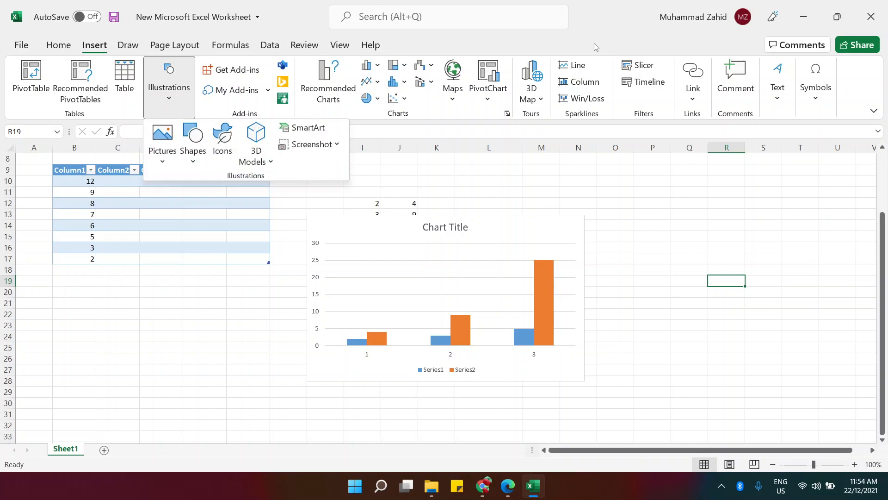
click(785, 106)
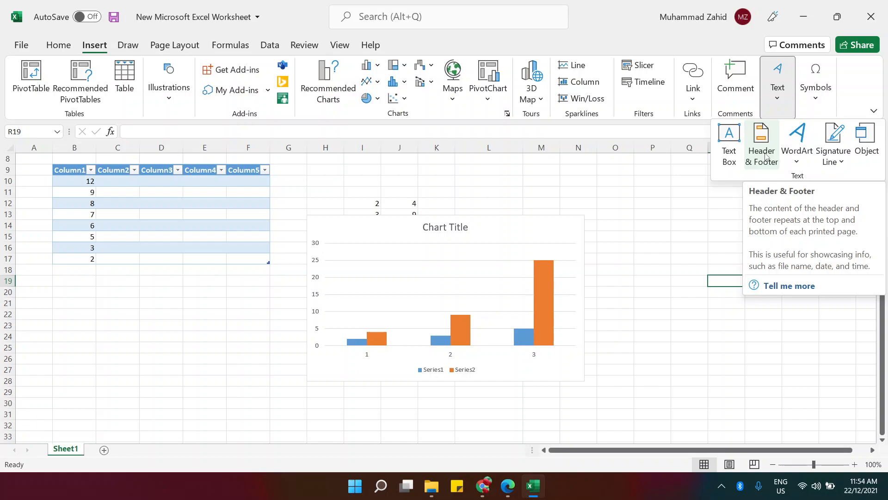
click(733, 151)
drag(659, 225, 778, 296)
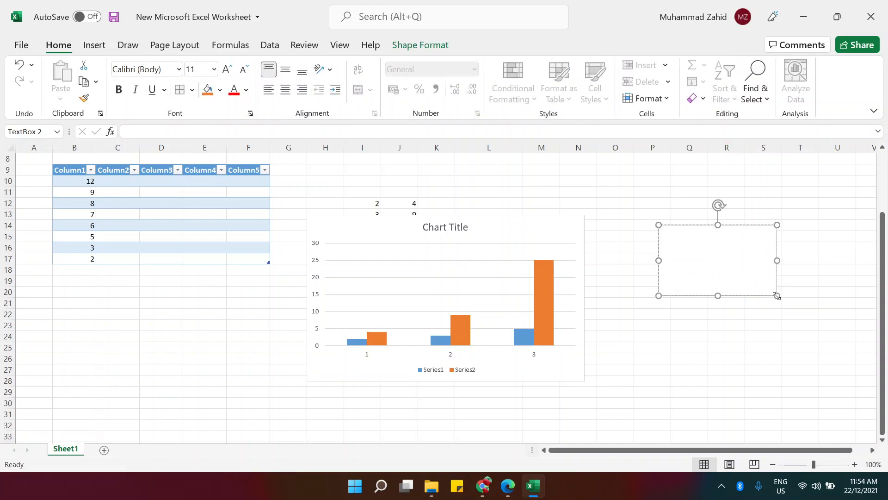
text(this is a text box)
click(789, 380)
click(689, 246)
click(568, 226)
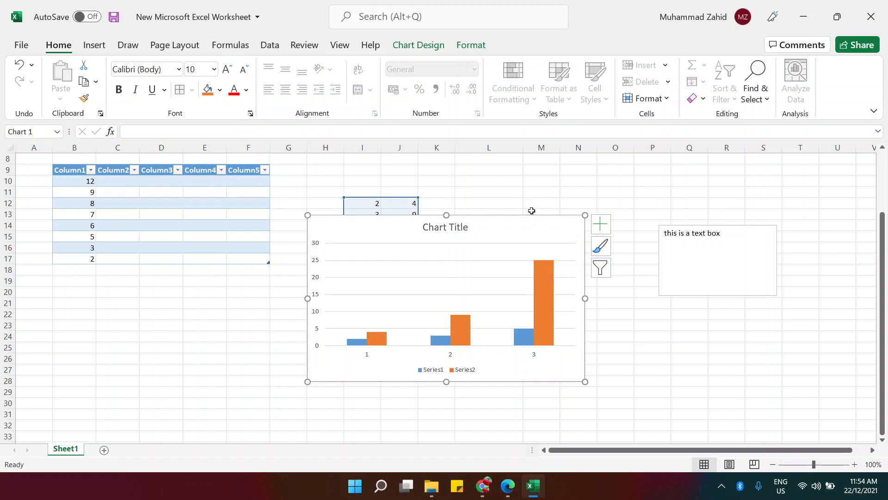
click(752, 251)
click(689, 325)
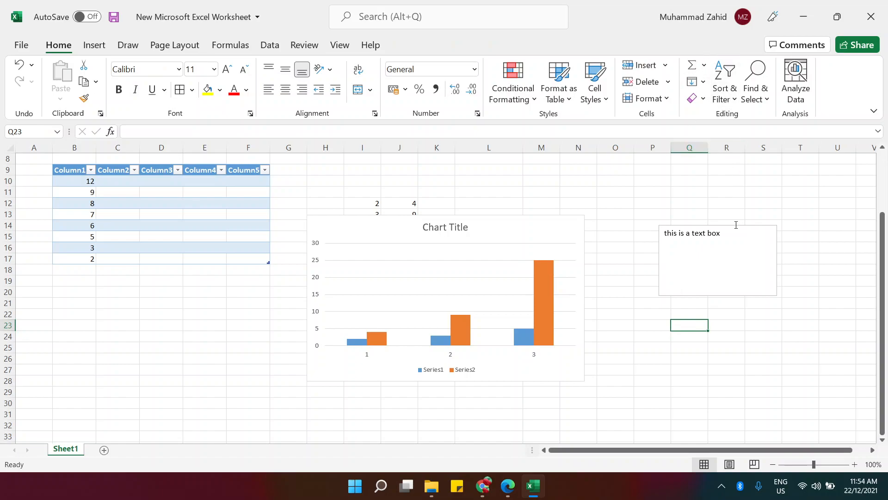
click(736, 226)
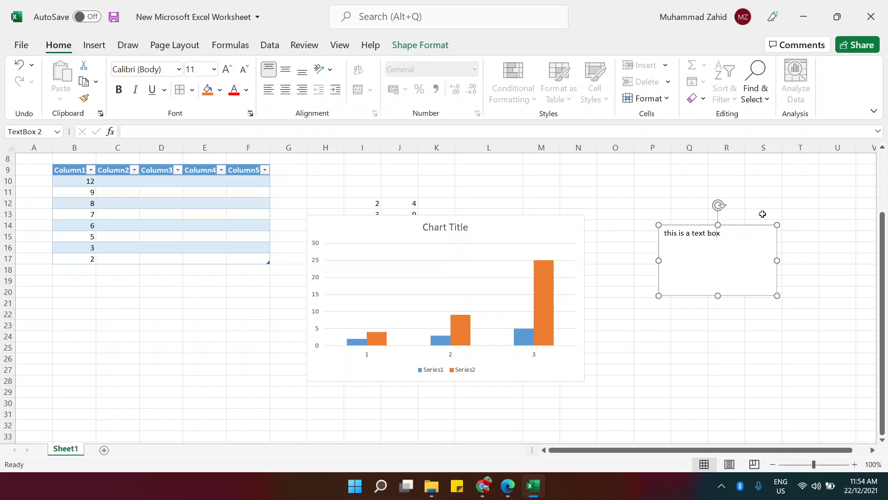
- Insert the Greek small letter pi symbol (π) in cell T13 and commit the entry
click(804, 216)
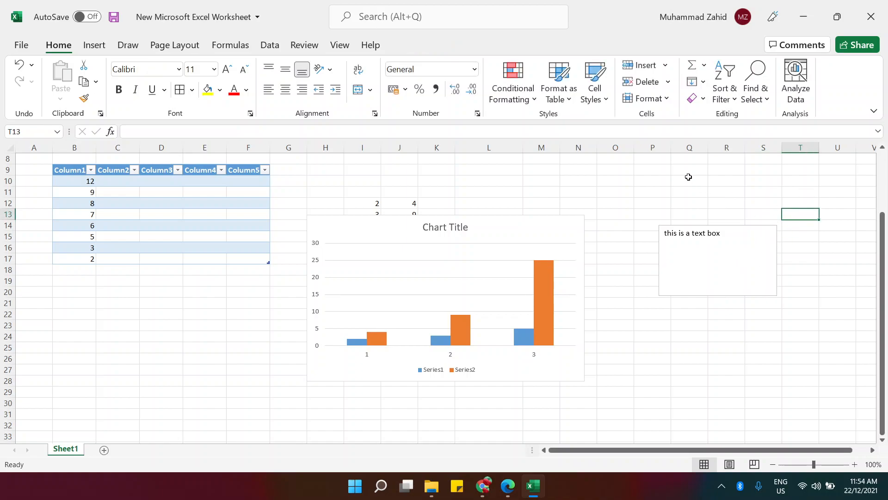
click(94, 44)
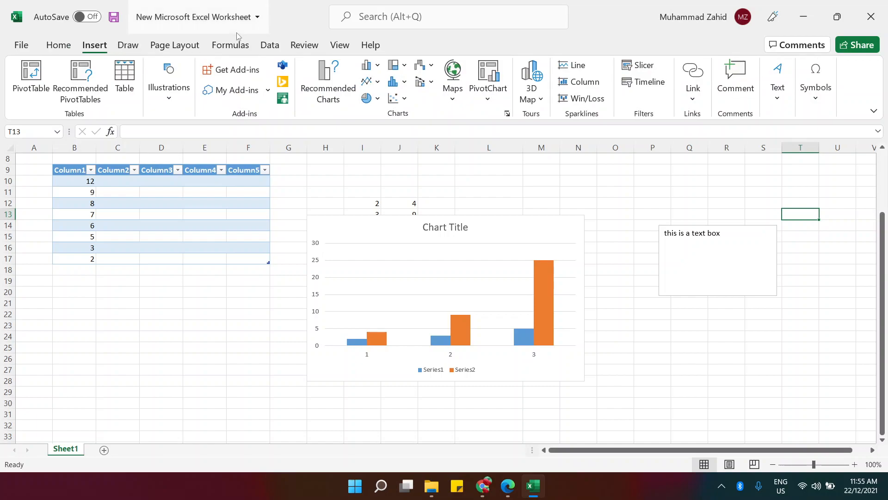
click(822, 100)
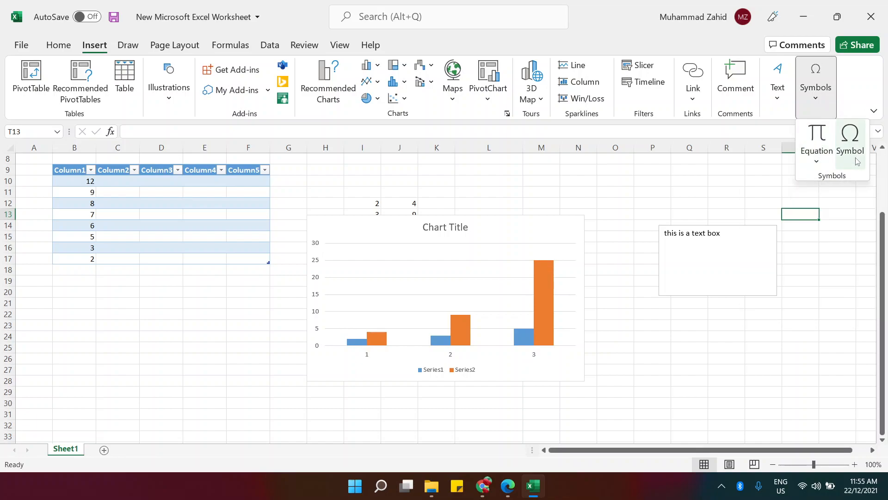
click(850, 141)
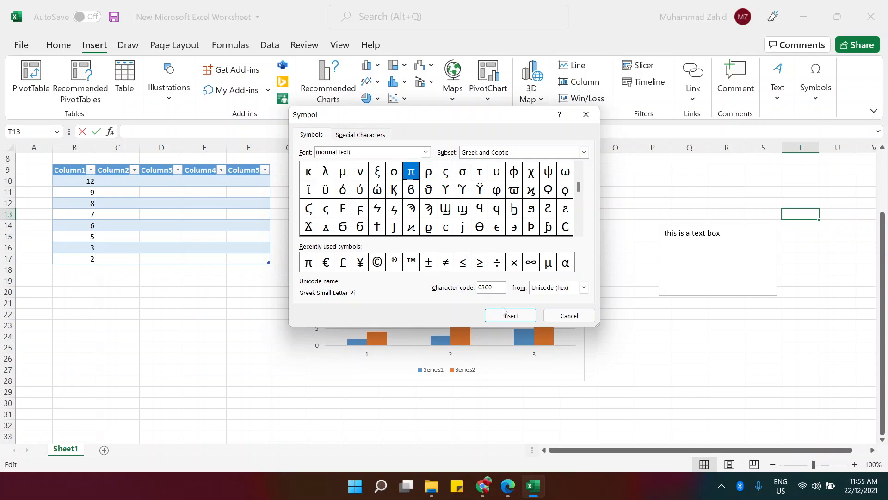
click(504, 314)
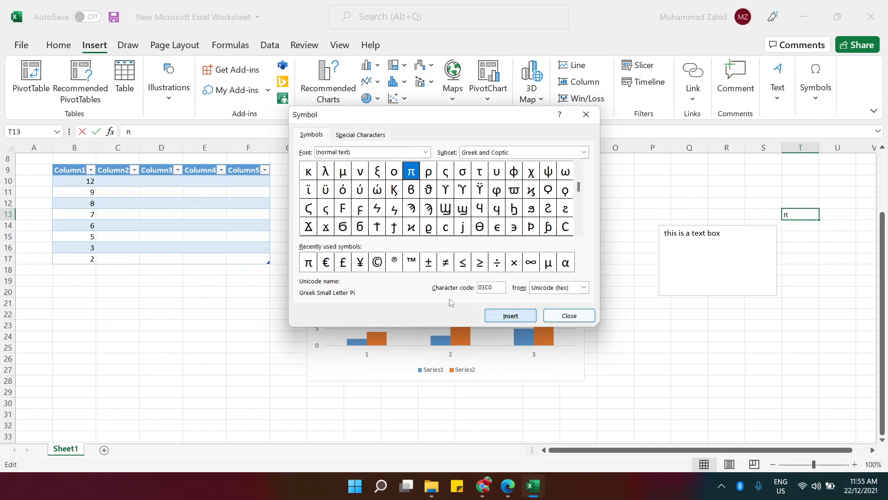
click(378, 264)
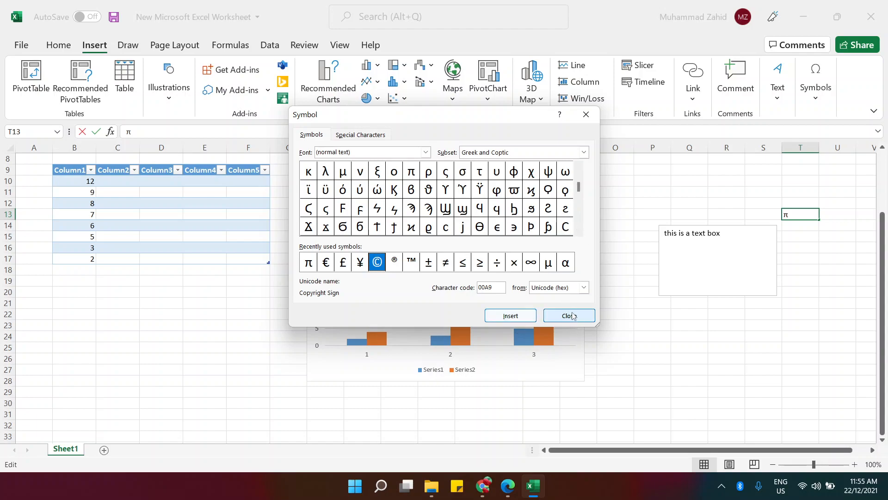
click(575, 316)
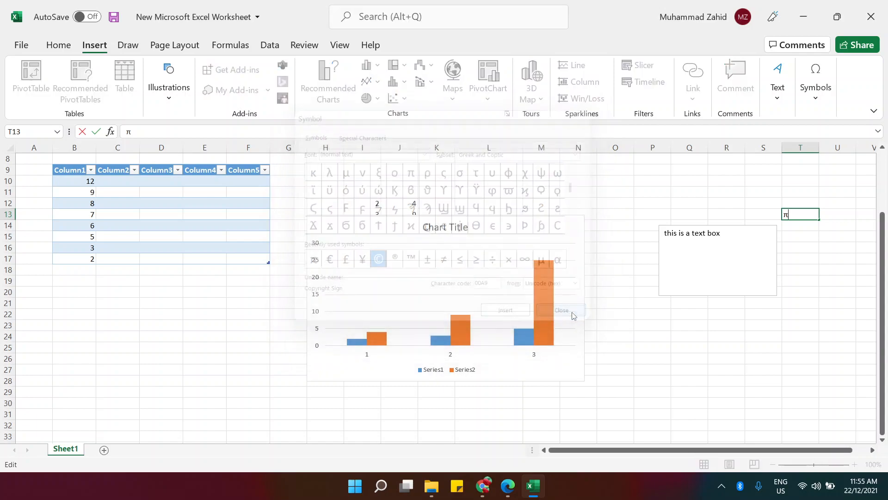
click(816, 86)
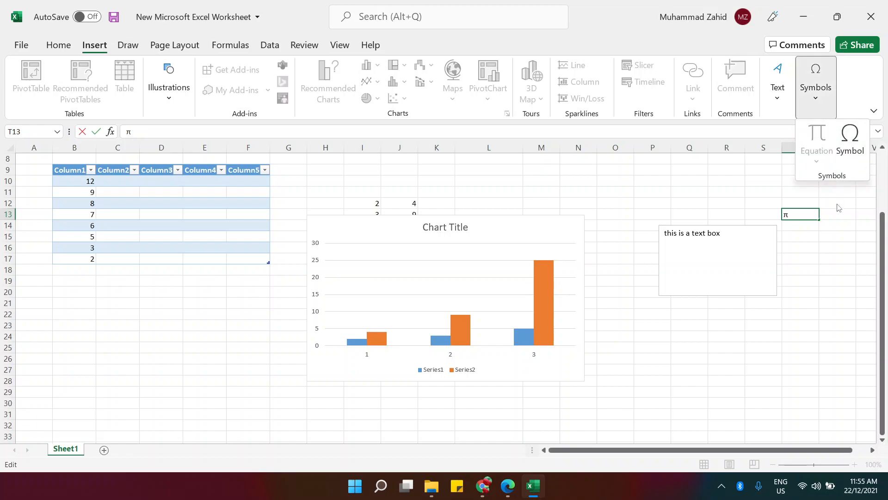
key(Escape)
click(823, 254)
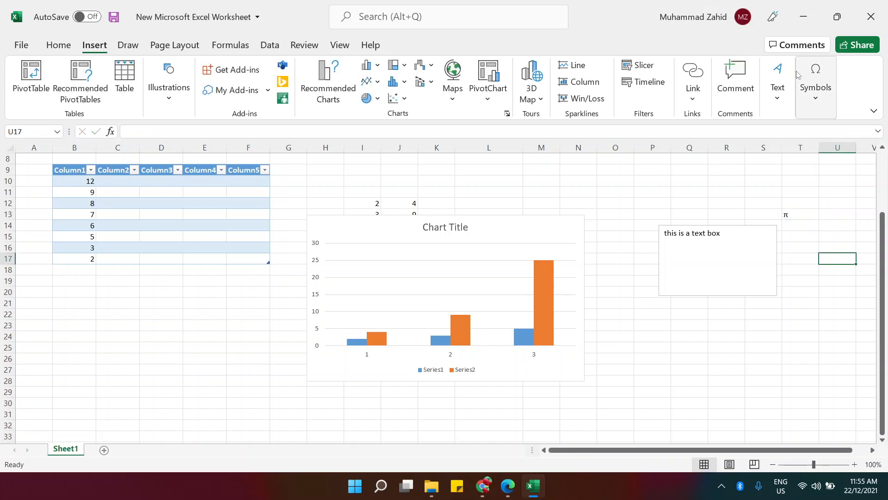
- Insert the built-in Area of Circle equation and move it just below the text box, around cell R24
click(813, 95)
click(817, 161)
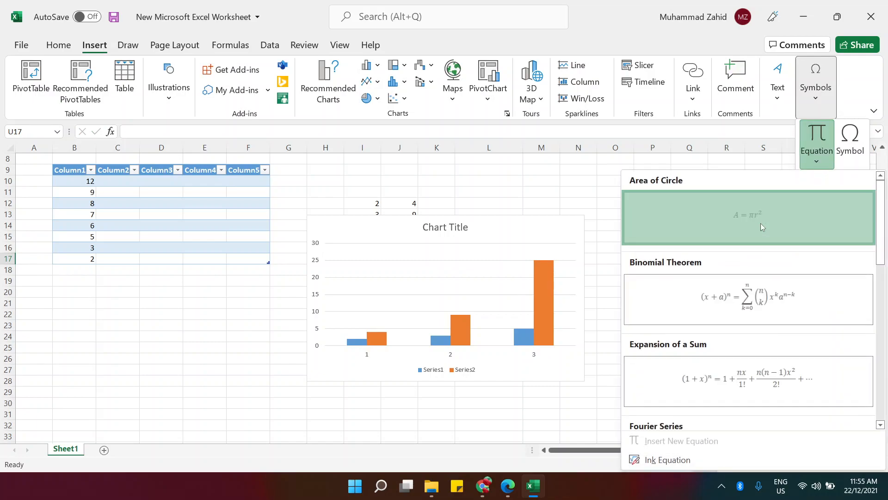
click(760, 223)
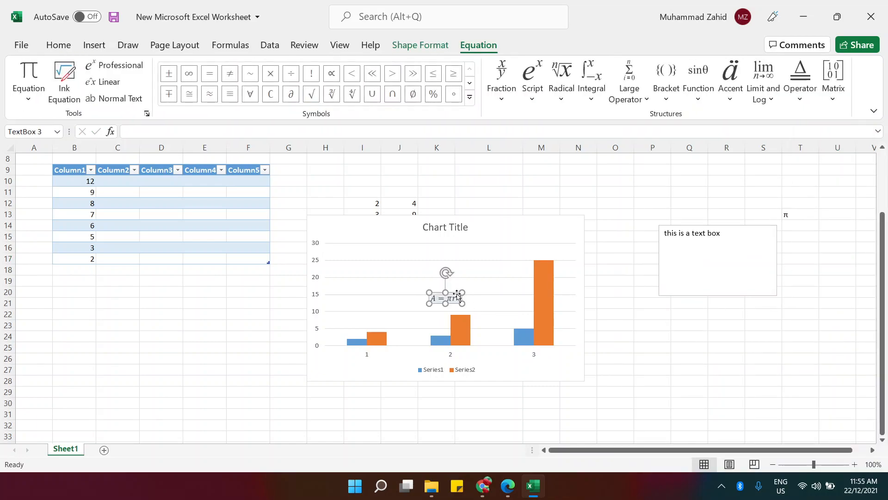
drag(457, 293, 733, 325)
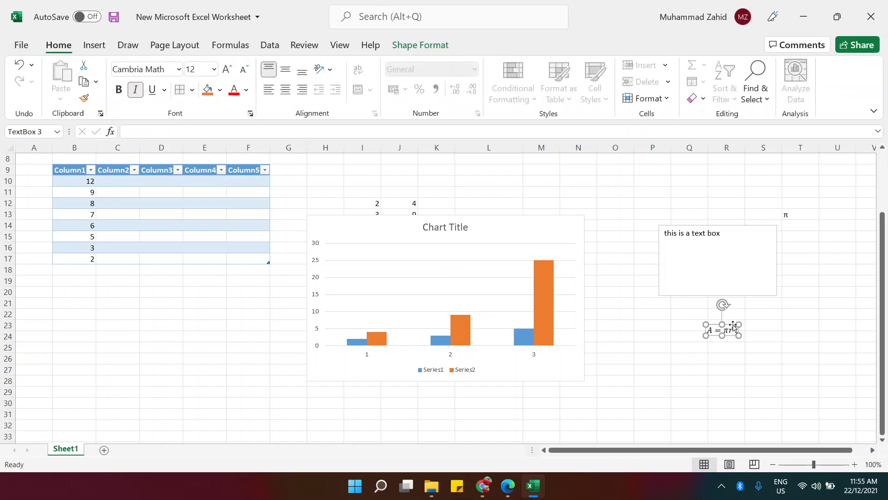
click(681, 352)
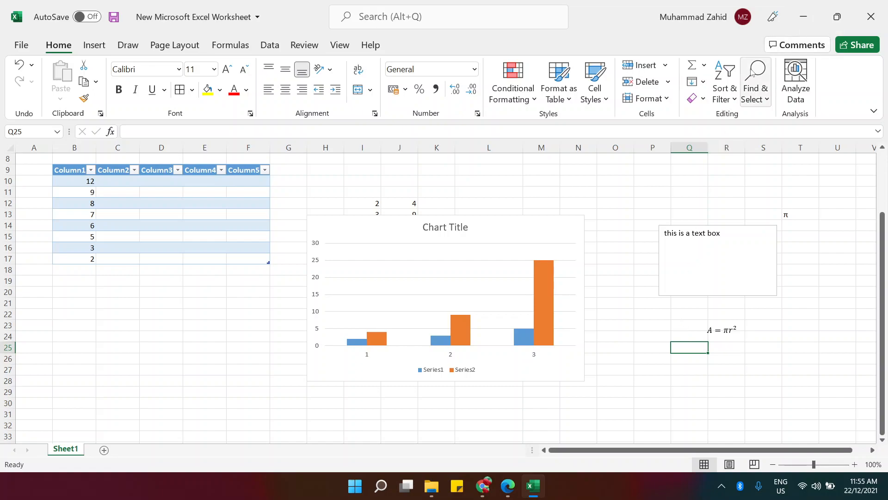
- Apply the Wide page margin preset and return the sheet to the Normal margins
click(129, 44)
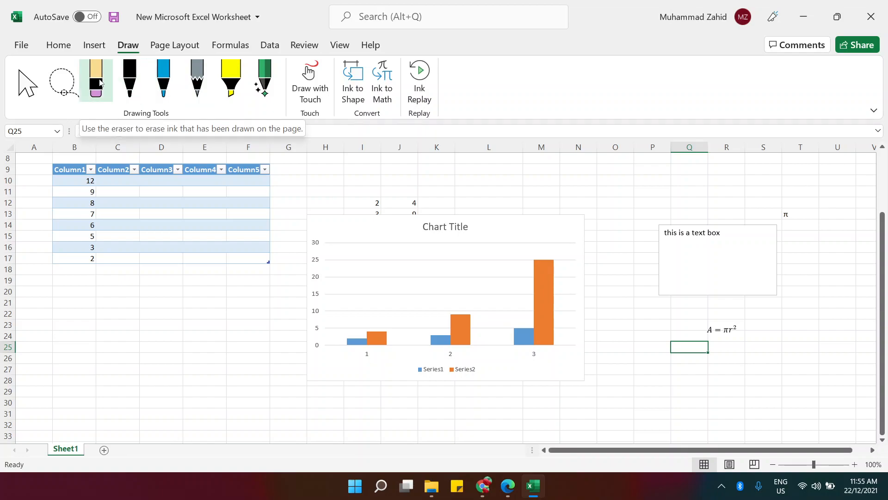
click(174, 43)
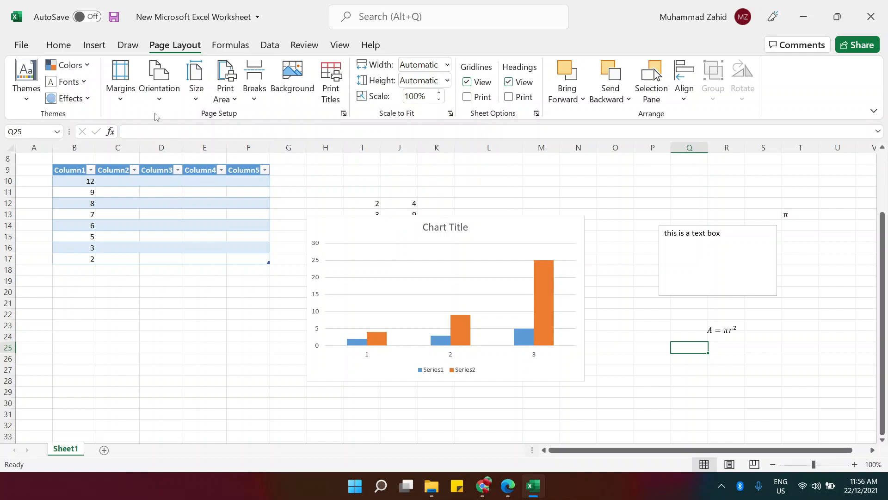
click(119, 103)
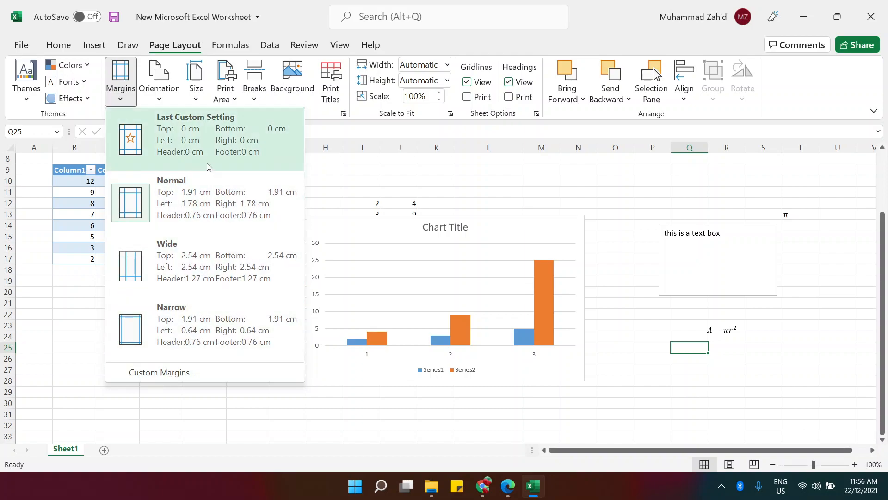
click(194, 240)
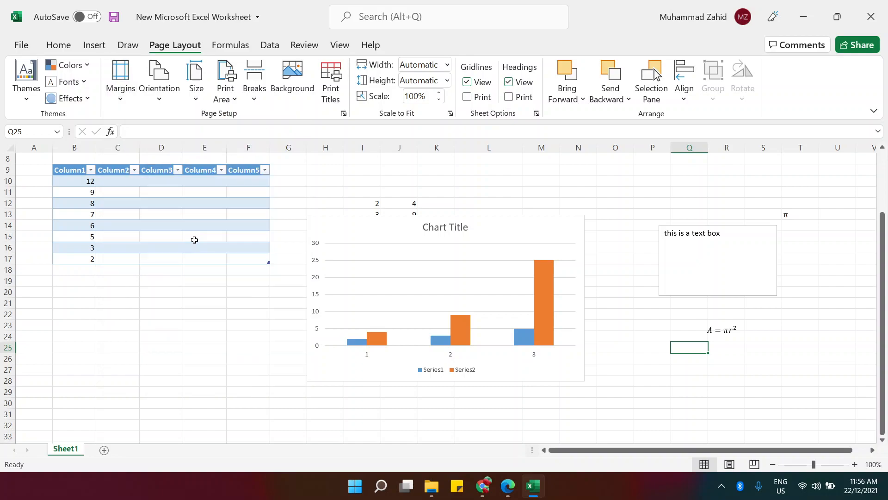
click(121, 95)
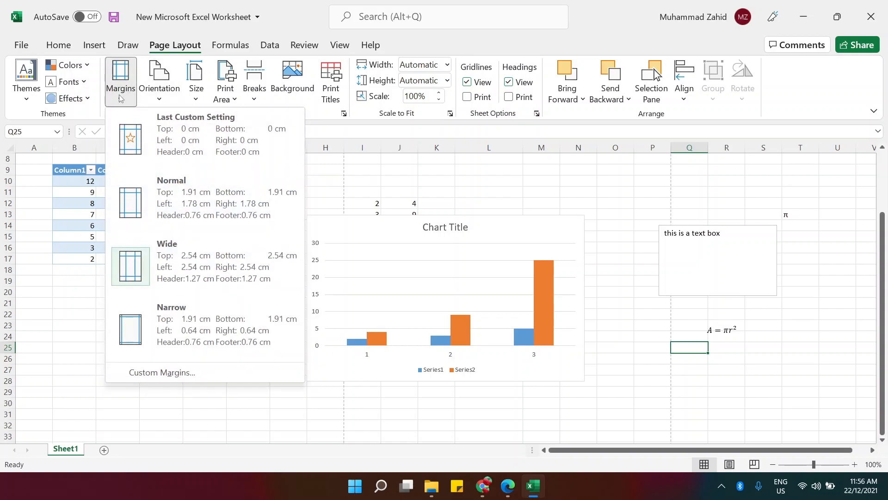
click(178, 204)
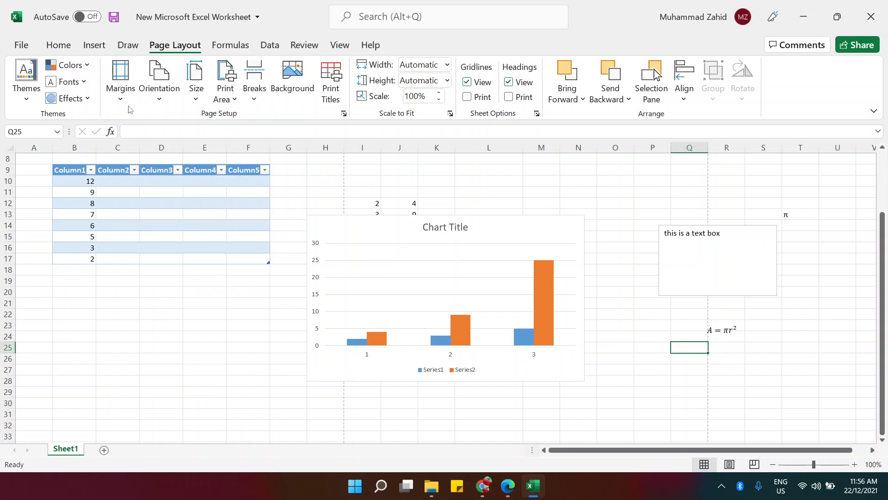
- Centre the sheet on the page vertically and horizontally and set a custom left margin of 0.5 cm
click(122, 93)
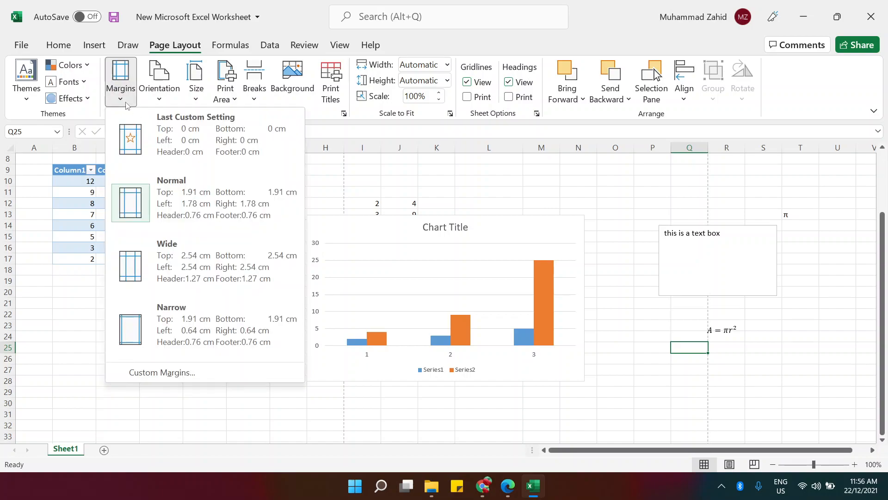
click(137, 374)
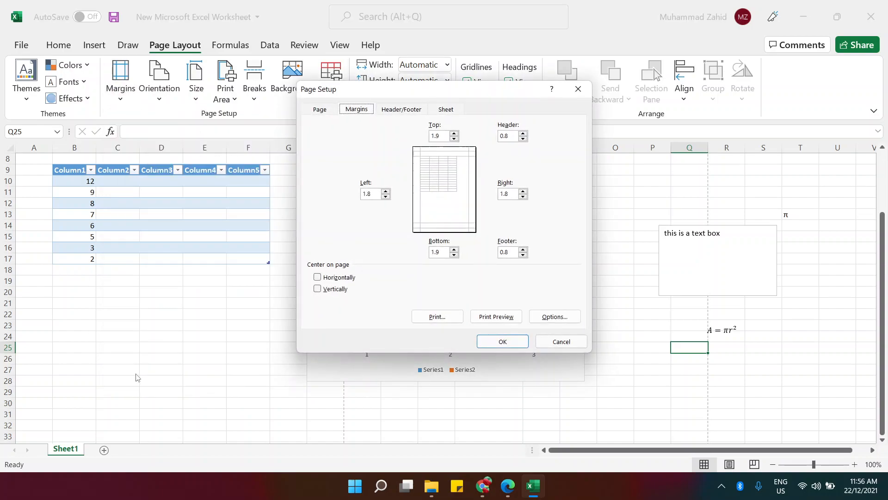
click(336, 292)
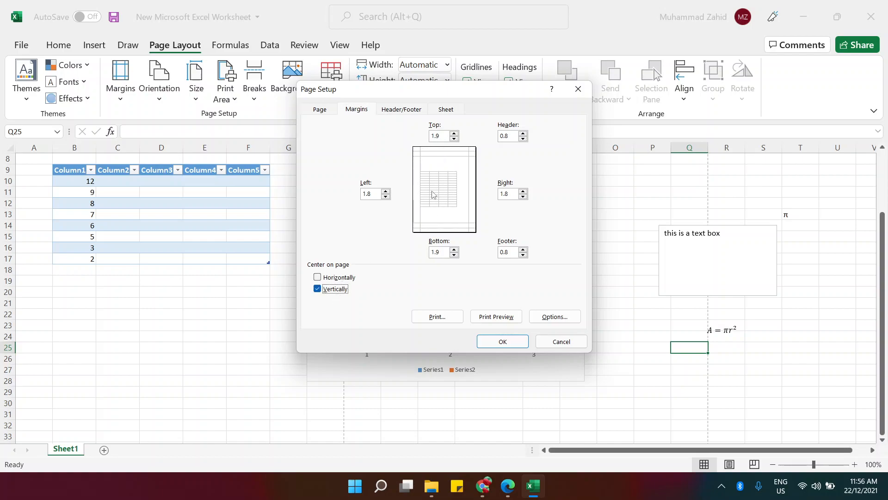
click(331, 278)
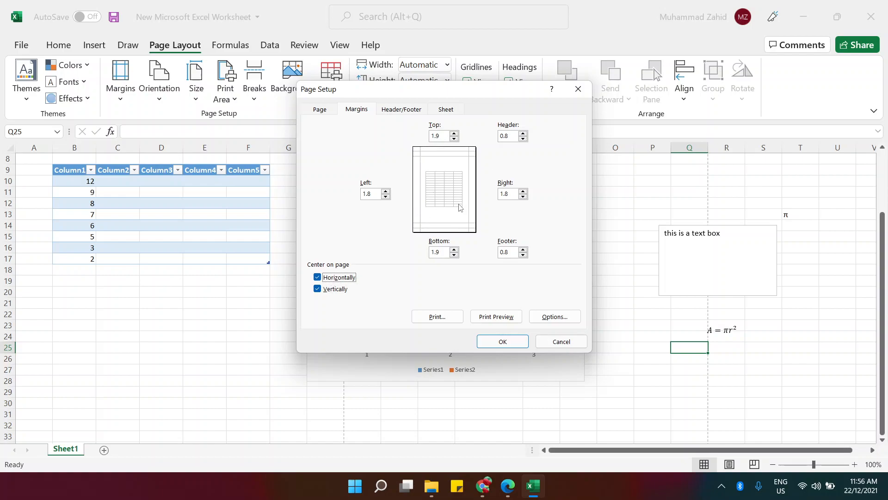
click(372, 194)
double_click(368, 194)
key(BackSpace)
key(Return)
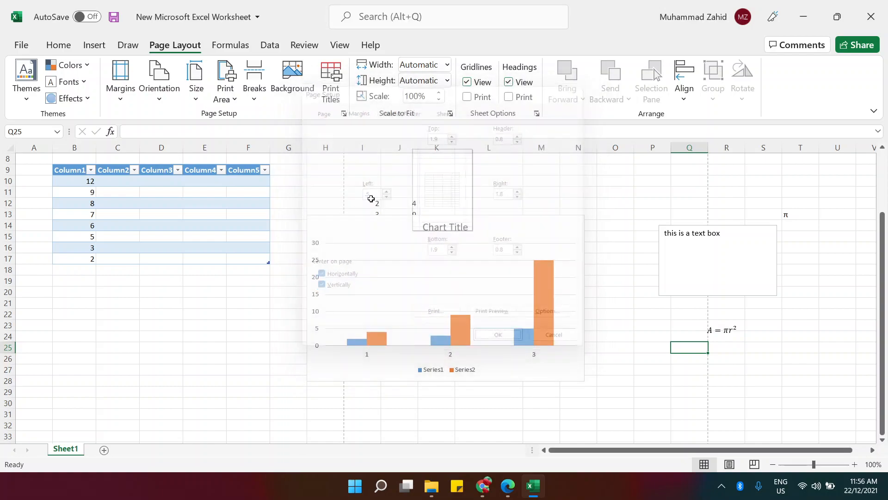
- Reopen the custom margin settings and examine the page orientation, scaling and paper size options in Page Setup
click(120, 90)
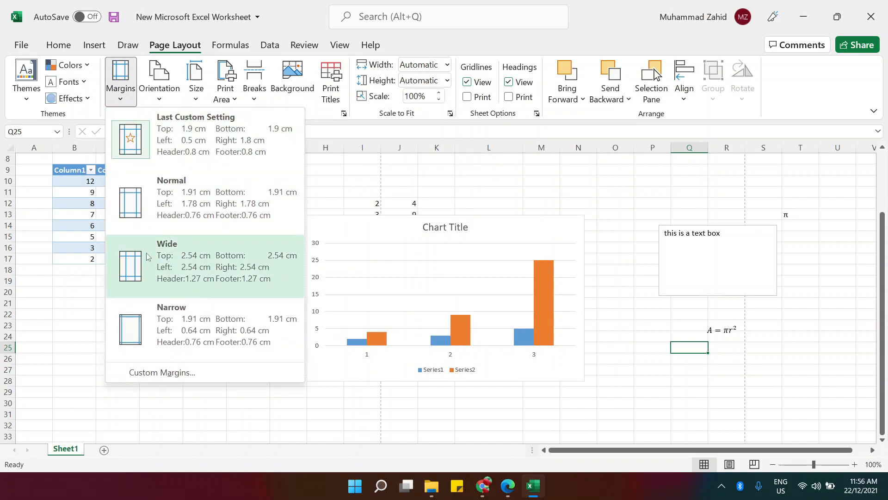
click(151, 377)
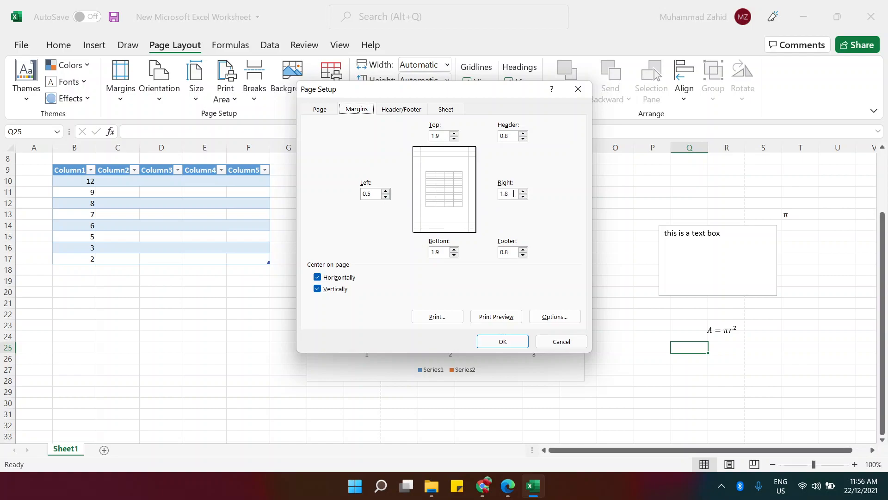
click(324, 112)
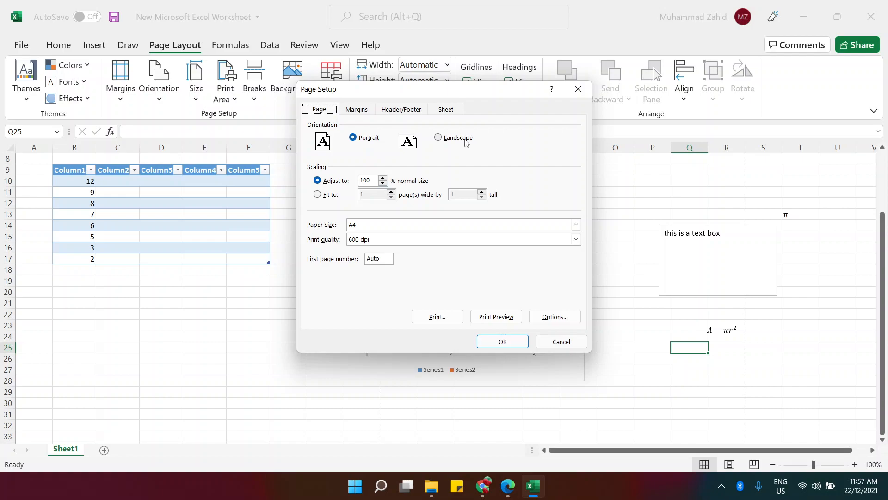
click(369, 111)
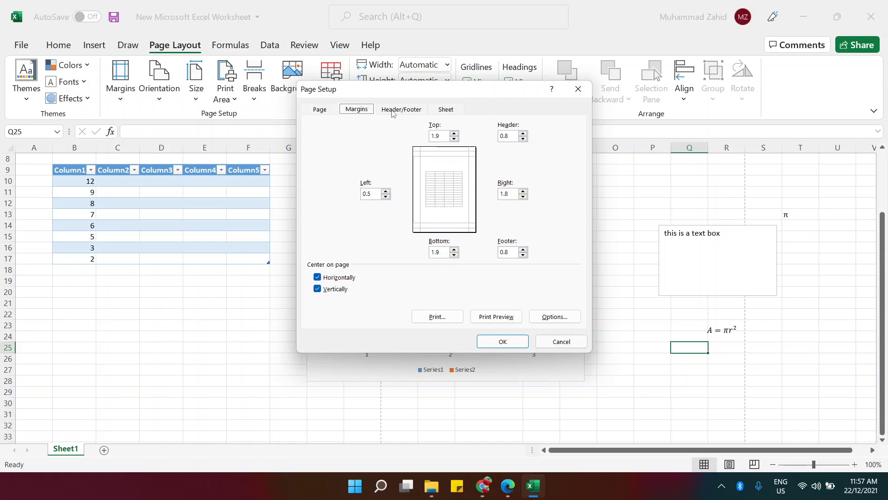
- Check the Header/Footer and Sheet page setup options and preview every page of the Sheet1 printout
click(396, 111)
click(458, 109)
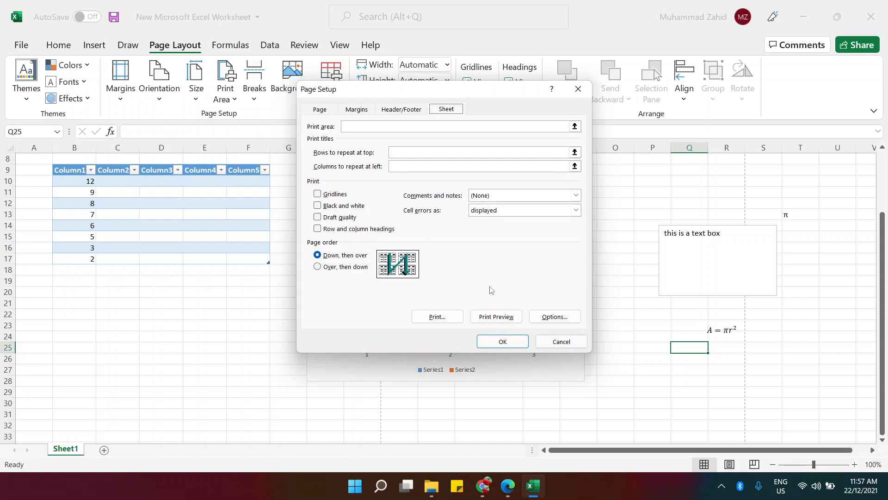
click(495, 316)
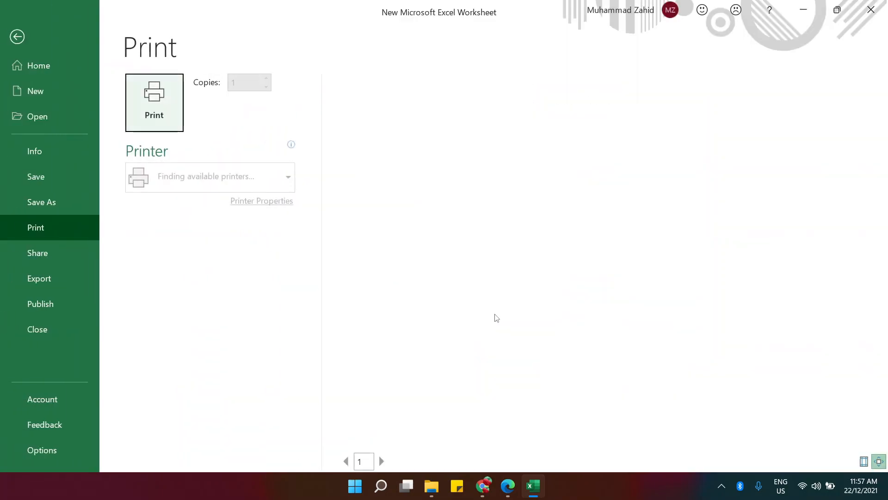
click(630, 178)
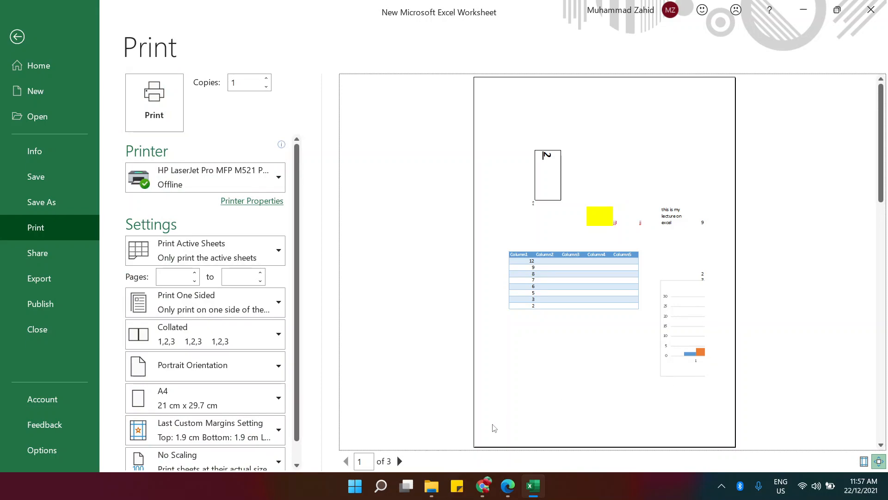
click(399, 461)
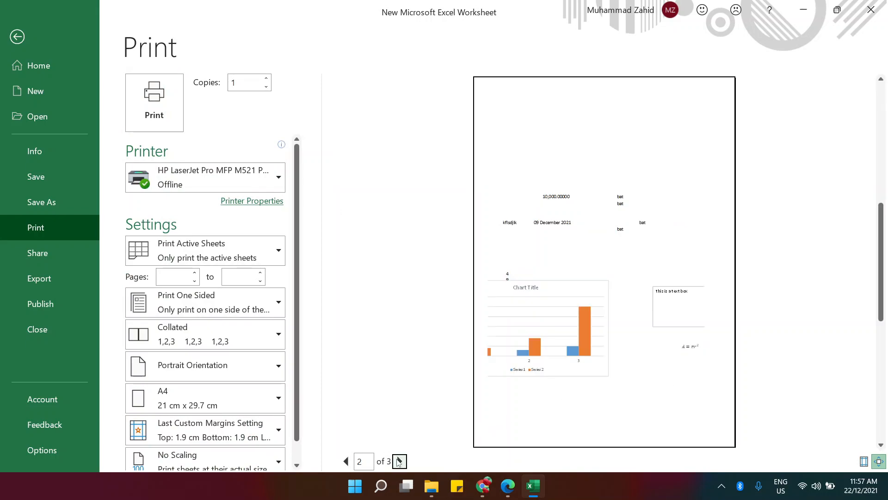
click(399, 462)
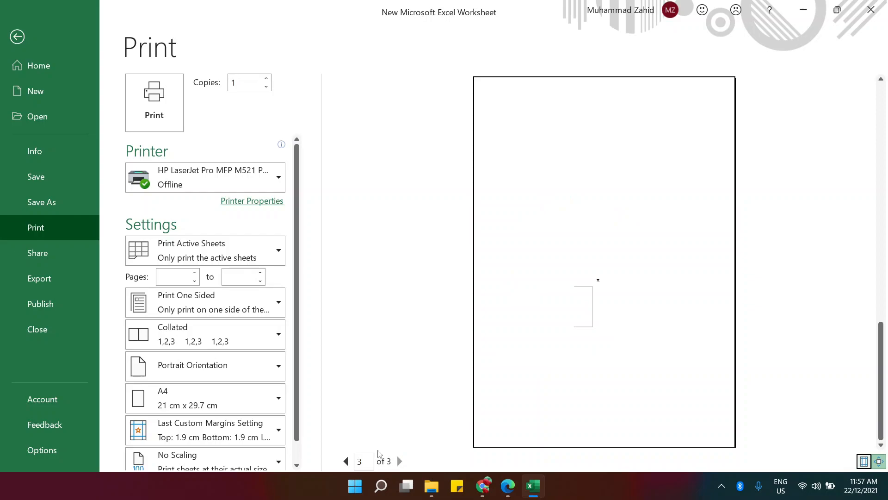
click(17, 37)
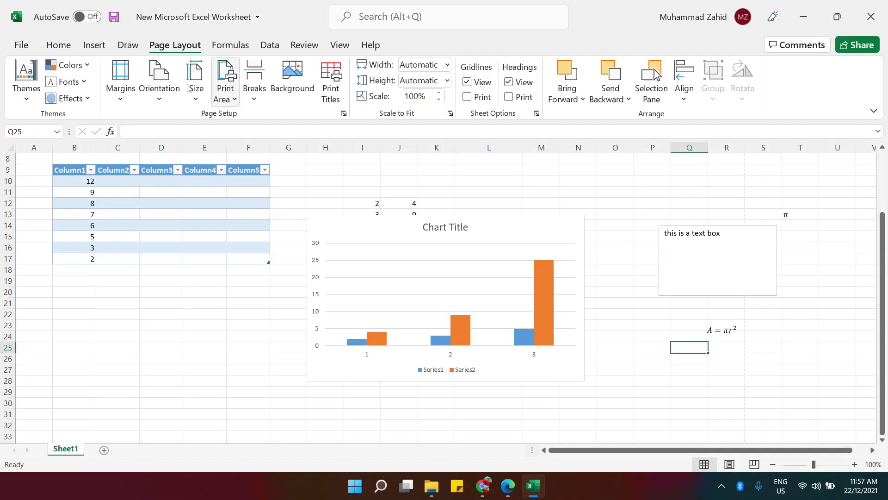
- Set the page orientation to Landscape in Page Setup and preview the Sheet1 printout
click(132, 100)
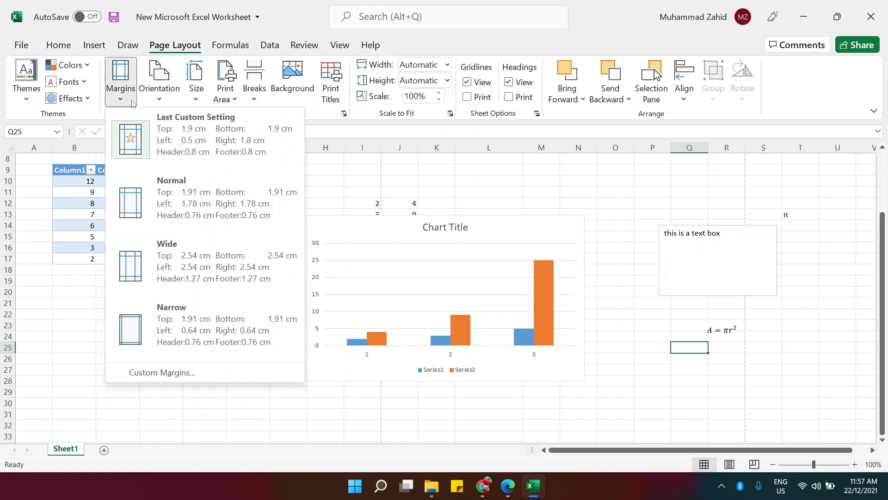
click(195, 375)
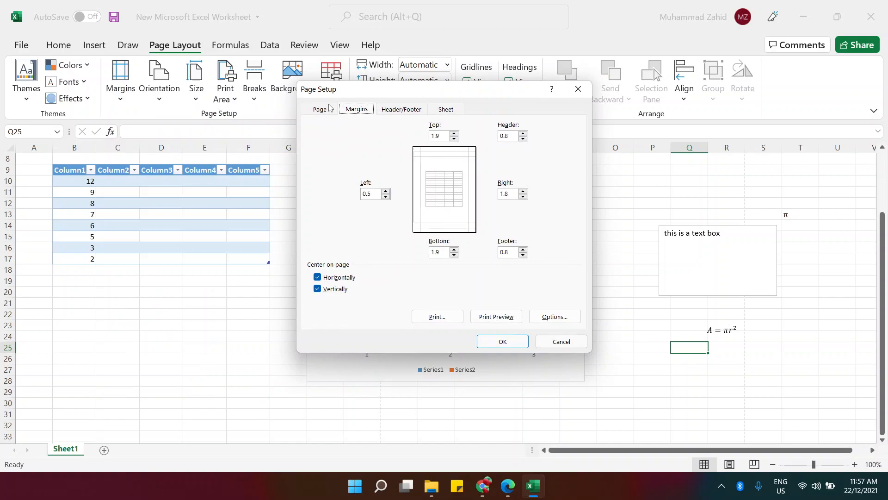
click(330, 108)
click(452, 136)
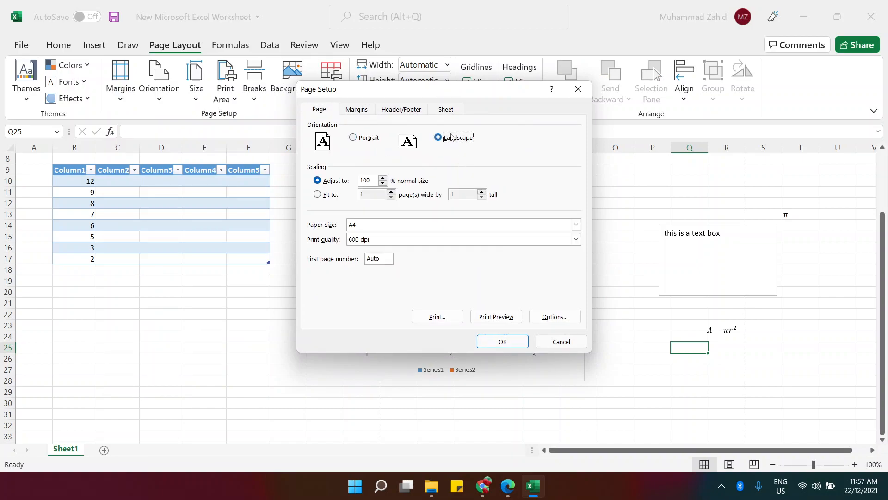
click(501, 312)
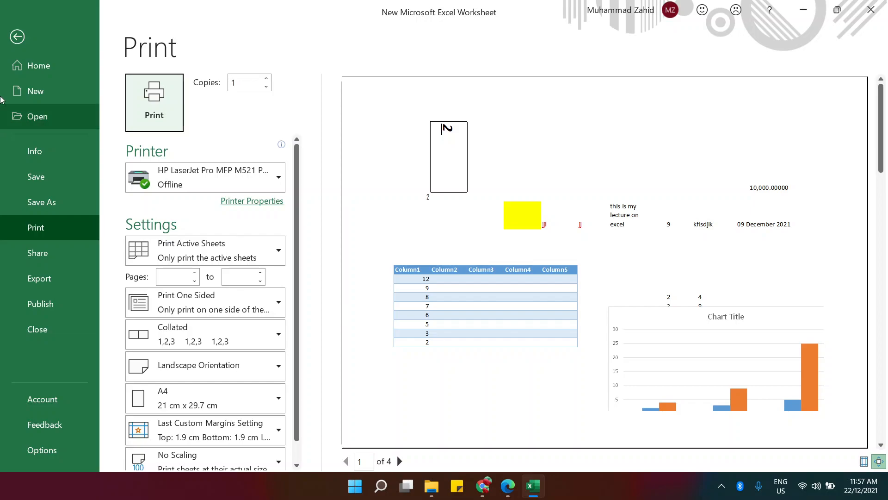
click(18, 37)
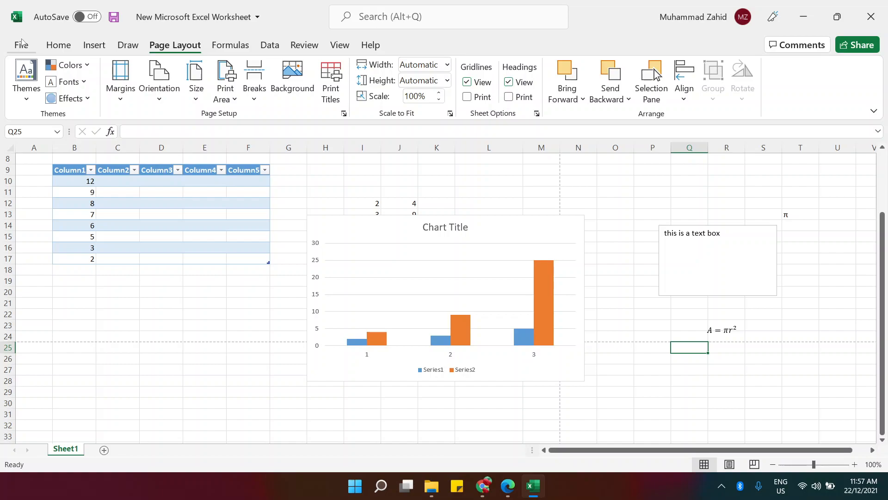
- Set the page orientation of Sheet1 back to Portrait
click(171, 103)
click(189, 124)
- Examine the available paper sizes, the print area options for a range around the table, and the page break options
click(196, 90)
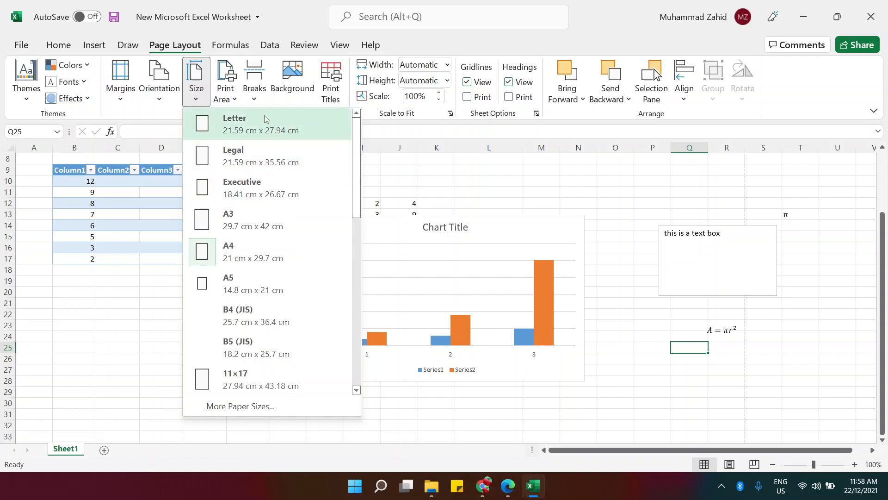
click(234, 98)
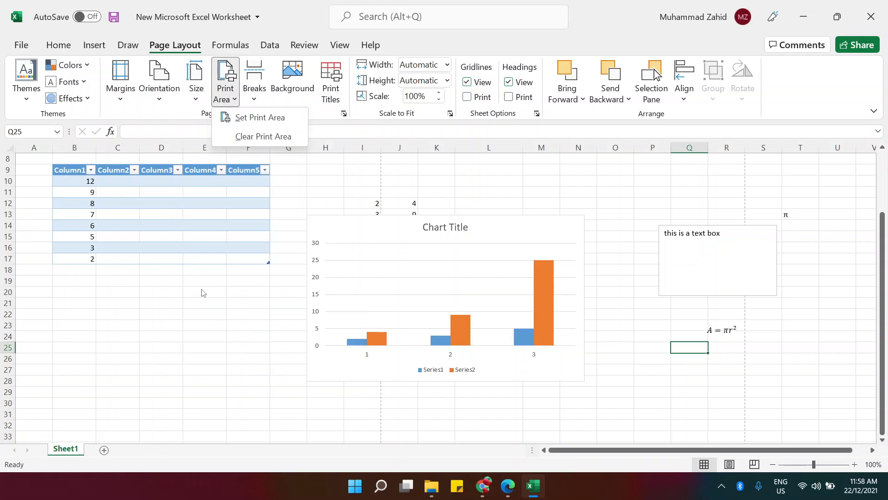
click(259, 256)
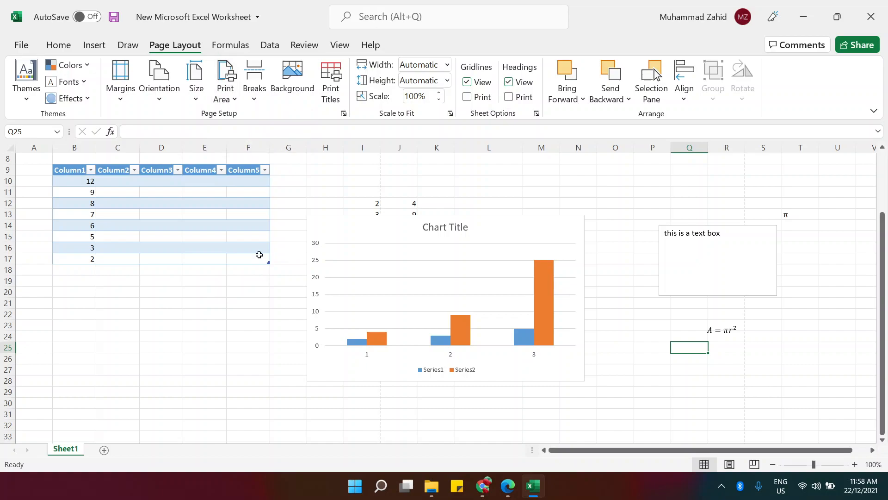
drag(43, 159, 272, 290)
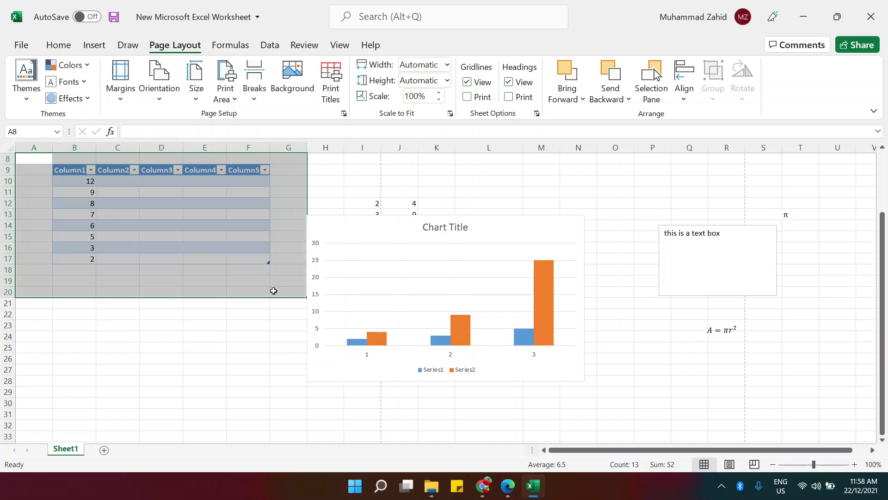
click(226, 95)
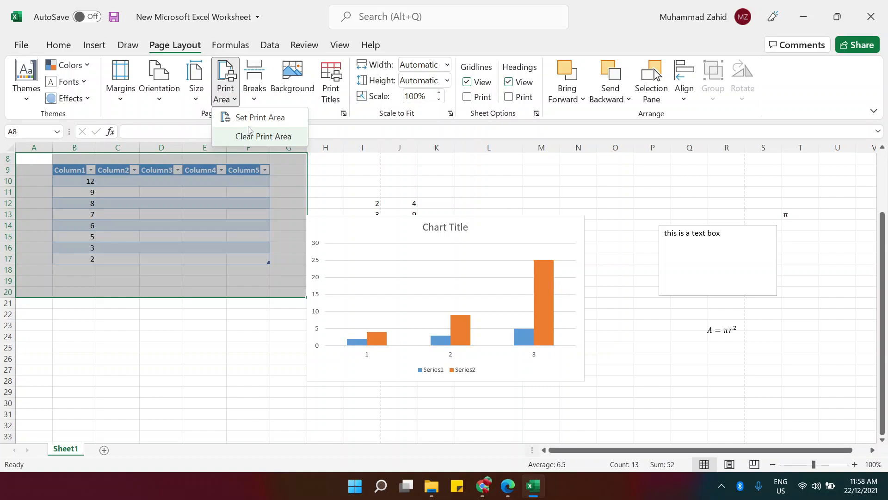
click(210, 271)
click(199, 347)
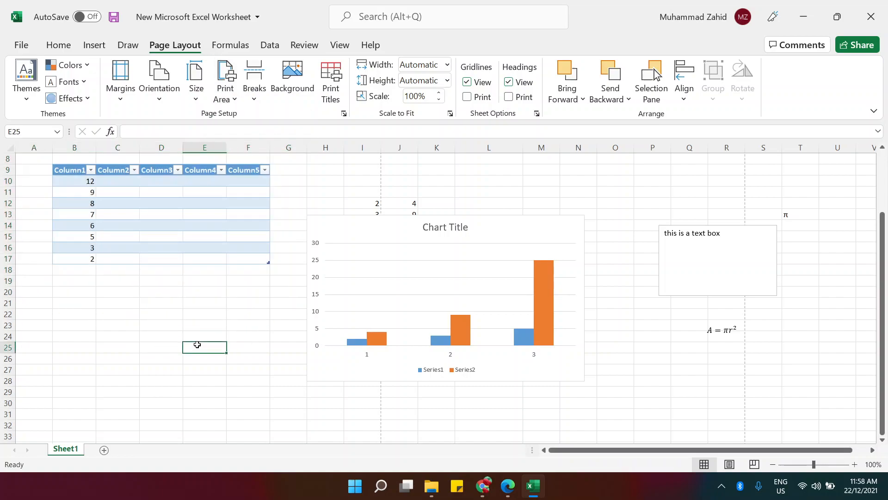
click(254, 100)
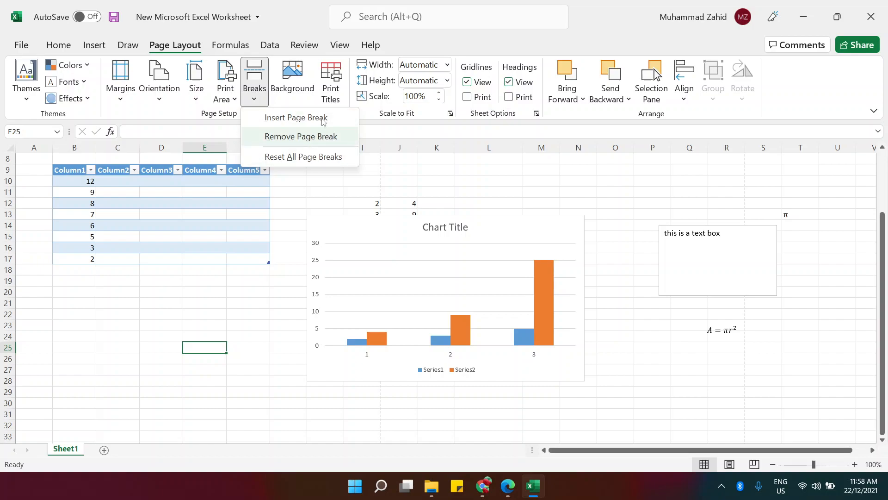
click(421, 195)
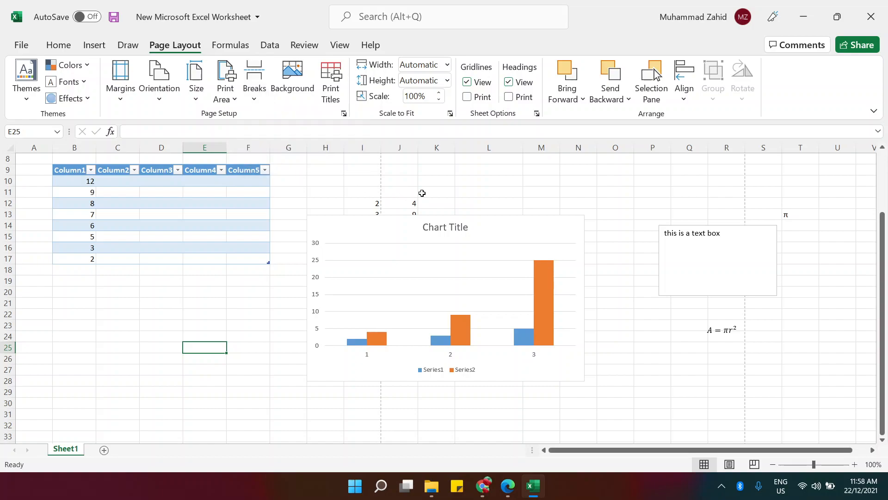
- Review the print title settings for repeating rows and columns, leaving Page Setup without changing them
click(329, 92)
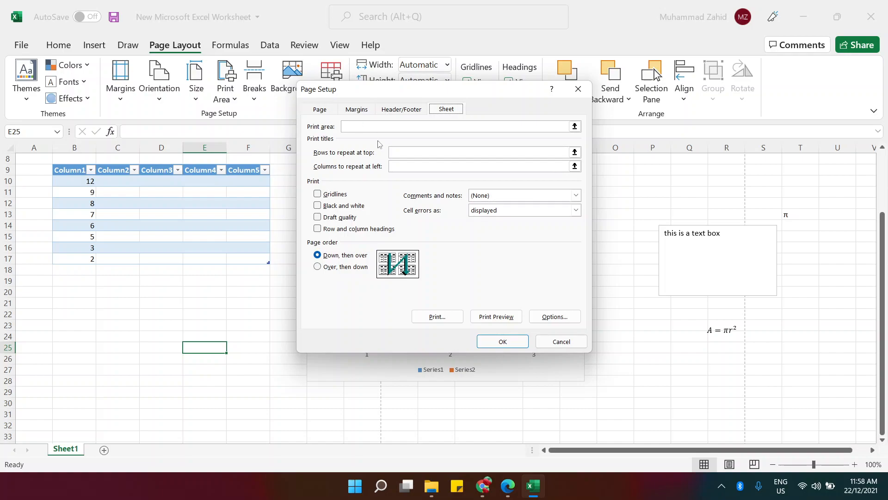
click(391, 170)
click(396, 152)
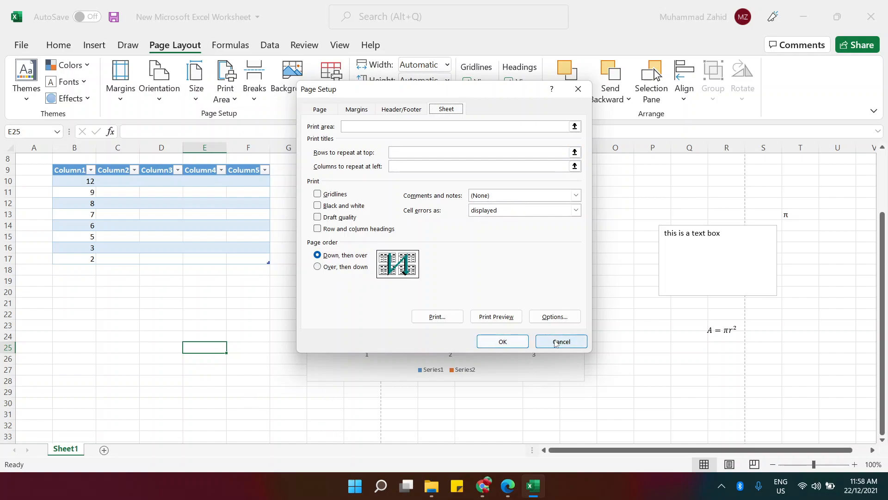
click(573, 342)
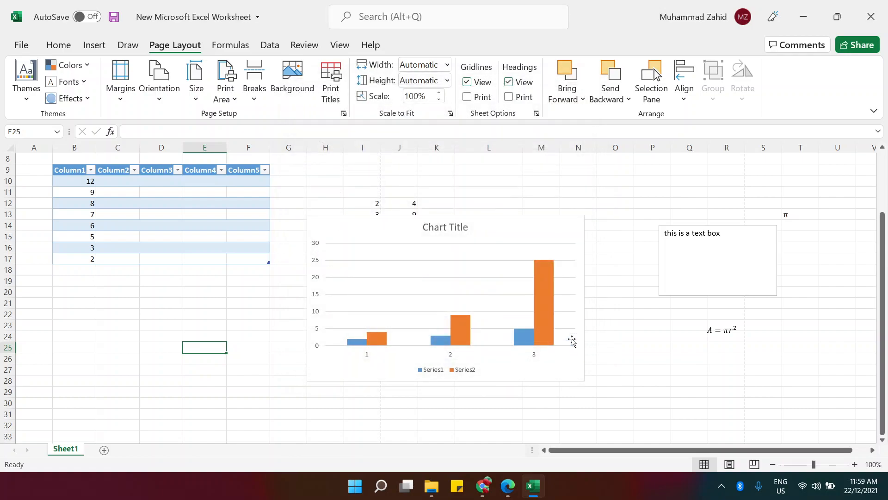
- Add a second worksheet to the workbook and enter 2 in cell A1 and 4 in cell A2
scroll(572, 339, down, 10)
scroll(572, 339, up, 1)
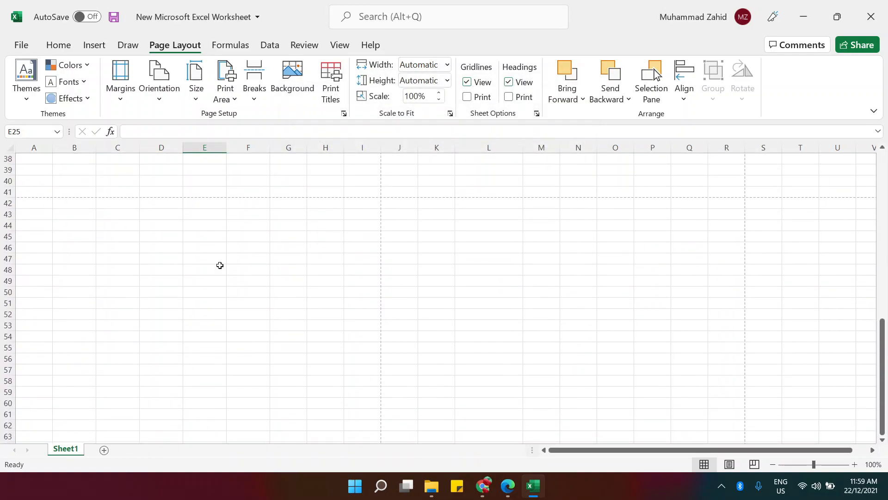
click(104, 450)
click(65, 448)
scroll(256, 258, up, 12)
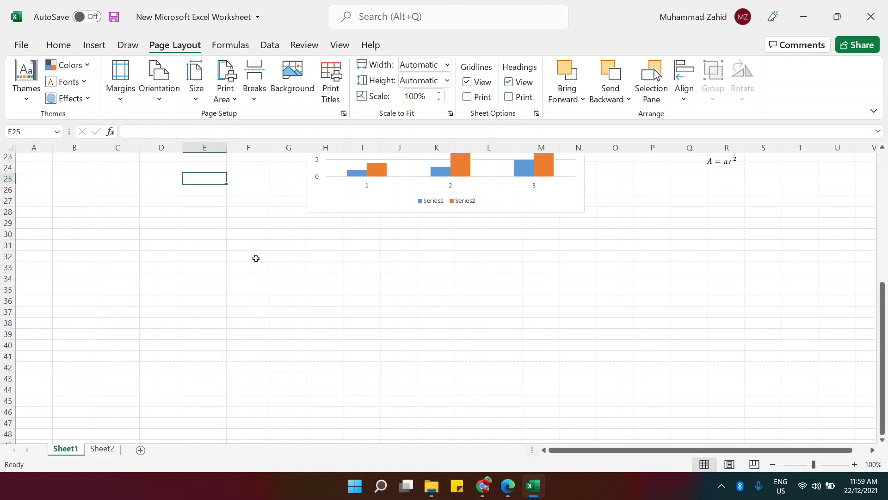
click(102, 449)
text(2)
key(Return)
text(4)
key(Return)
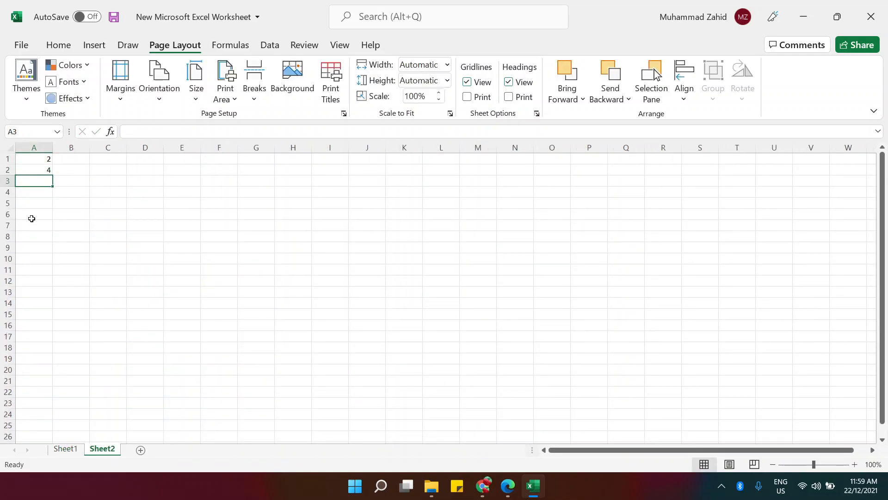
- Extend the 2, 4 number series from A1:A2 down column A to row 225 and return to cell B1
click(45, 160)
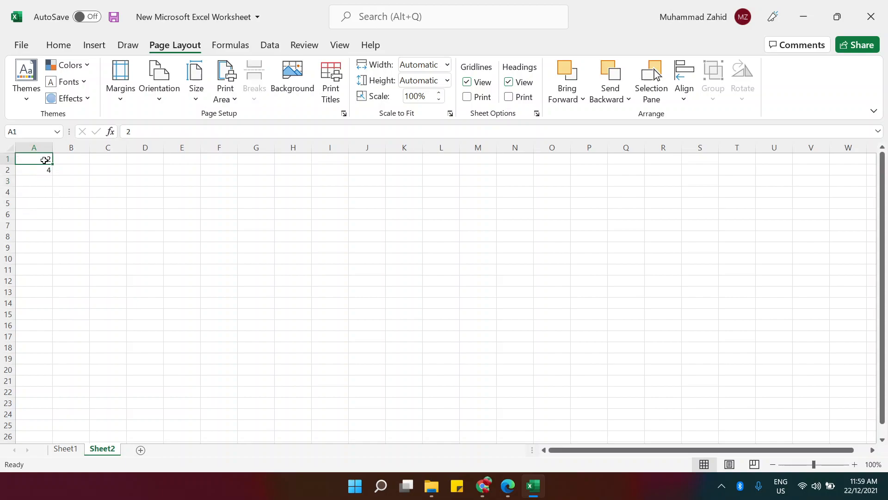
key(shift+Down)
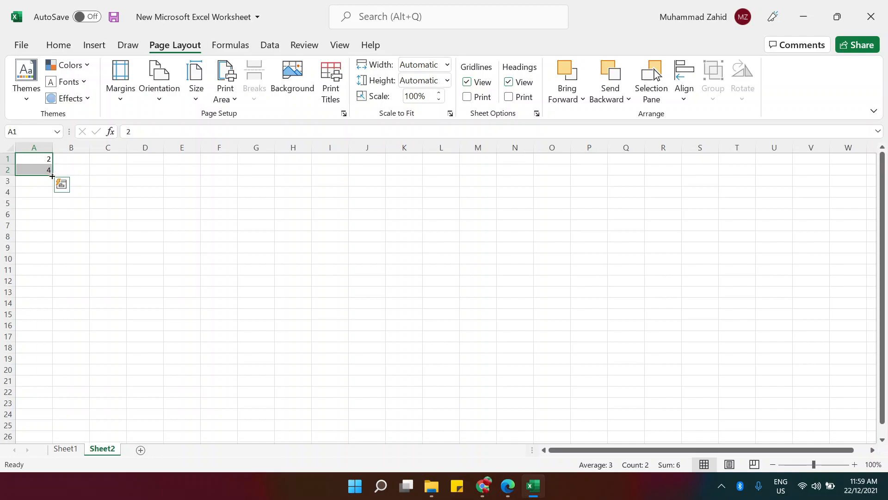
drag(52, 176, 51, 394)
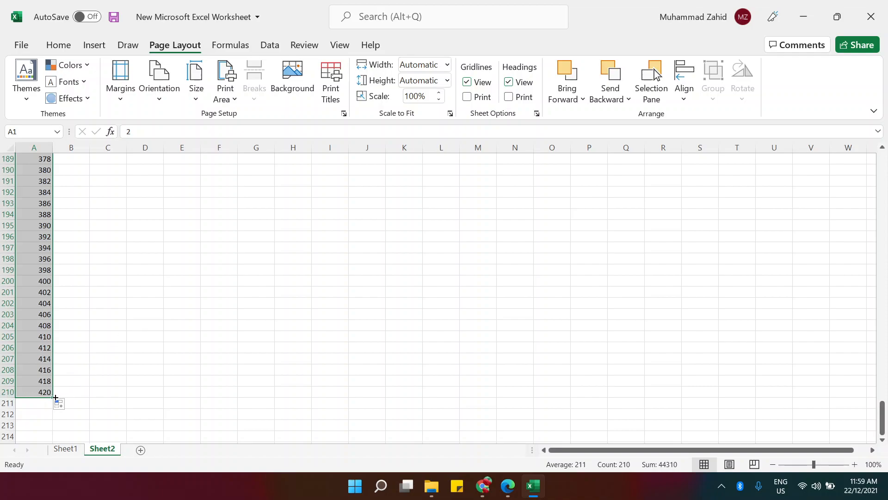
drag(54, 397, 49, 349)
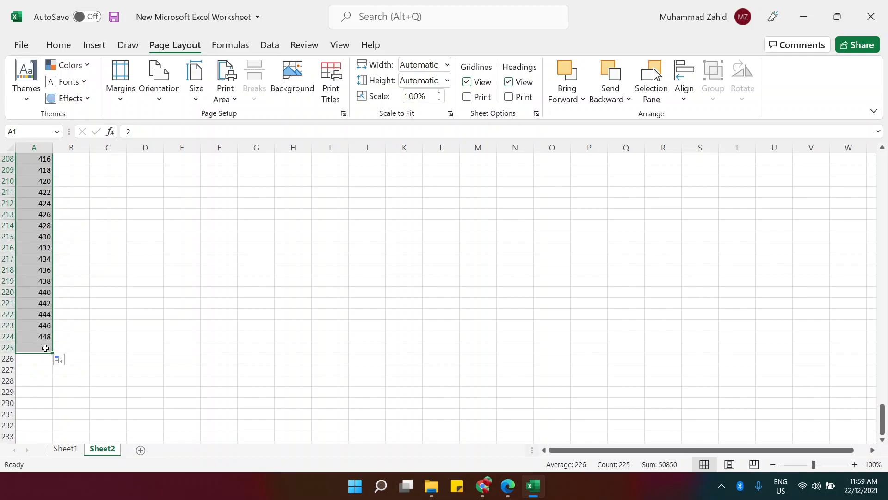
scroll(133, 322, up, 10)
scroll(132, 322, up, 5)
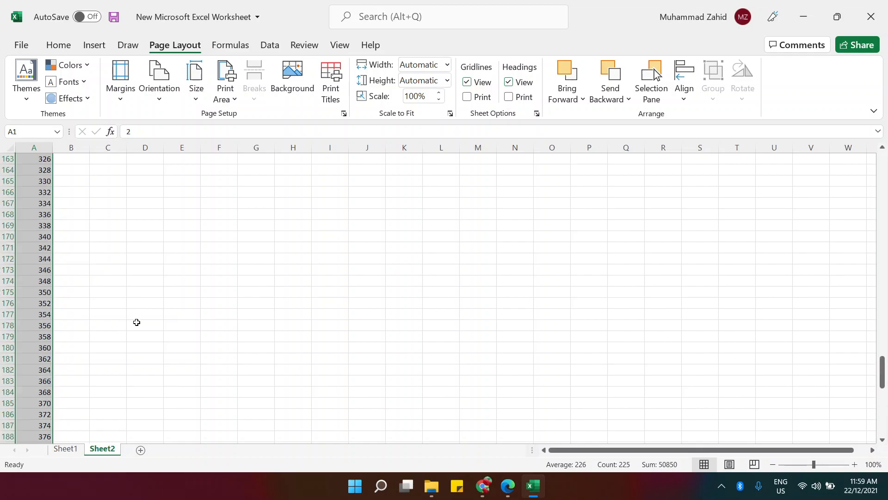
click(74, 163)
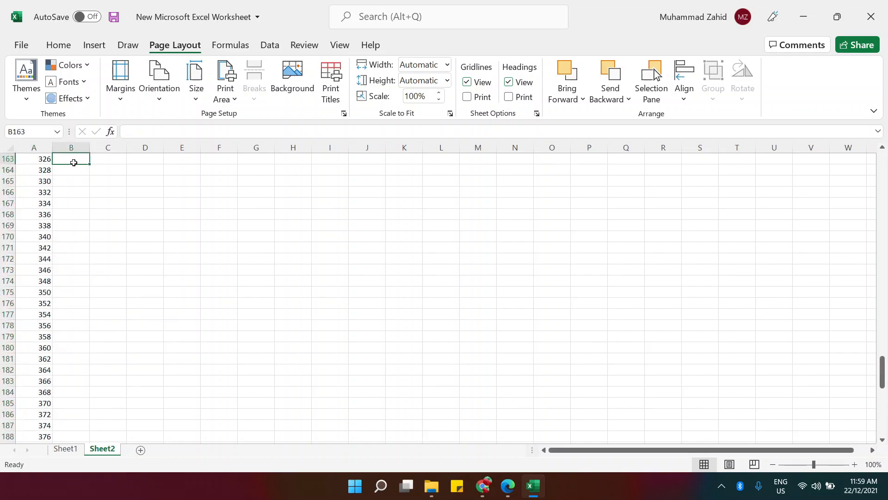
key(ctrl+Up)
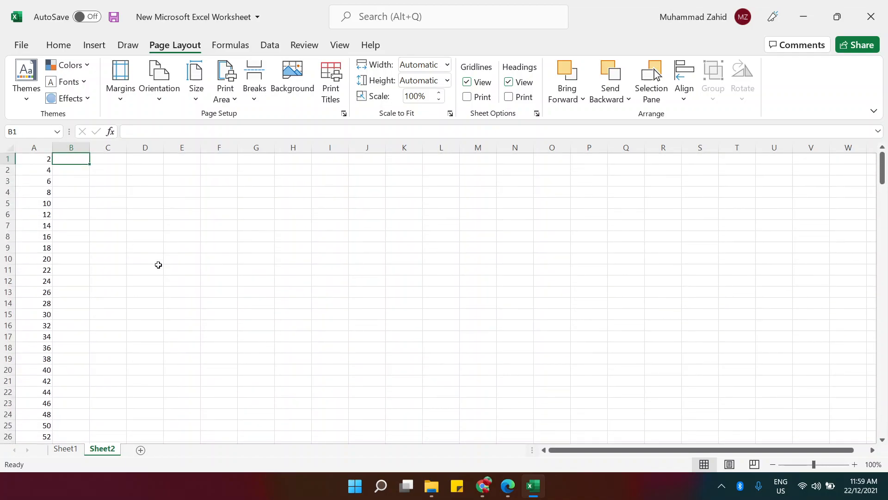
- Preview the Sheet2 printout, paging forward to the last page and back to the first
key(ctrl+p)
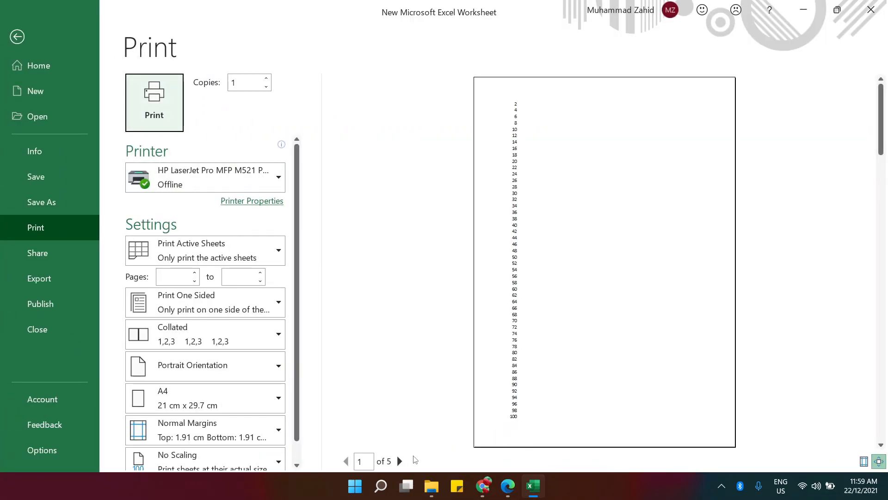
double_click(400, 461)
double_click(400, 461)
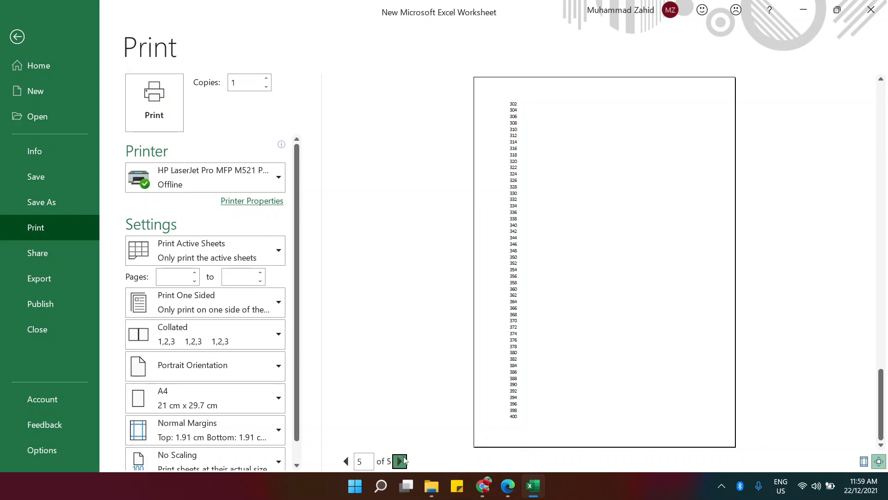
click(343, 465)
double_click(345, 463)
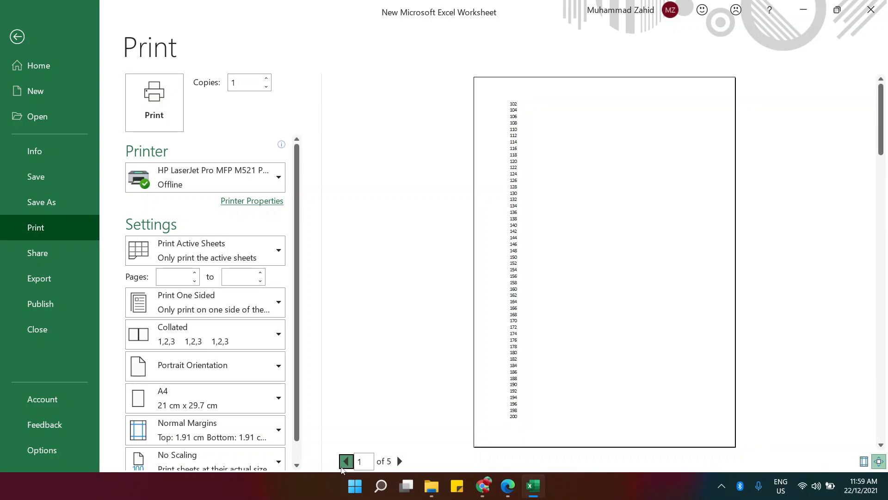
- Leave the print preview and insert a new sheet row above the first number in cell A1
click(344, 463)
click(15, 46)
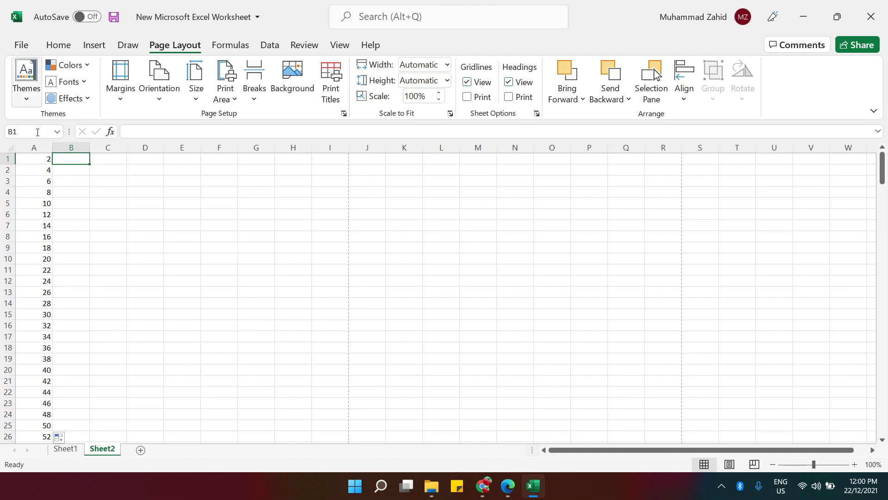
click(34, 161)
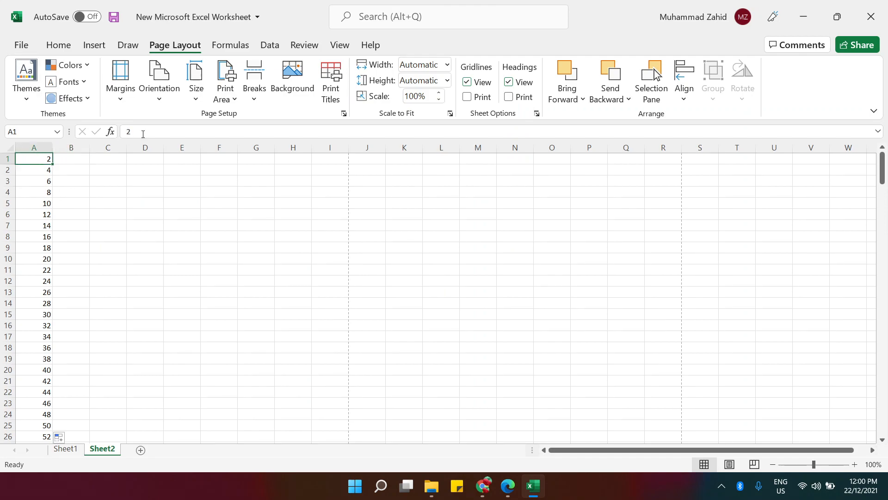
click(70, 45)
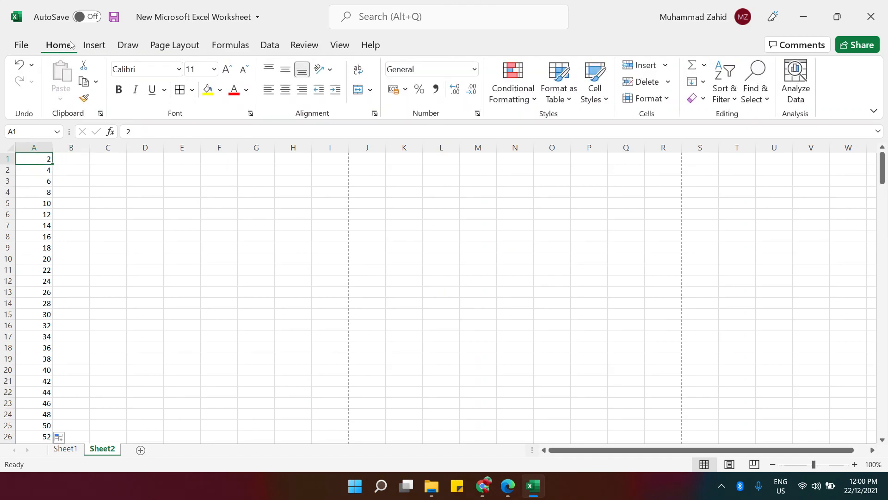
click(666, 69)
click(673, 102)
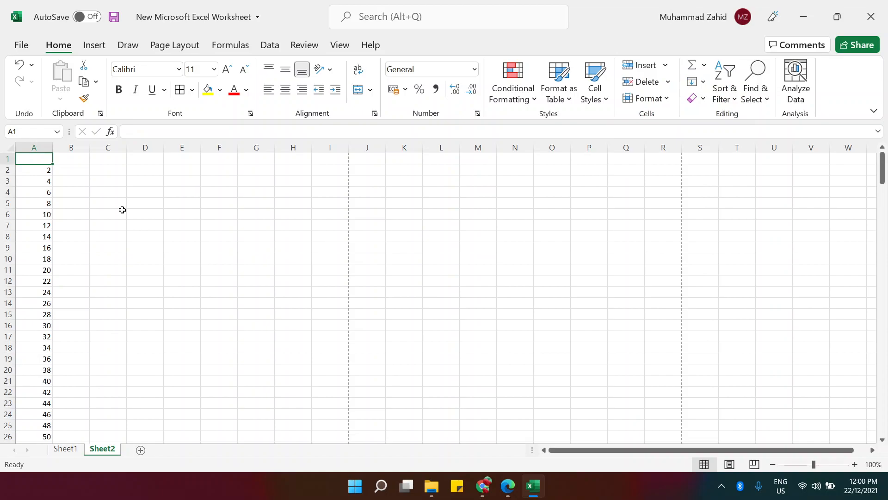
- Enter the column headings Roll no., Mid Q1 and Mid Q2 in cells A1 to C1
text(Roll no.)
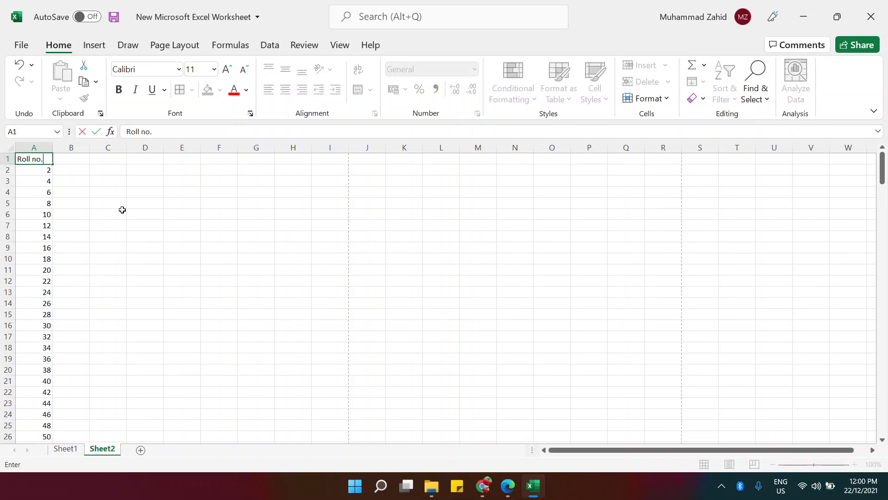
key(Tab)
text(M)
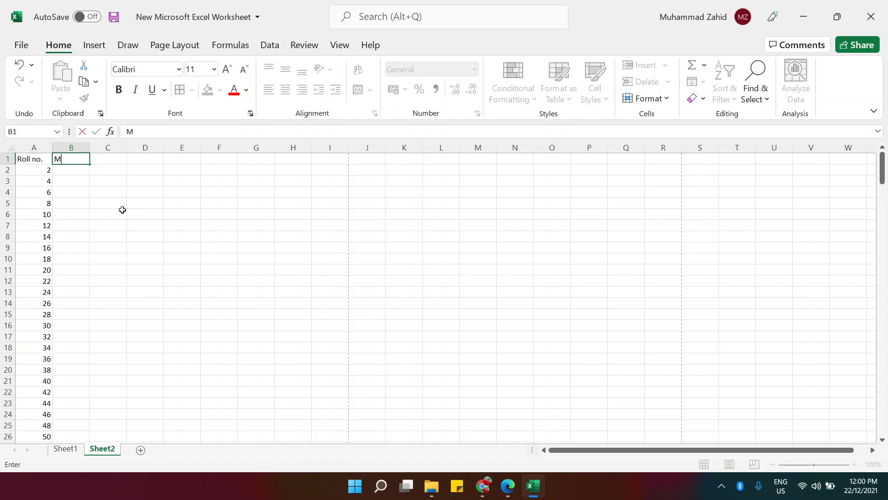
text(id Q1)
key(Tab)
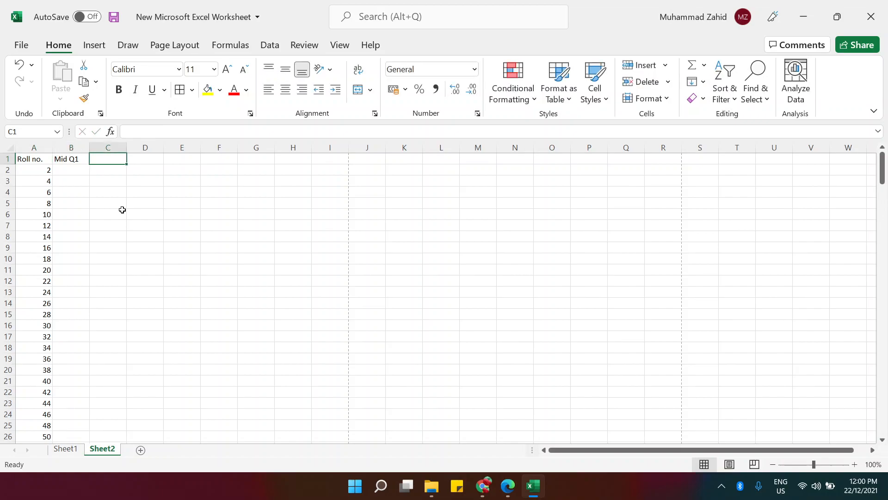
text(Mid Q2)
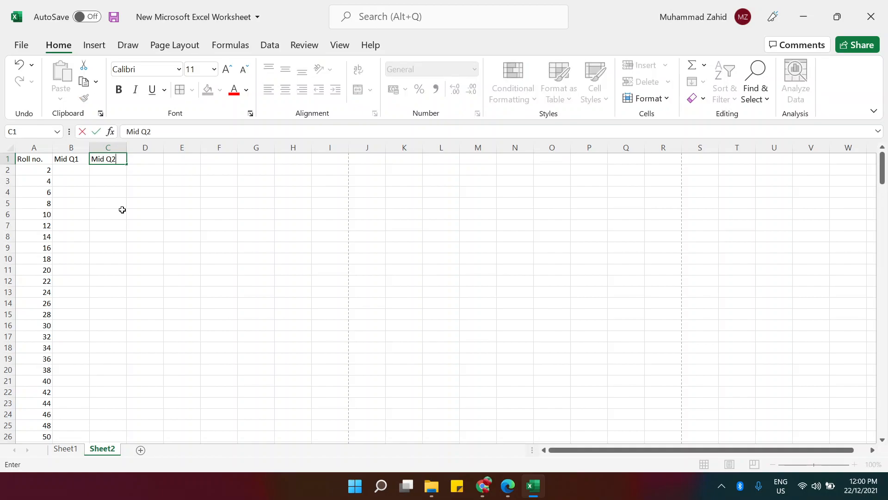
- Enter 2 in B2 and 5 in C2, and select both cells
click(75, 172)
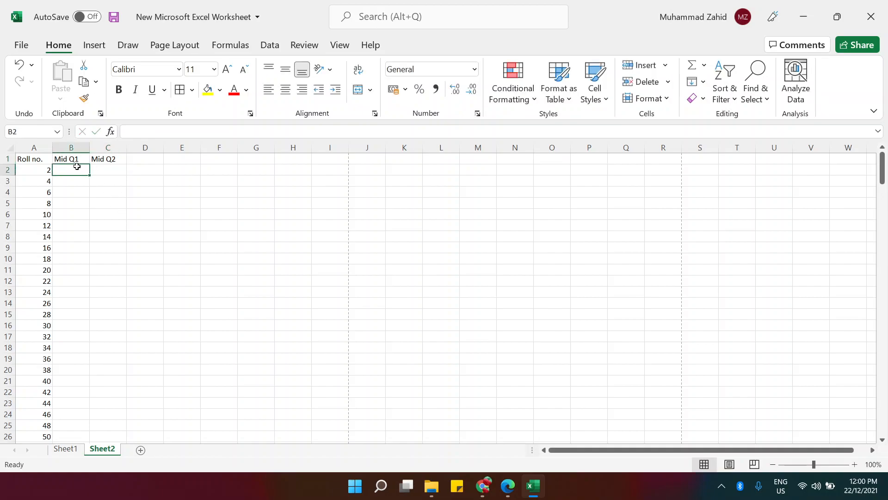
text(2)
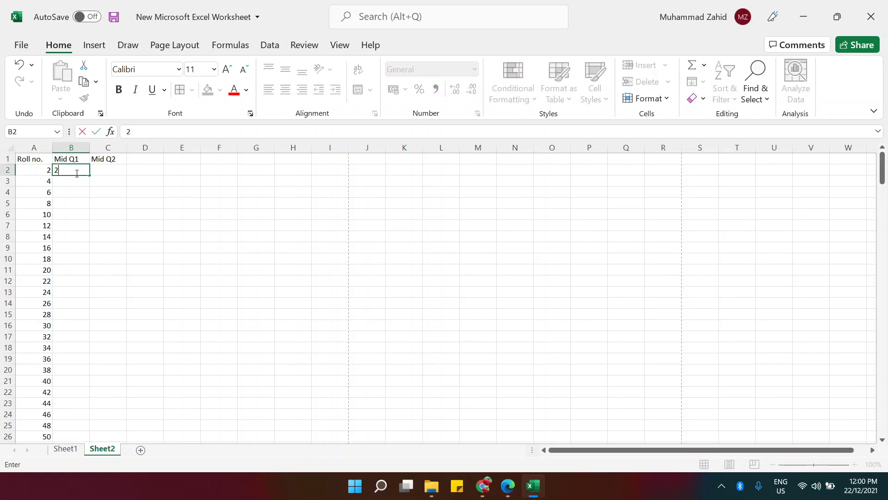
key(Tab)
text(5)
key(Return)
click(76, 175)
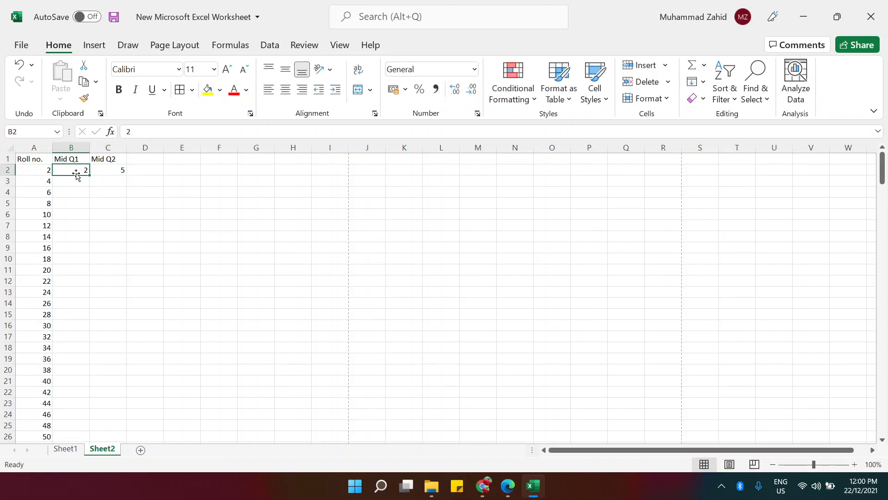
key(shift+Right)
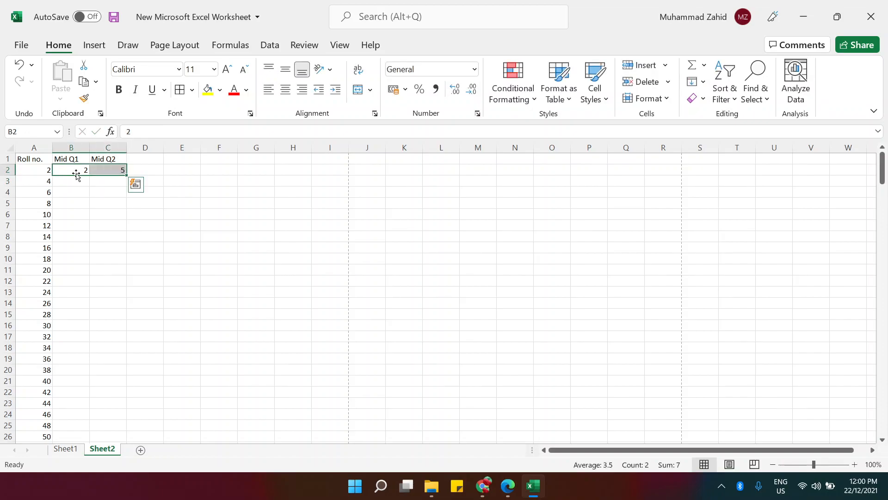
double_click(127, 176)
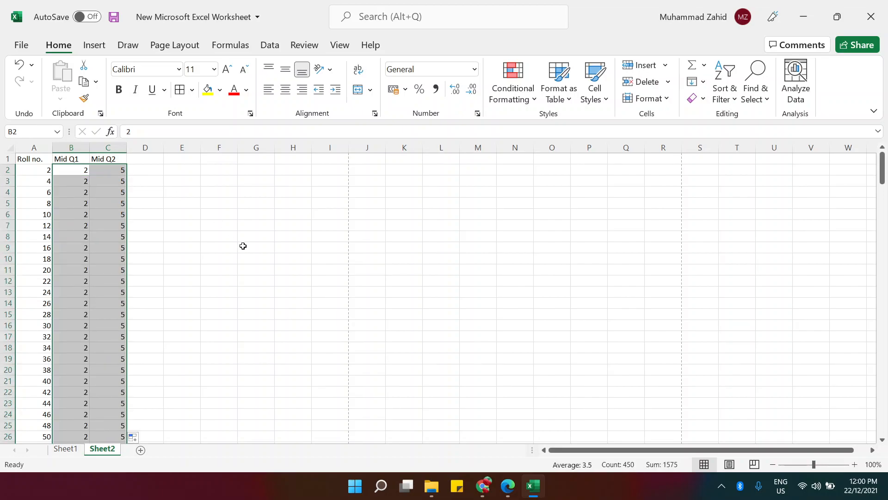
scroll(139, 202, down, 4)
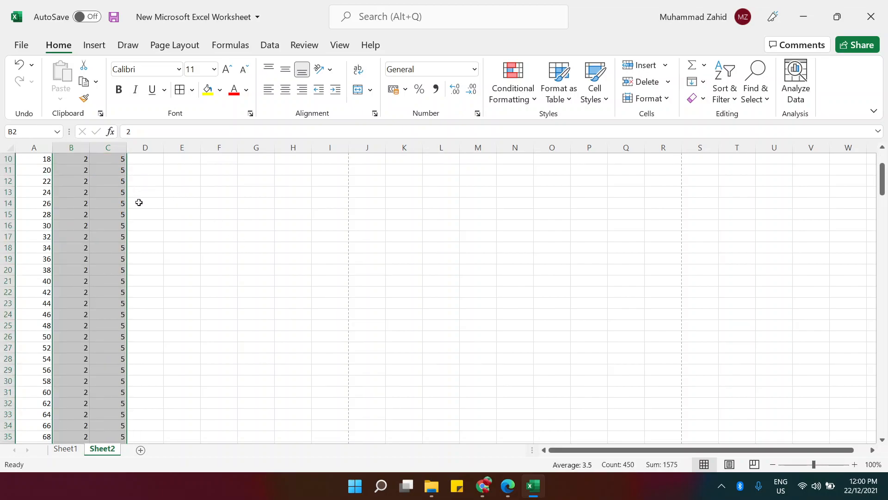
scroll(139, 239, up, 4)
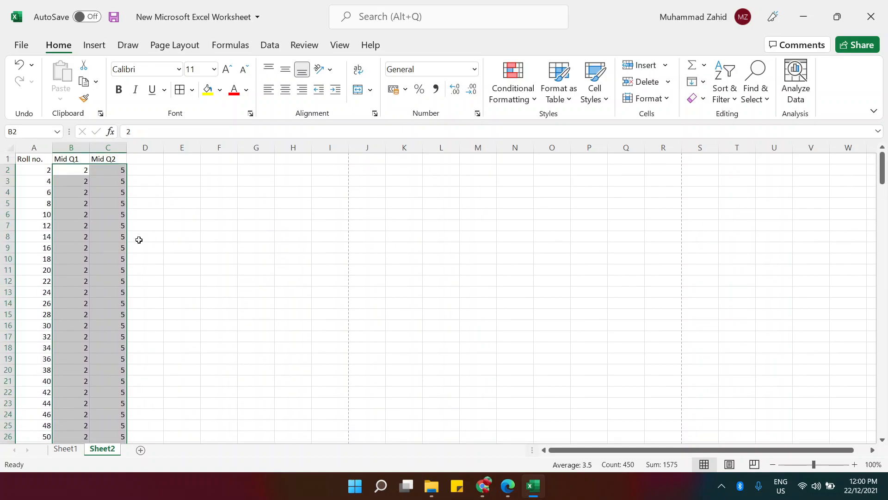
key(ctrl+z)
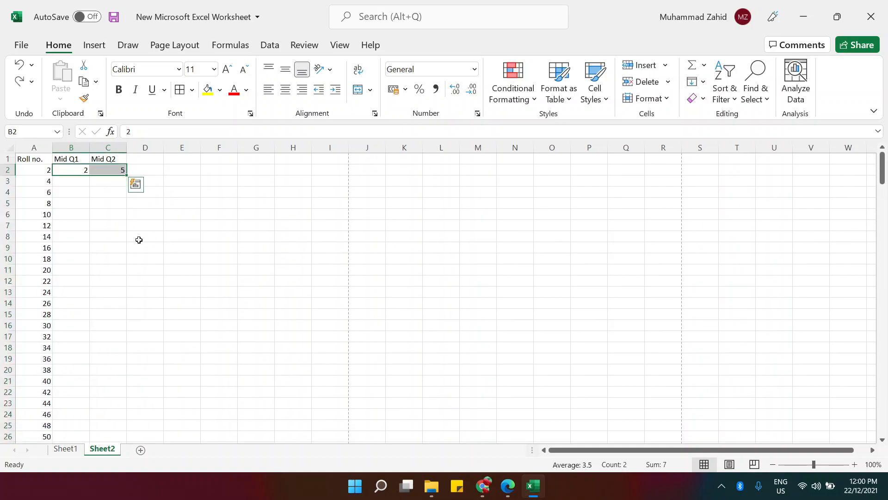
- Fill the values in B2:C2 down to row 226 and check the list through to its end
double_click(126, 176)
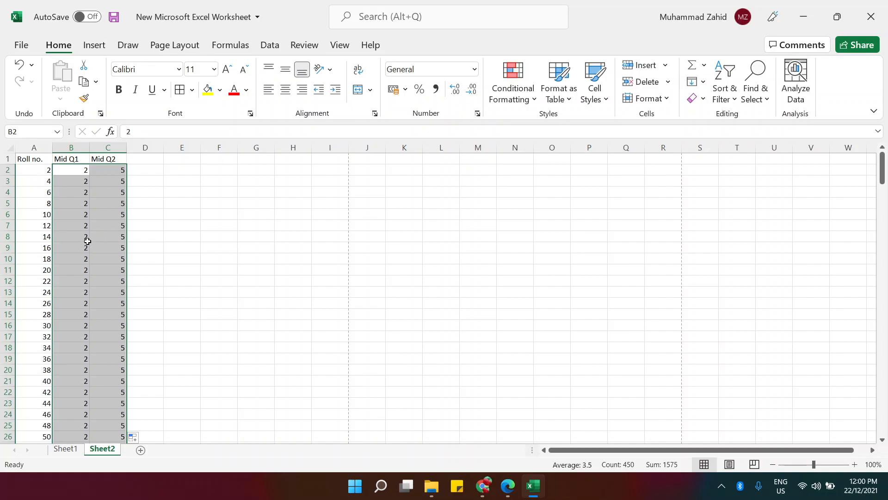
ctrl+scroll(29, 175, up, 1)
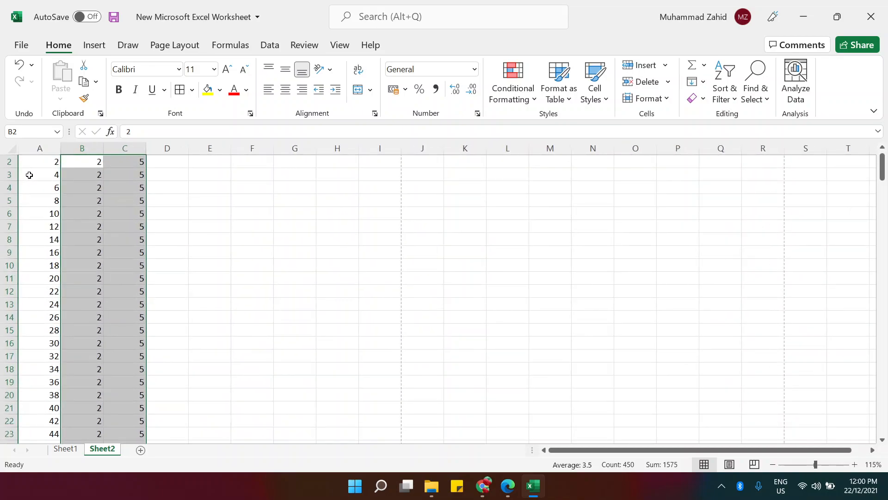
scroll(105, 174, down, 4)
scroll(104, 174, down, 14)
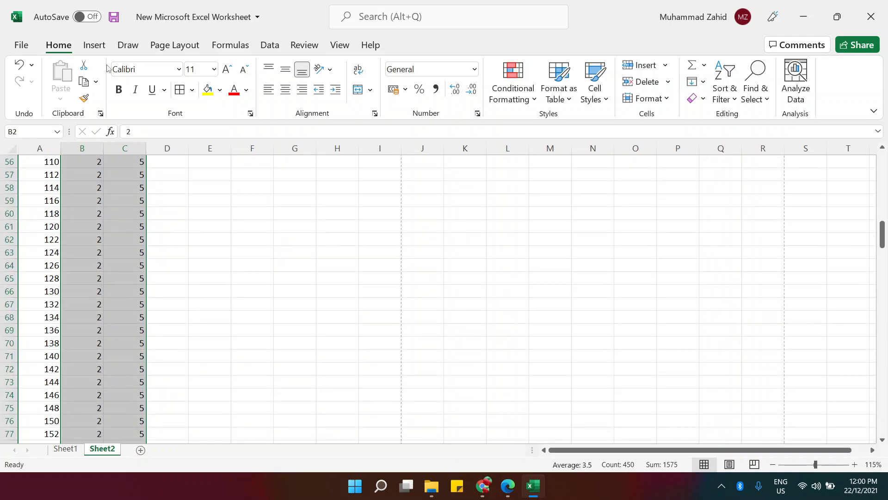
scroll(128, 278, down, 6)
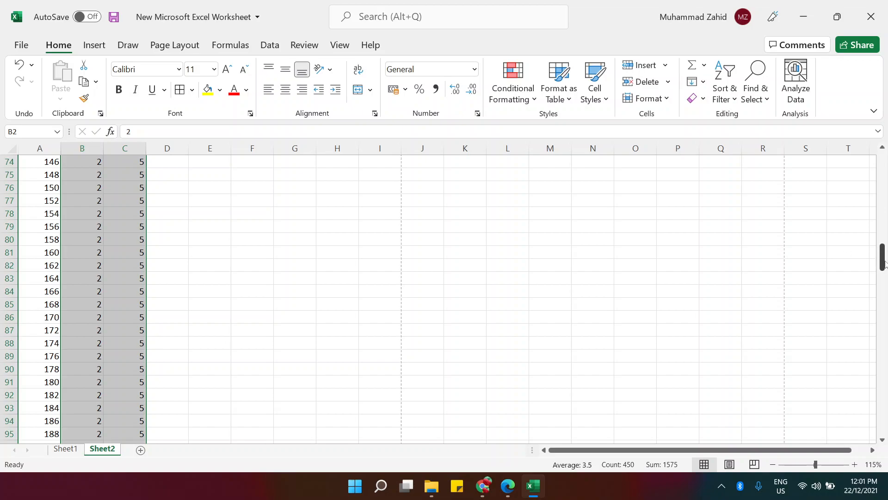
drag(882, 262, 881, 458)
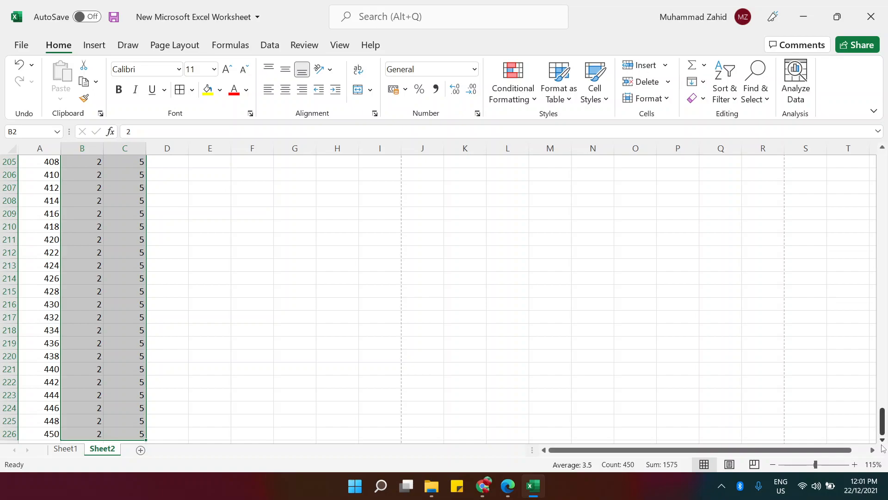
click(883, 441)
click(882, 441)
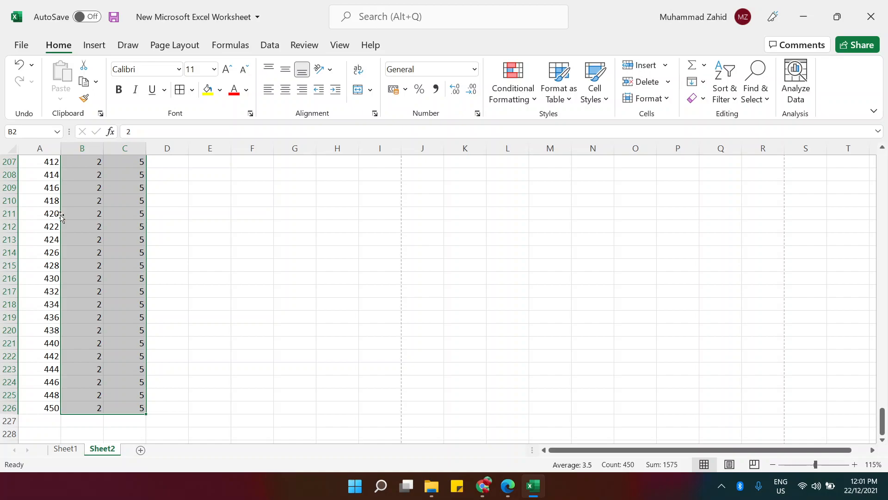
scroll(886, 283, up, 7)
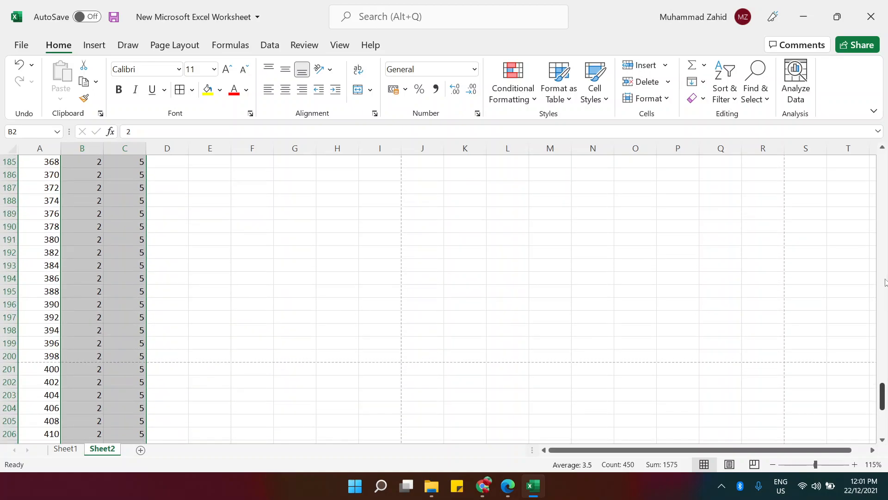
- Clear the roll number in cell A187
click(48, 185)
key(BackSpace)
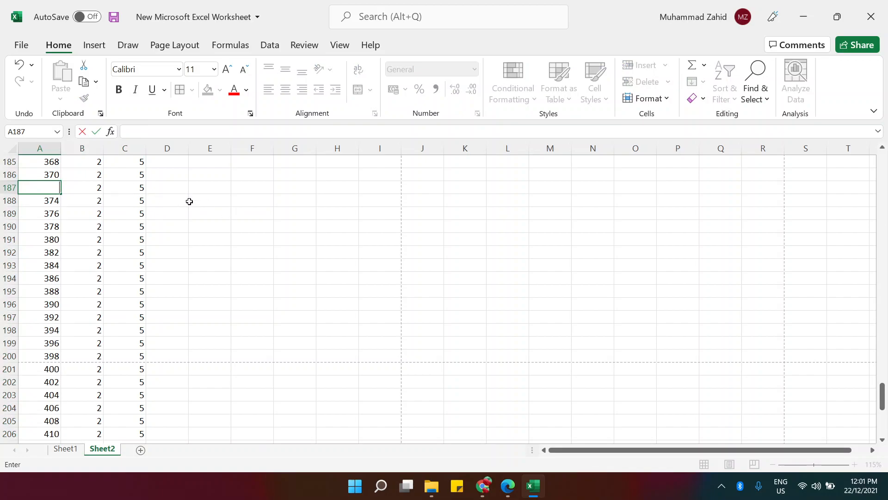
scroll(203, 215, up, 2)
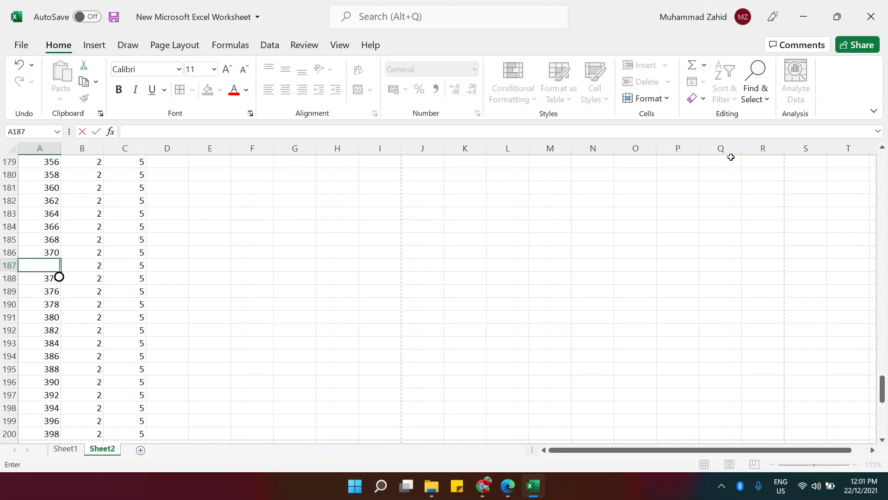
- Enter the formula =V179 in cell U179
double_click(875, 164)
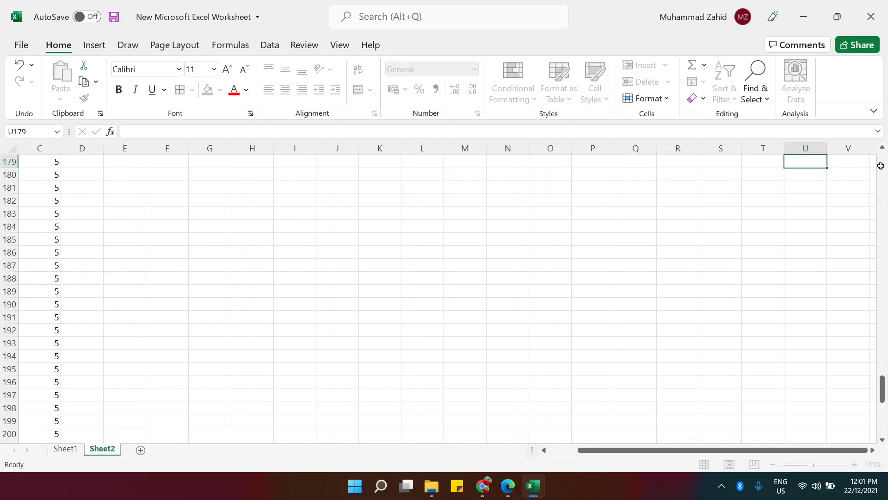
click(882, 170)
click(882, 169)
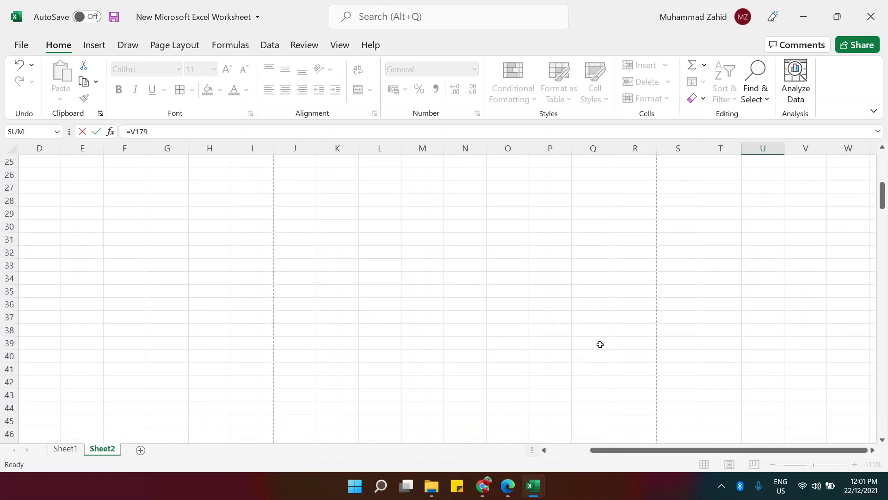
click(575, 449)
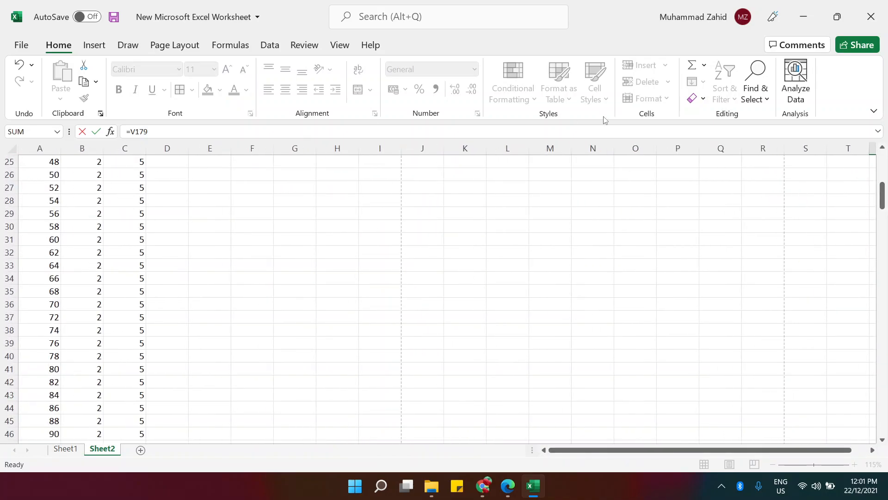
key(ctrl+Up)
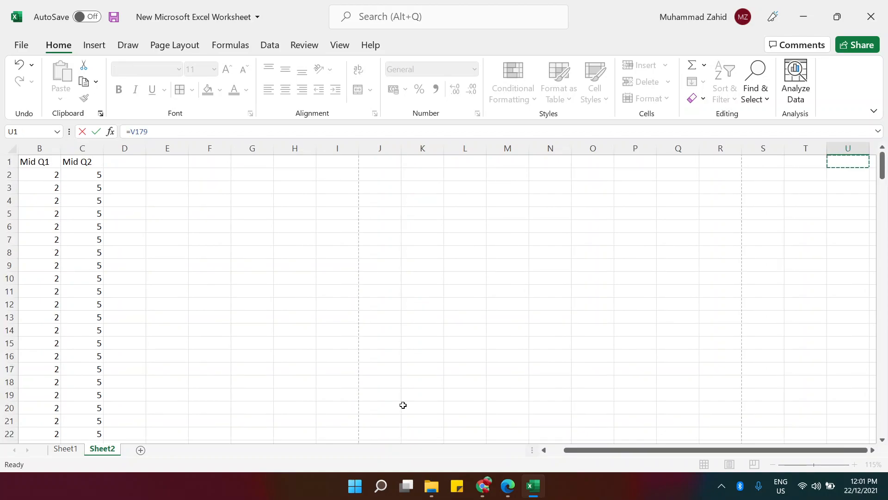
key(Left)
key(Left)
key(Left)
key(Left)
key(Left)
key(Left)
key(Left)
key(Home)
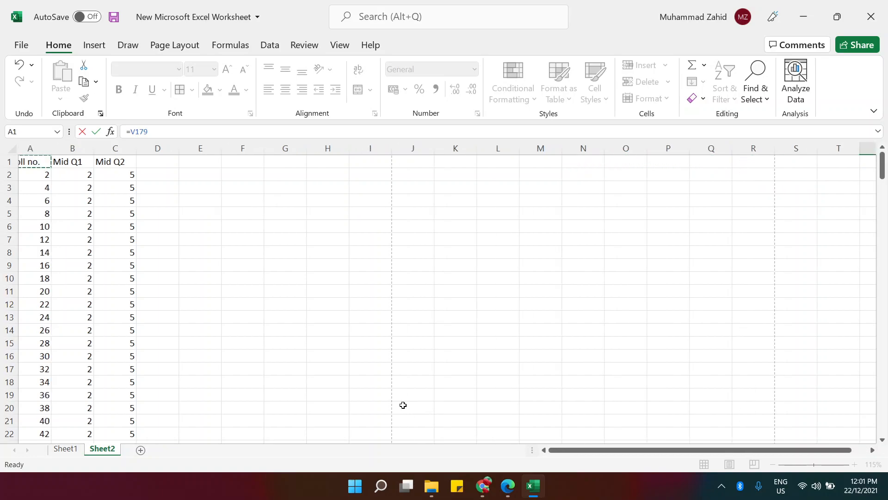
key(Escape)
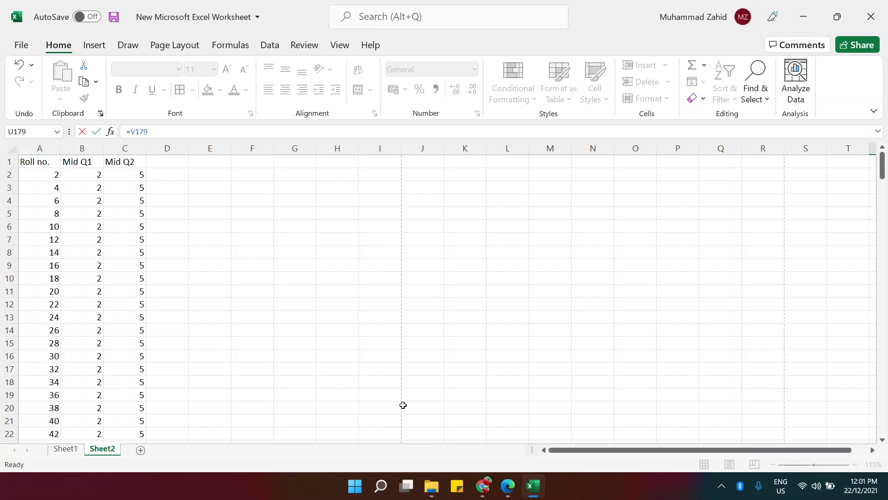
click(213, 127)
click(491, 291)
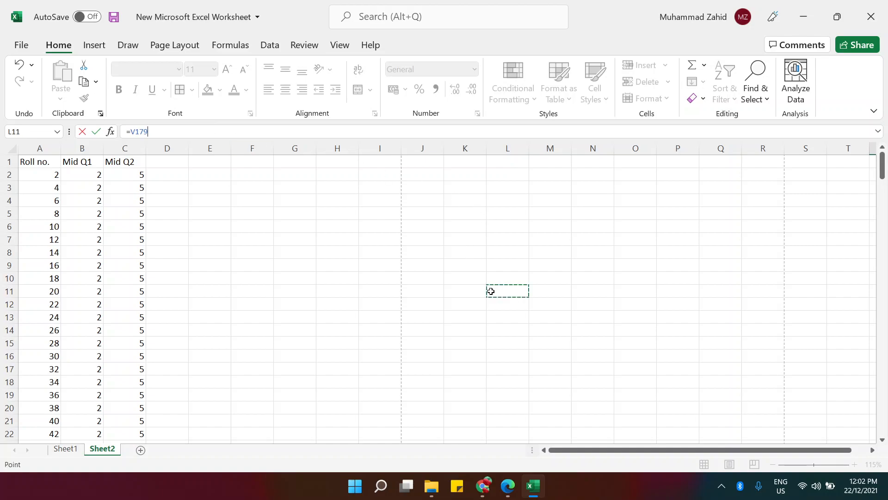
key(Return)
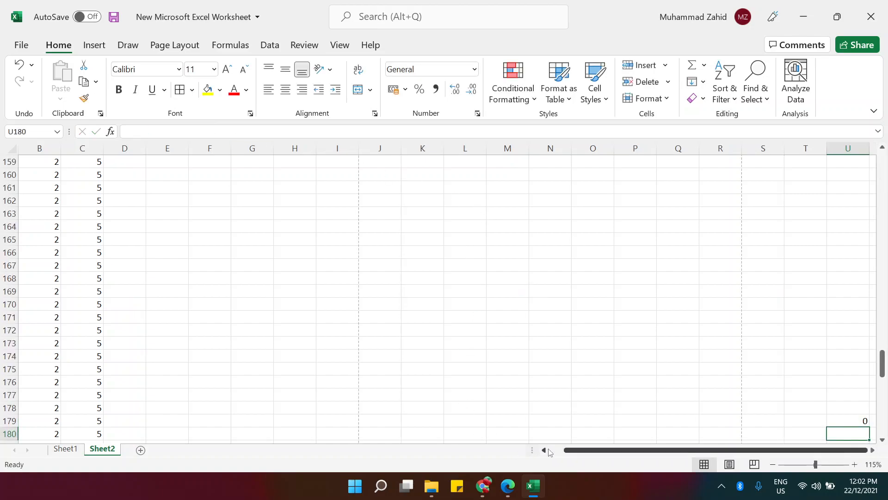
scroll(470, 458, down, 1)
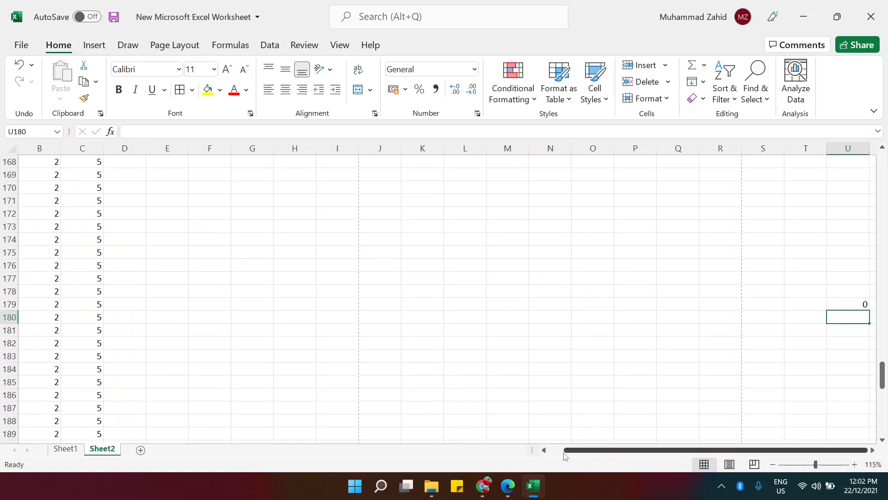
scroll(565, 454, left, 1)
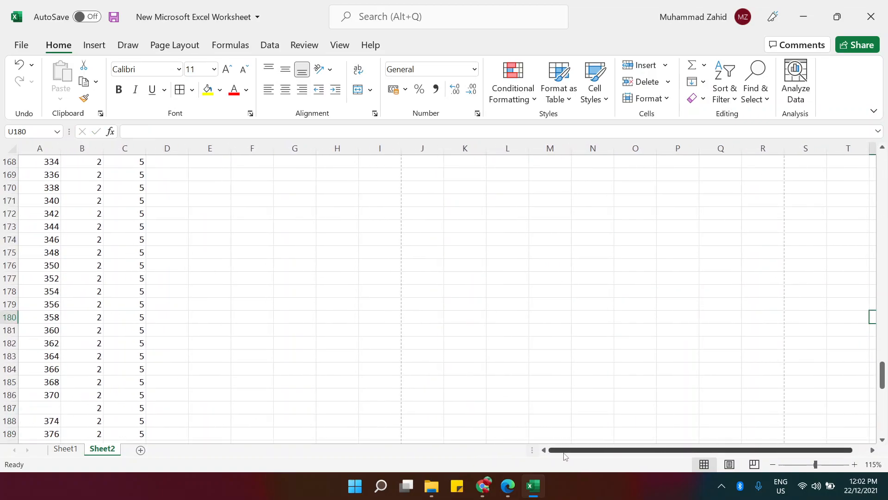
- Clear the marks in B3:C226, leaving only the first marks row below the headings
click(97, 165)
key(Up)
key(Up)
key(Up)
key(Up)
key(Up)
key(Up)
key(Up)
key(Up)
key(Up)
key(Up)
key(Up)
key(Up)
key(Up)
key(Up)
key(Up)
key(Up)
key(Up)
key(Up)
key(Up)
key(Up)
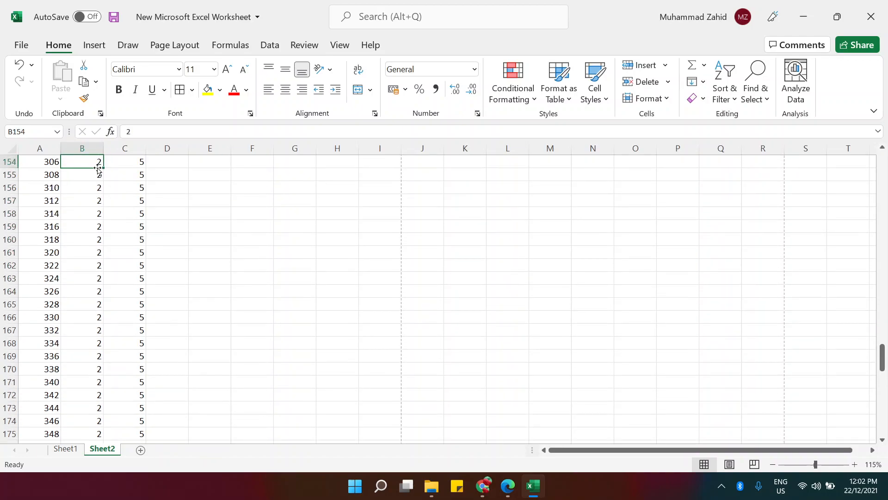
key(ctrl+Up)
key(Down)
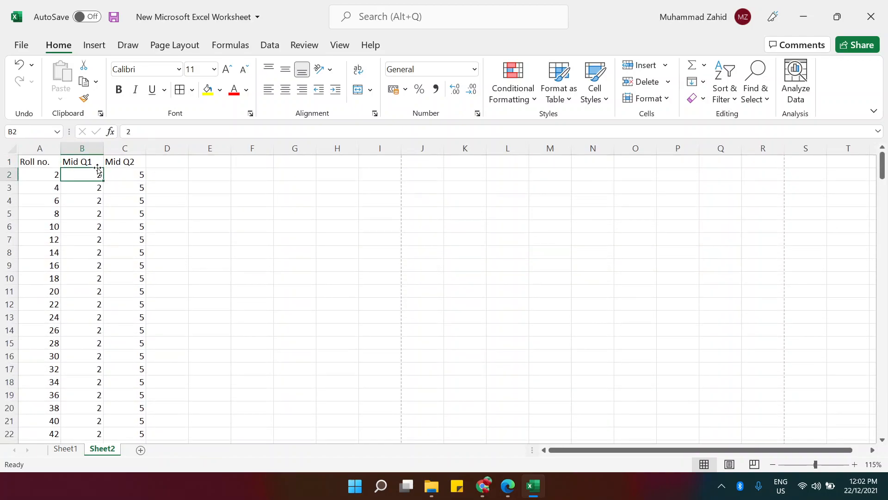
key(Right)
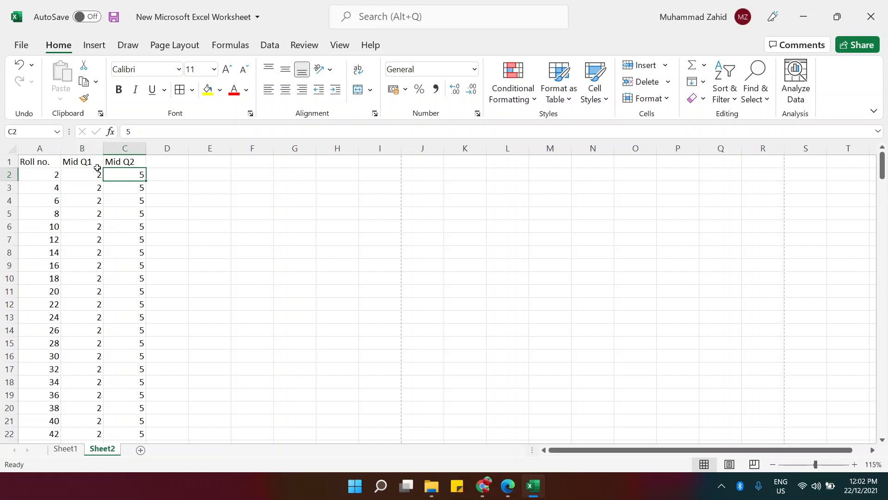
key(Left)
key(Down)
key(shift+Right)
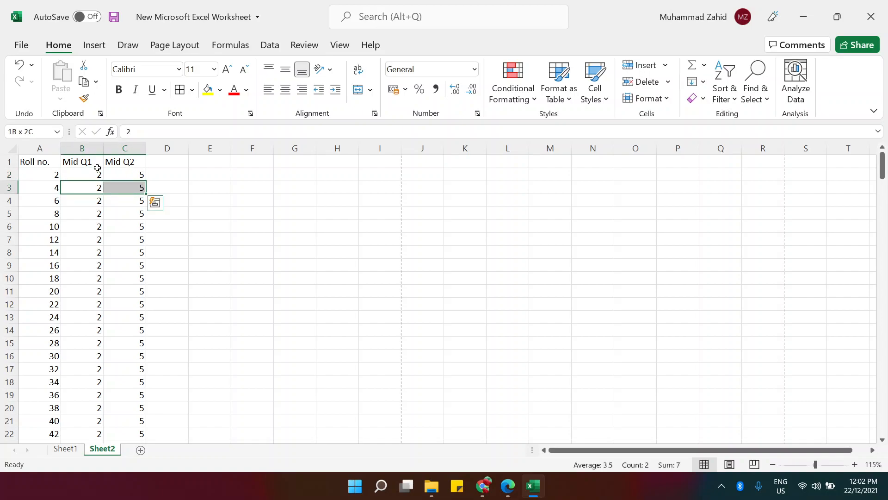
key(ctrl+shift+Down)
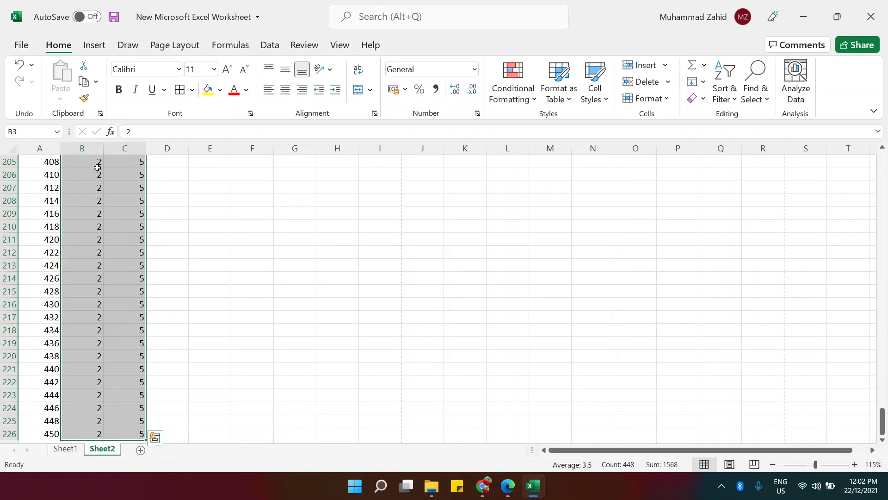
key(ctrl+BackSpace)
click(176, 199)
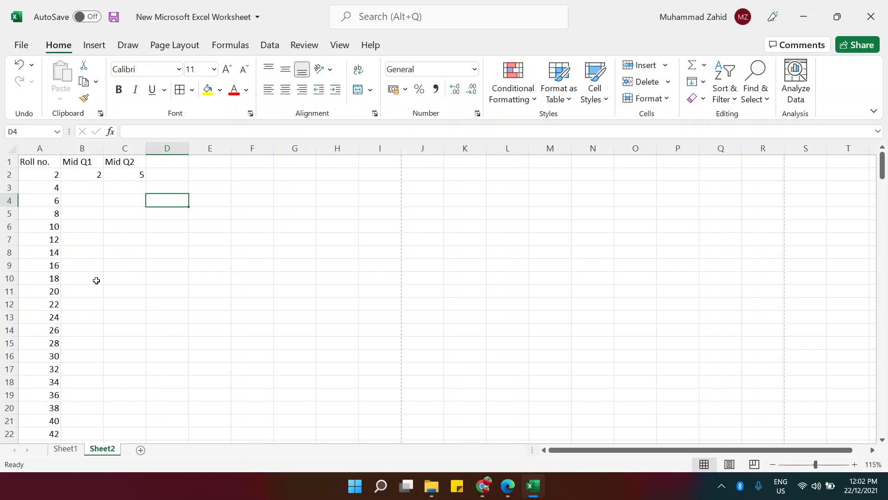
- Check the roll numbers in column A around the blank cell A187
click(35, 292)
key(ctrl+Down)
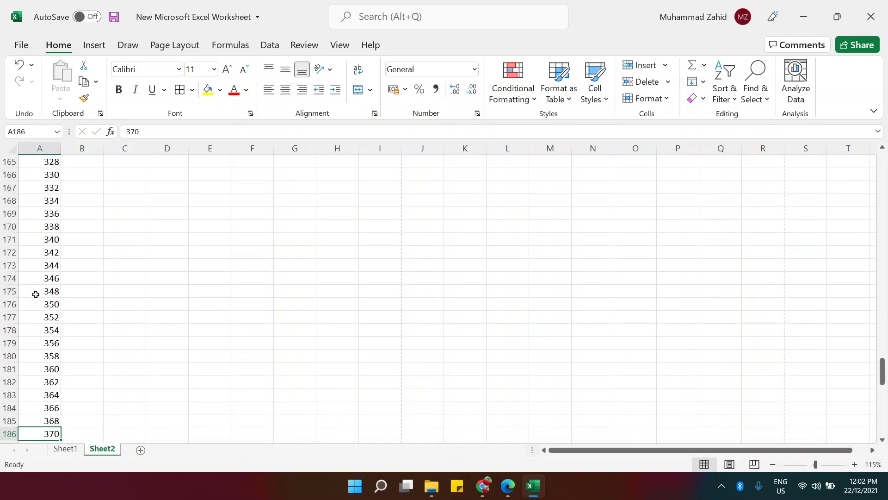
key(Down)
key(Down)
key(Down)
key(Up)
key(Up)
key(Down)
key(Up)
key(Up)
key(Up)
key(Up)
key(Up)
key(Up)
key(Up)
key(ctrl+Home)
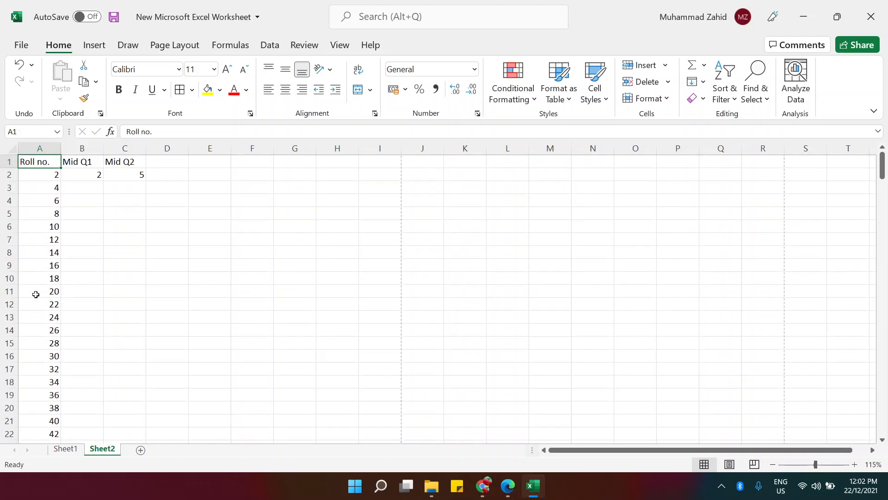
- Auto-fill the marks in B2:C2 down alongside the roll numbers
key(Right)
key(Right)
key(Down)
key(Left)
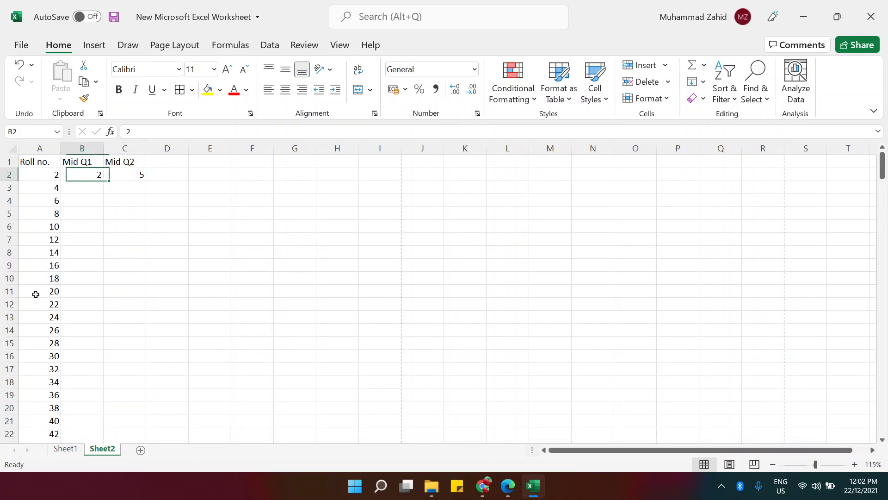
key(shift+Right)
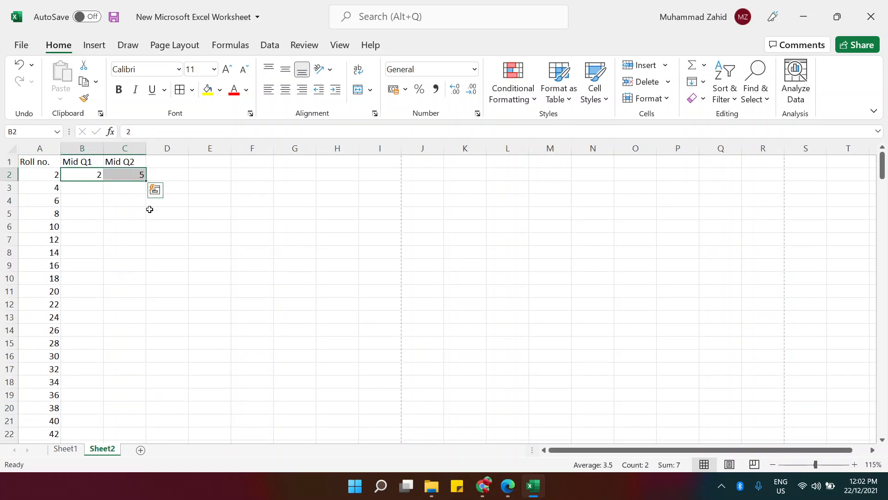
double_click(144, 181)
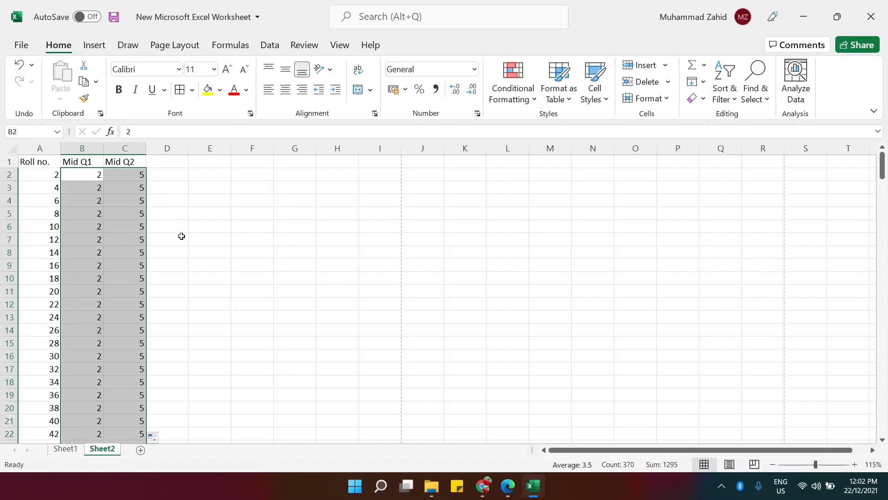
- Examine where the filled marks end in relation to the blank roll number in A187
key(ctrl+Down)
key(Down)
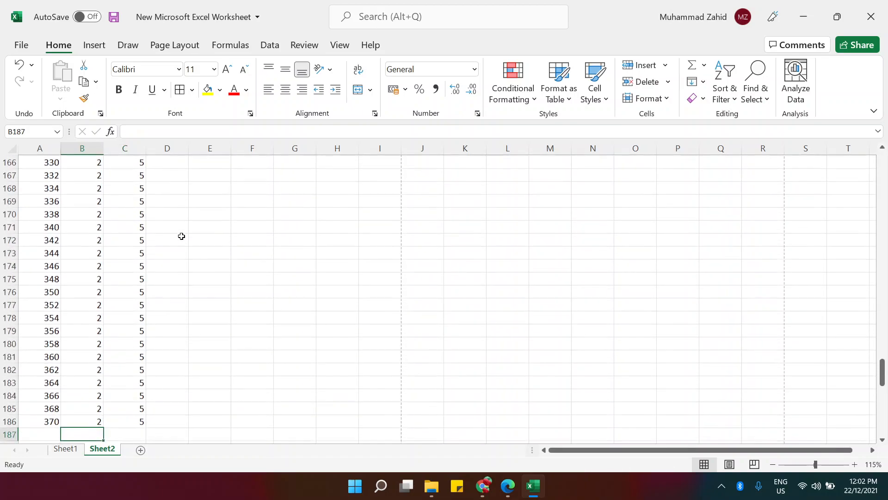
key(Down)
key(Down)
key(Down)
key(Down)
key(Down)
key(Down)
key(Down)
key(Down)
key(Down)
key(Down)
key(Down)
key(Down)
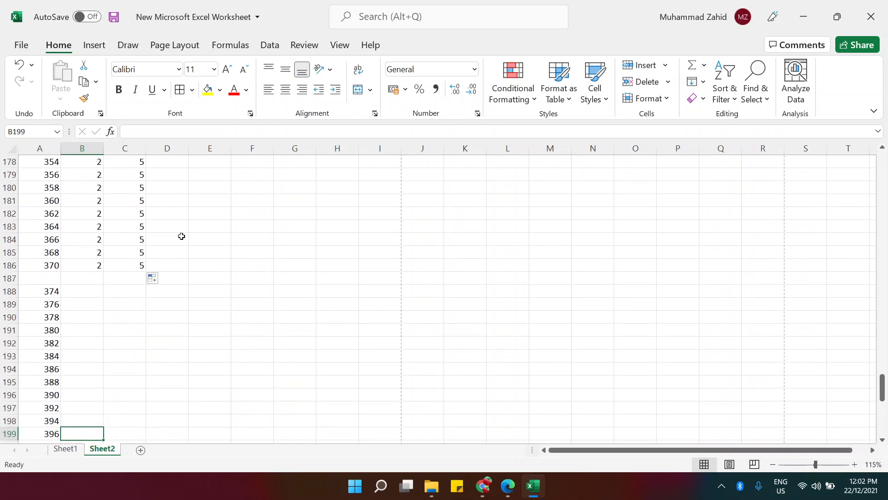
click(44, 279)
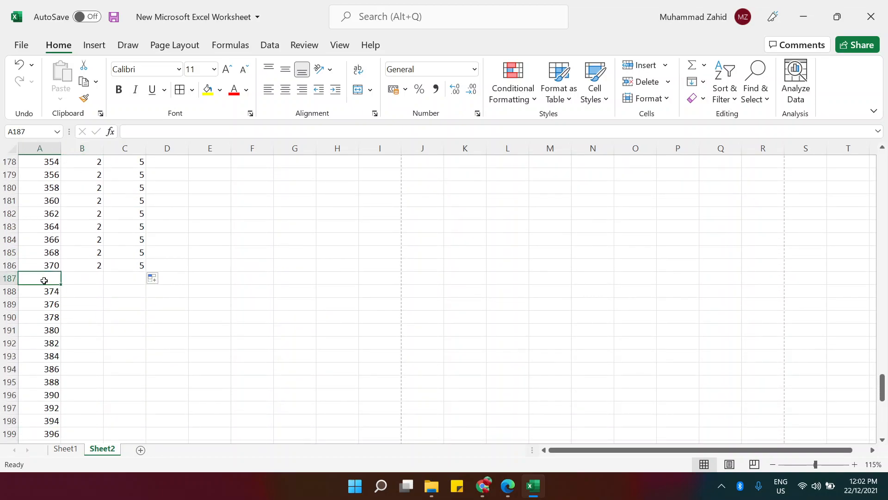
- Extend the marks in B186:C186 down past the gap to row 226
click(97, 265)
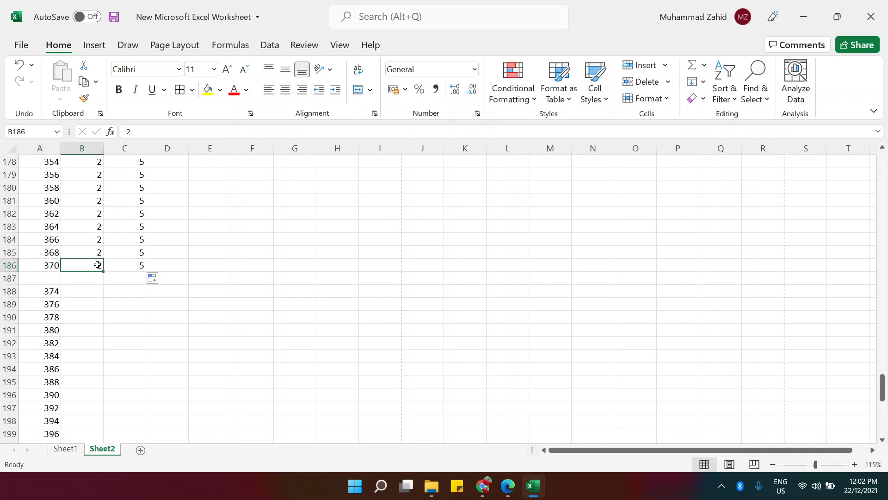
key(shift+Right)
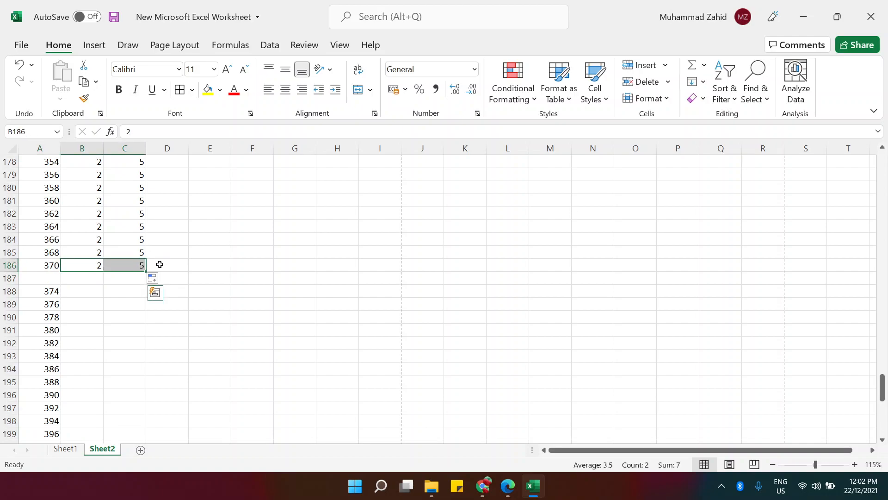
drag(146, 271, 142, 373)
- Review the refilled marks columns and check the list in print preview
scroll(250, 326, up, 11)
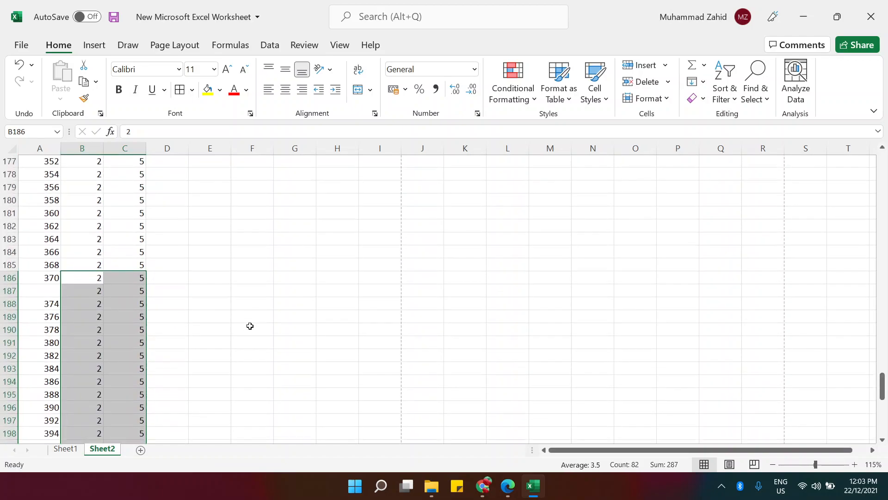
scroll(249, 326, up, 6)
scroll(250, 326, up, 8)
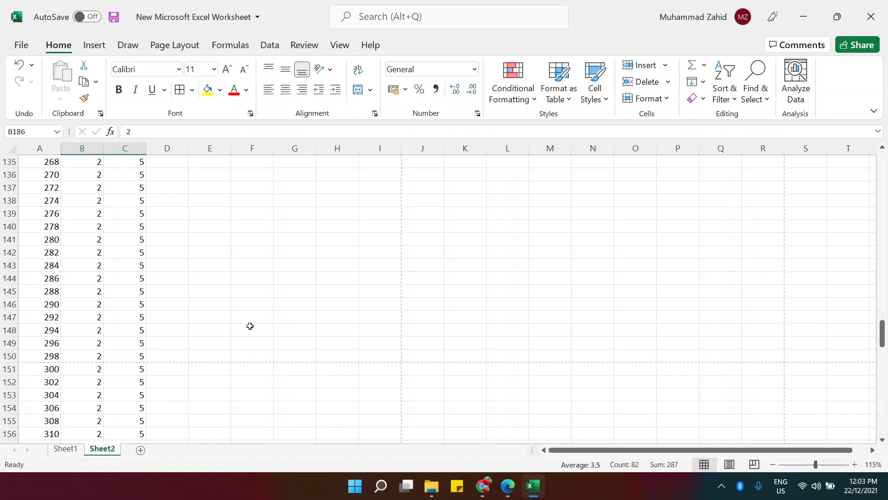
key(ctrl+p)
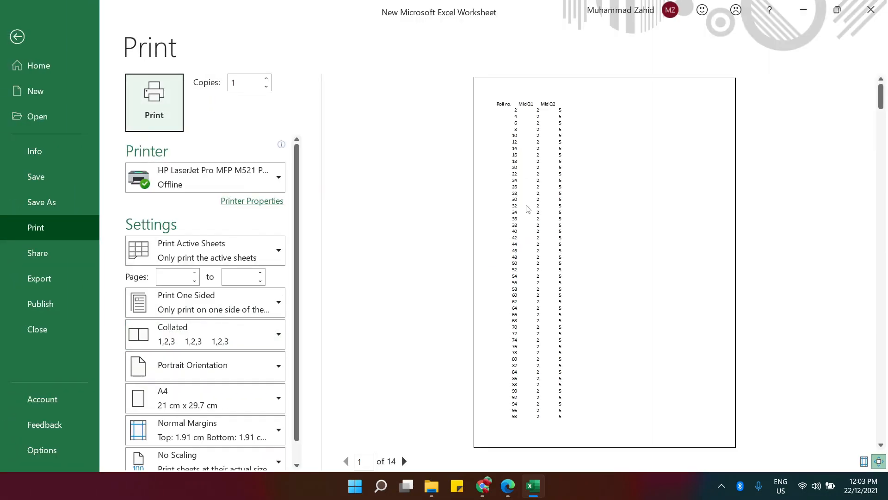
click(28, 47)
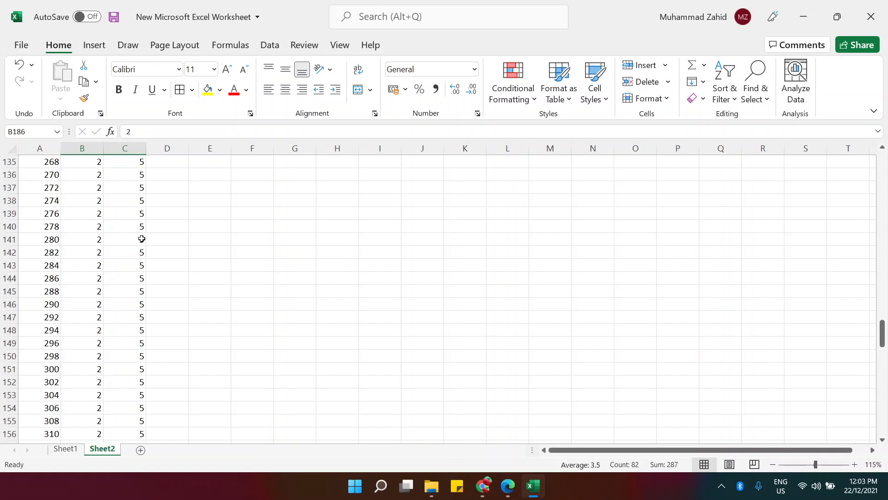
- Apply all borders to the whole list in A1:C226, including the headings
click(59, 199)
key(ctrl+Home)
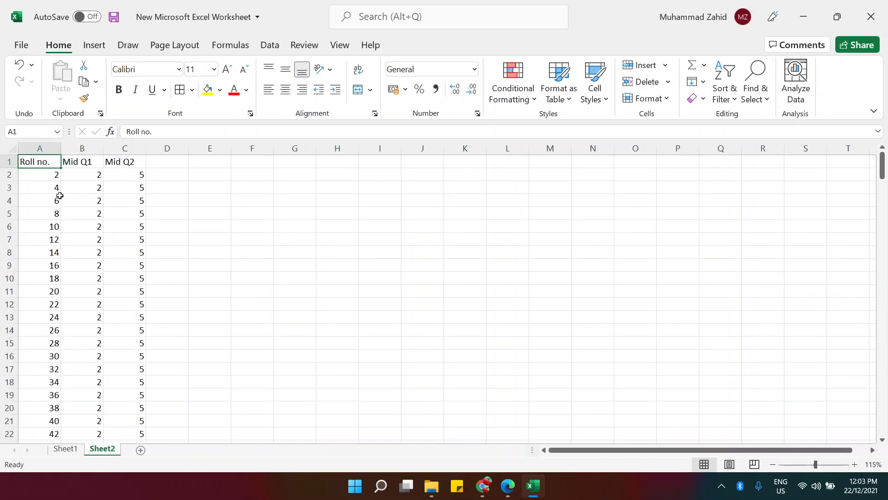
key(ctrl+shift+Right)
key(ctrl+shift+Down)
key(ctrl+shift+Down)
key(ctrl+shift+Down)
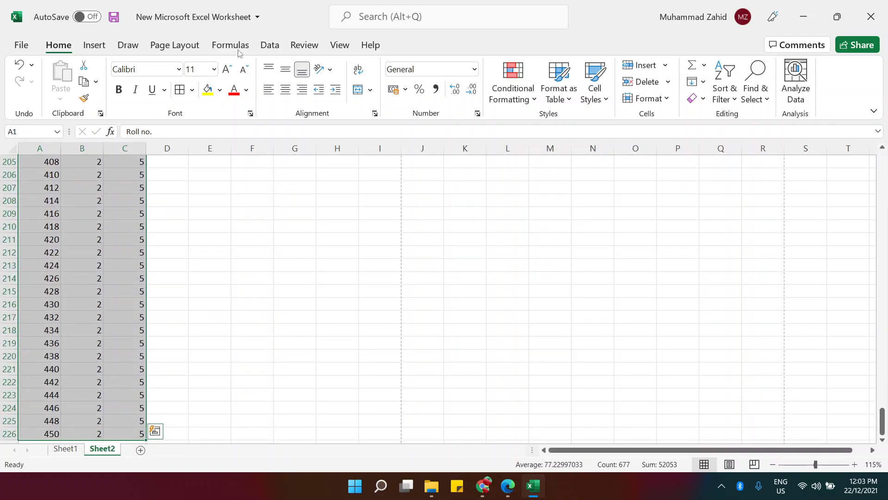
click(178, 96)
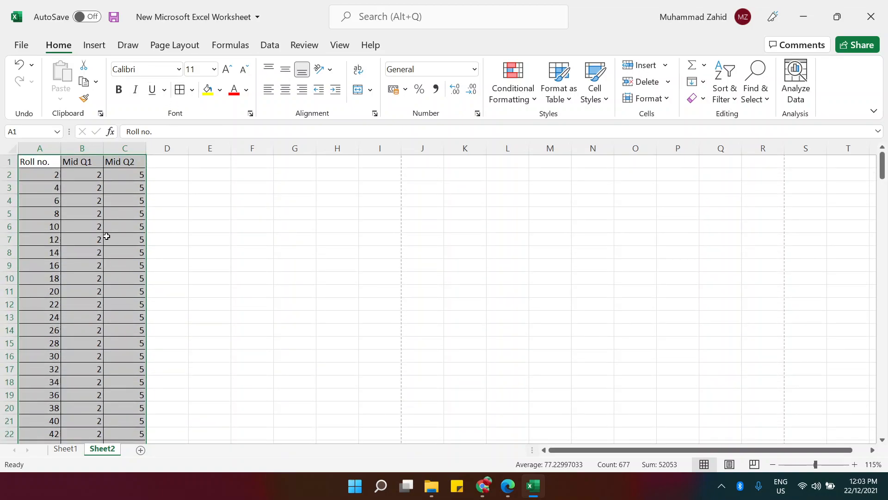
click(73, 237)
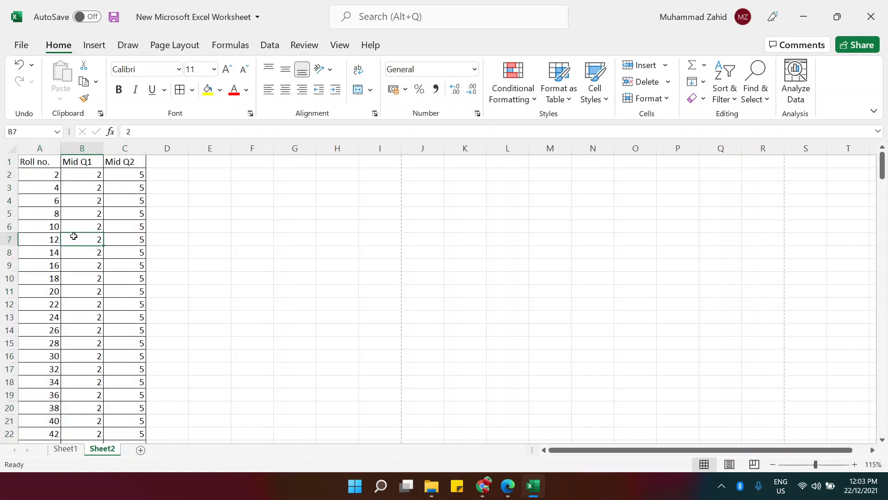
- Compare the top rows of pages 1 and 2 in print preview and return to the sheet
key(ctrl+p)
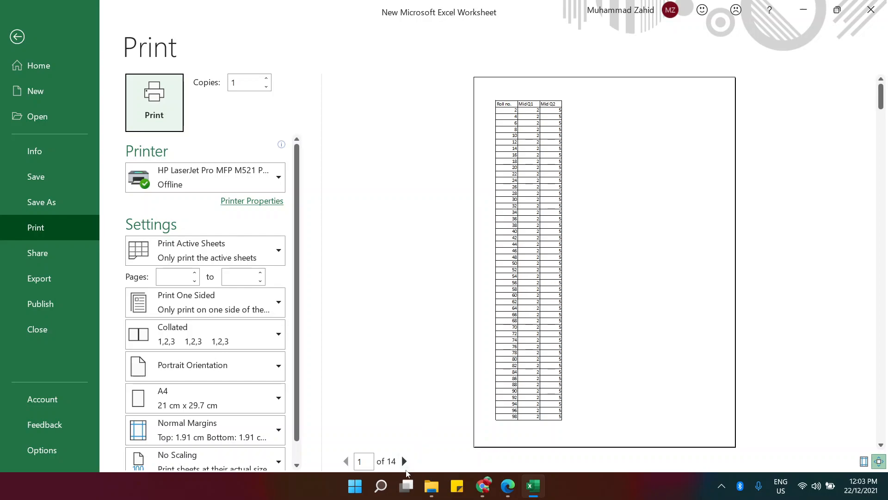
click(404, 461)
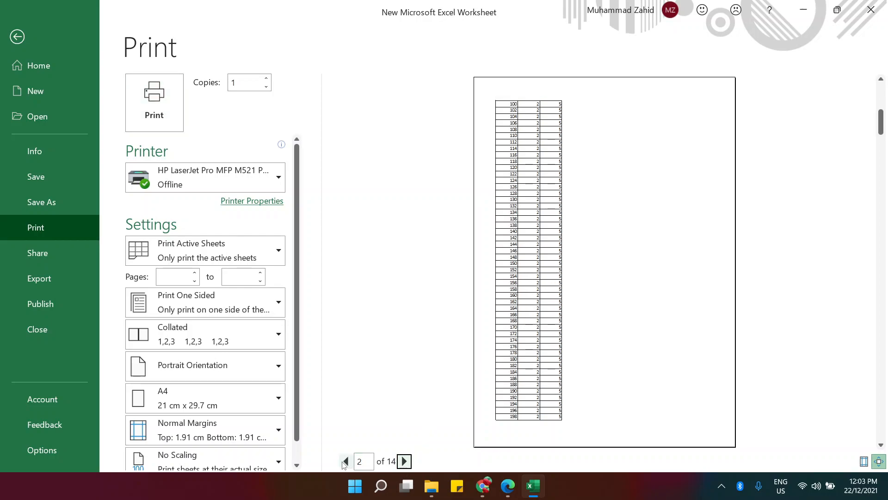
click(345, 461)
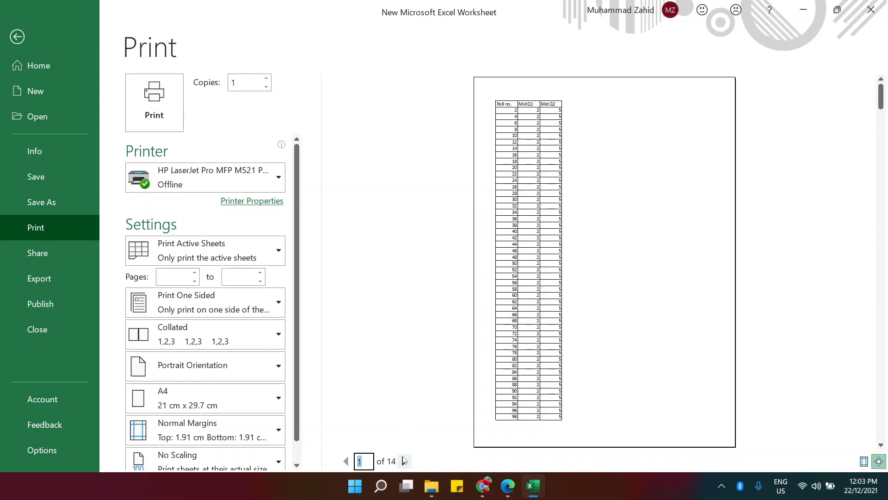
click(405, 461)
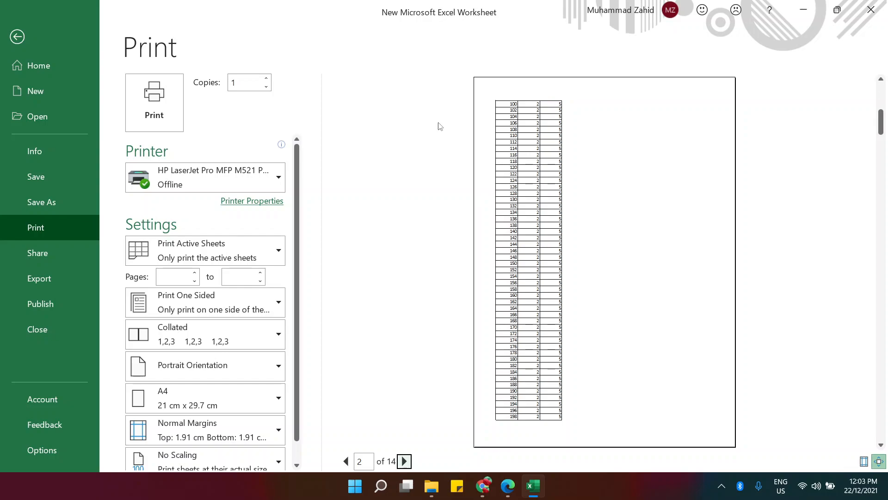
click(17, 37)
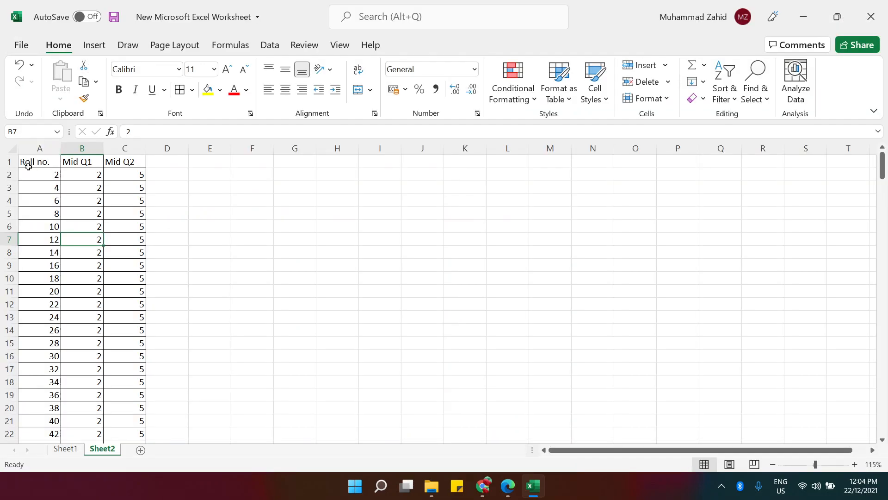
- Set row 1 ($1:$1) to repeat at the top of every printed page and open the print preview
click(188, 42)
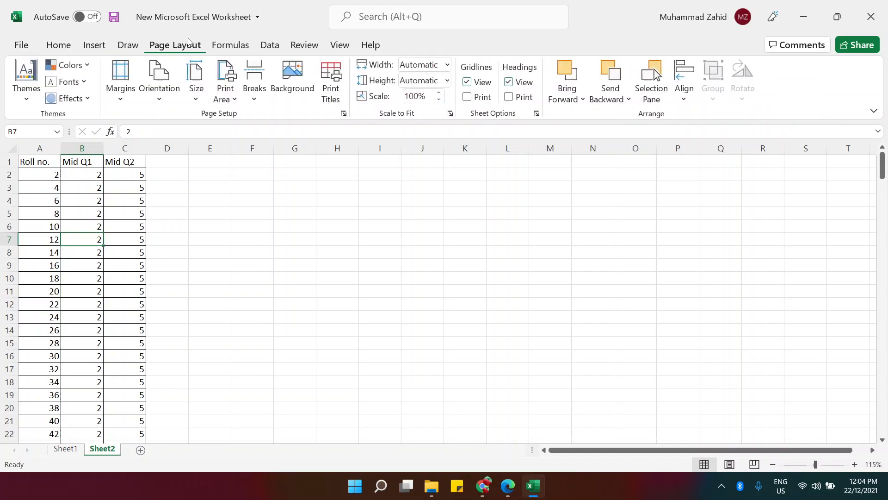
click(331, 82)
click(438, 157)
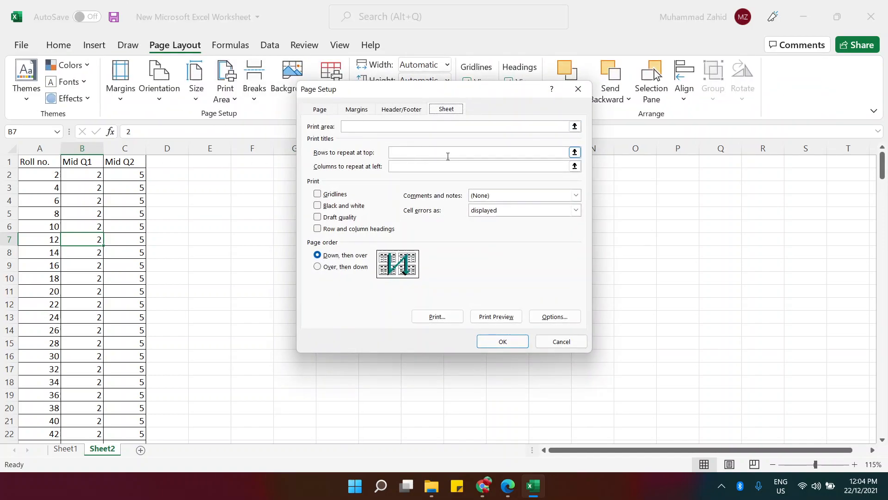
click(575, 152)
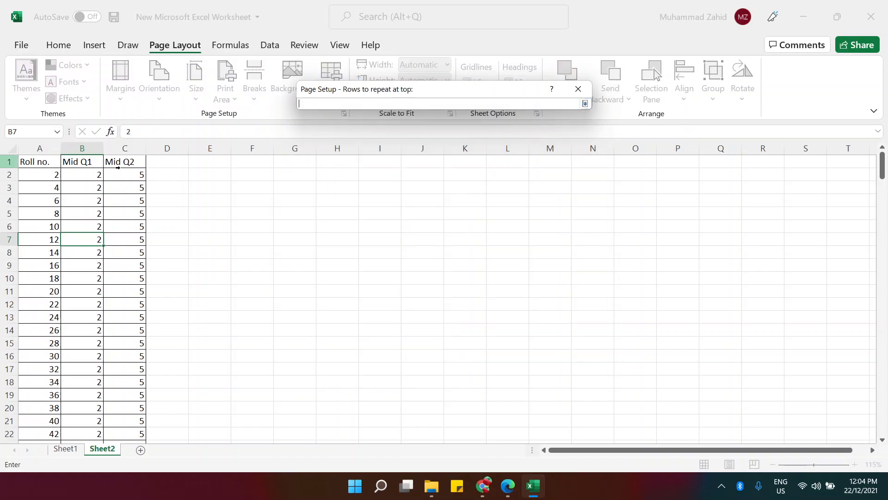
click(6, 161)
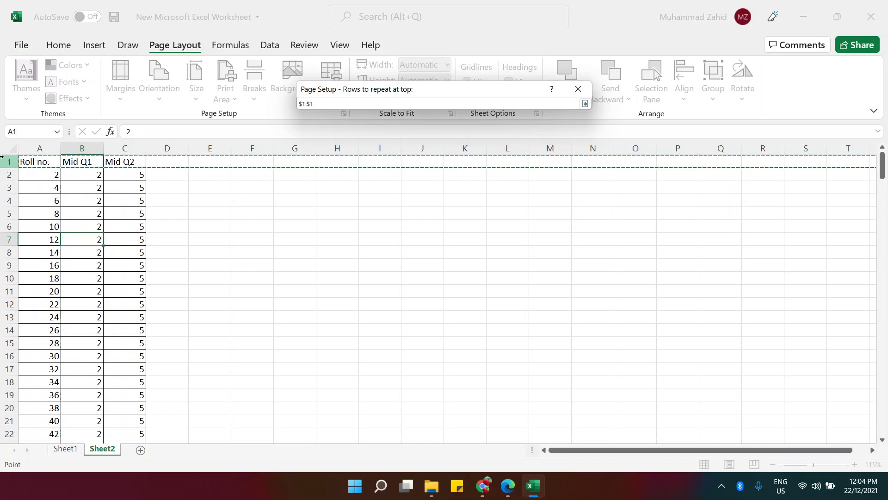
click(586, 104)
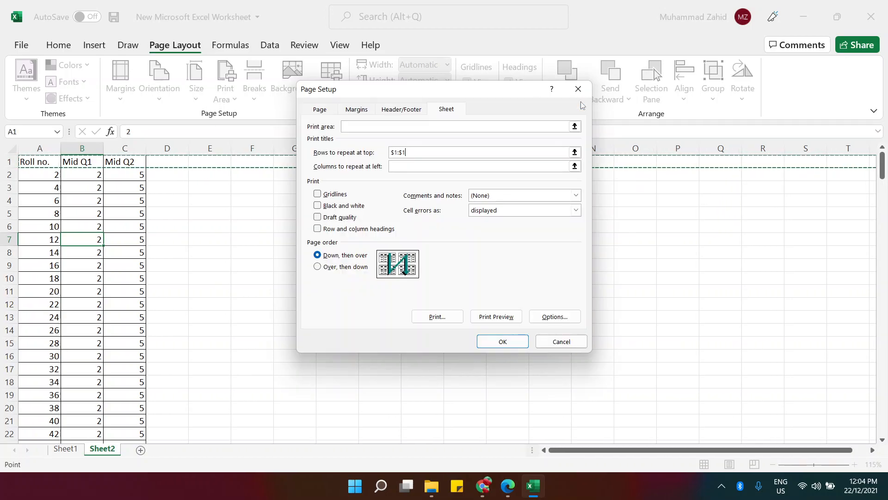
click(498, 316)
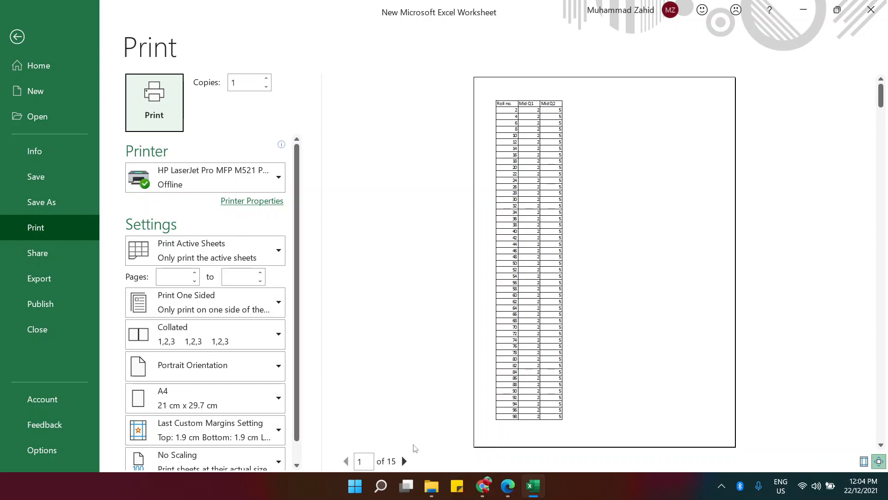
- Page through the print preview from page 1 to page 6 and return to the sheet
click(405, 462)
click(404, 461)
click(404, 461)
click(405, 462)
click(405, 462)
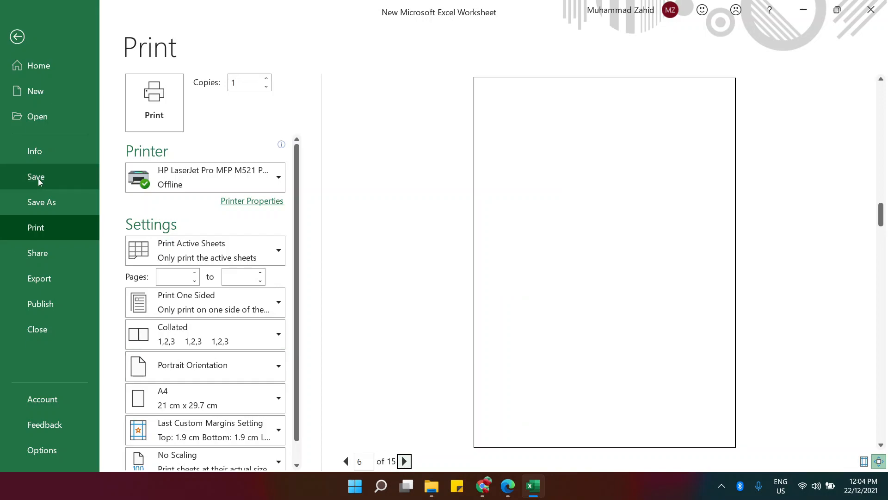
click(17, 37)
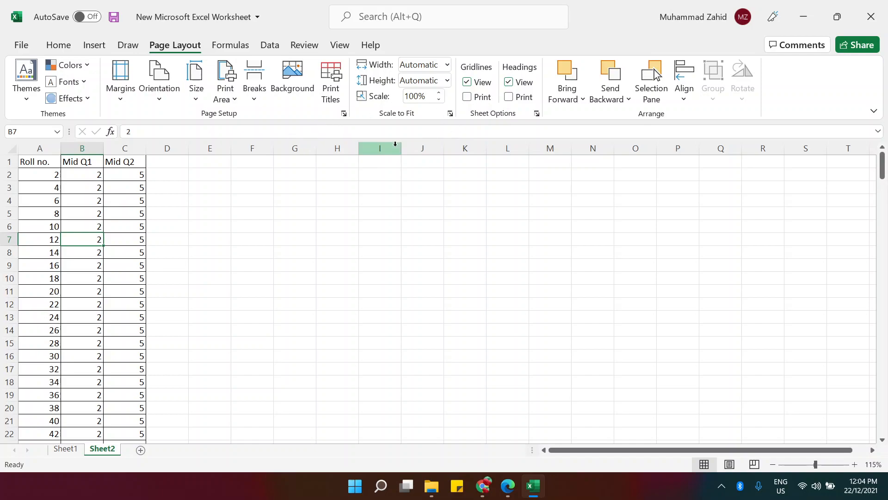
- Hide the worksheet gridlines and show them again
click(468, 84)
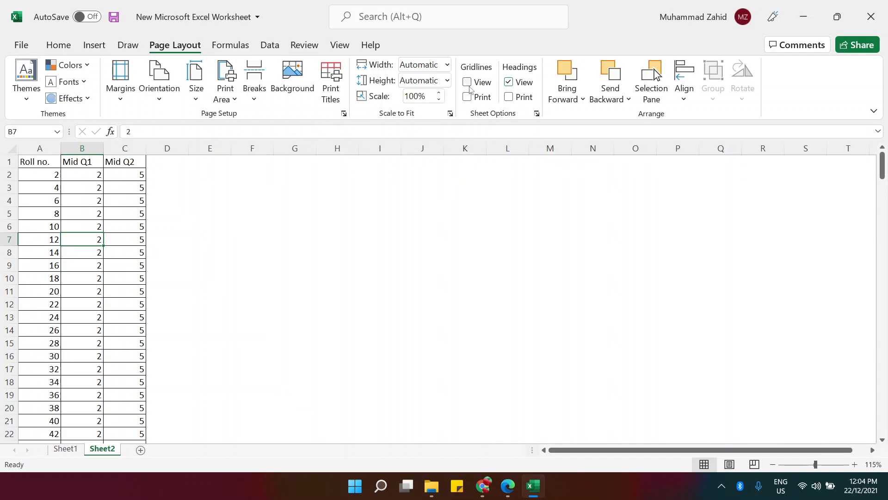
click(468, 84)
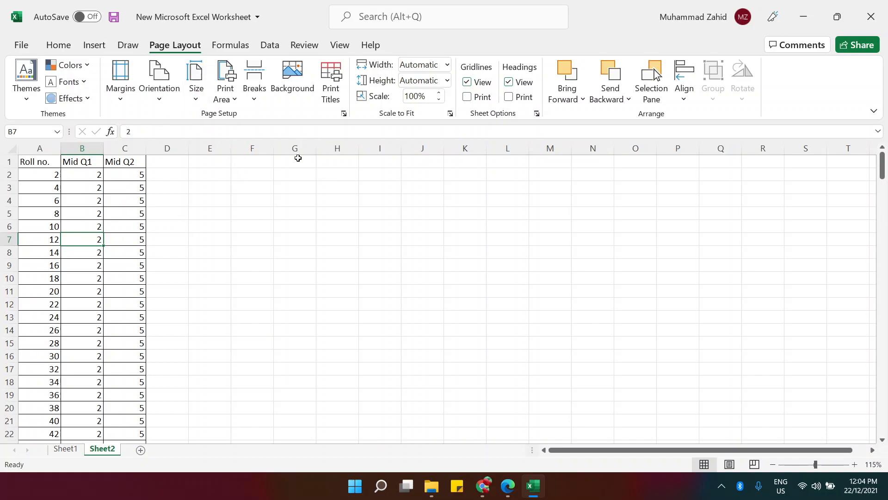
click(223, 47)
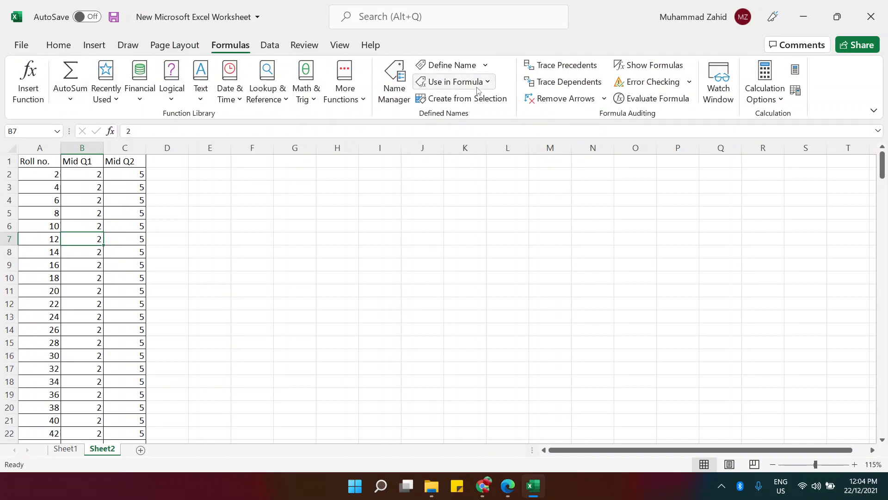
click(277, 50)
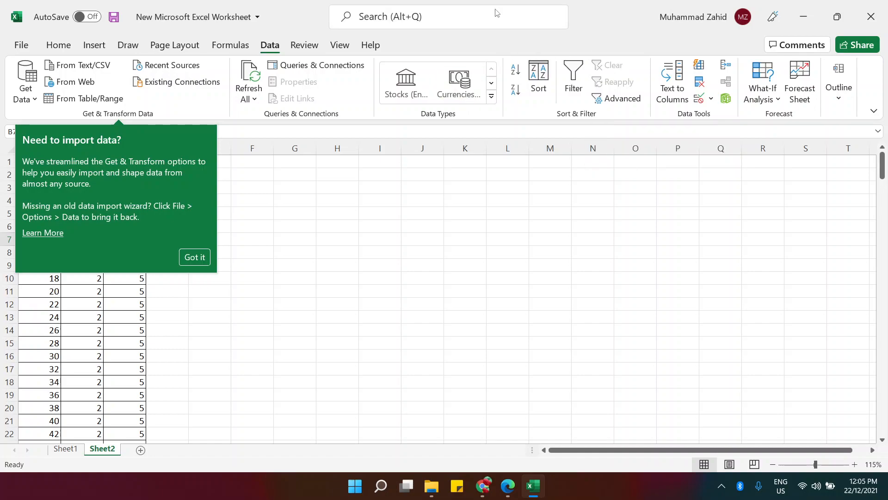
click(201, 260)
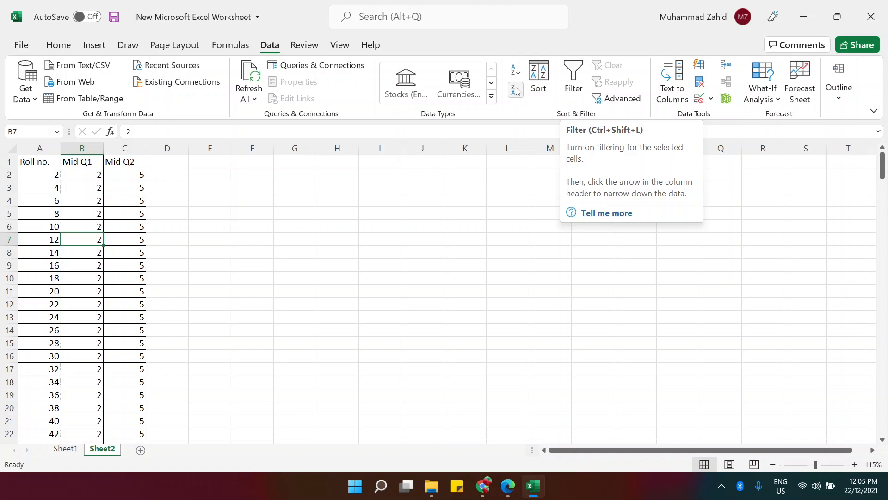
click(300, 43)
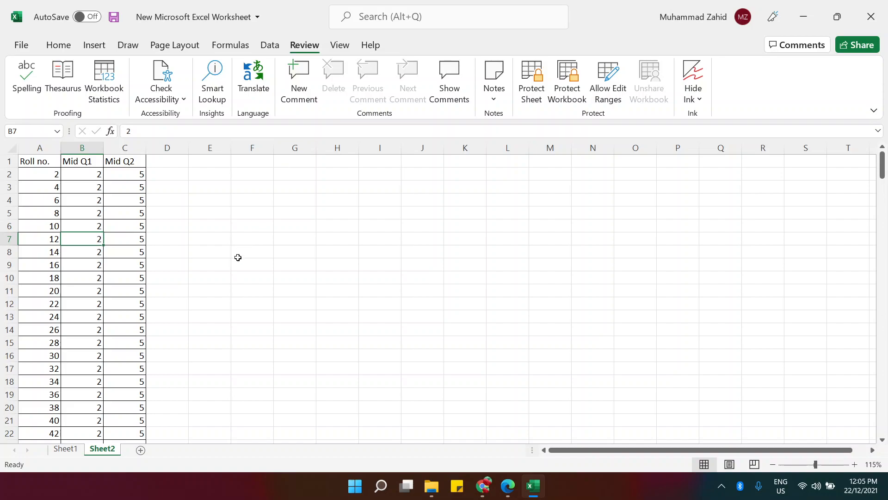
click(340, 46)
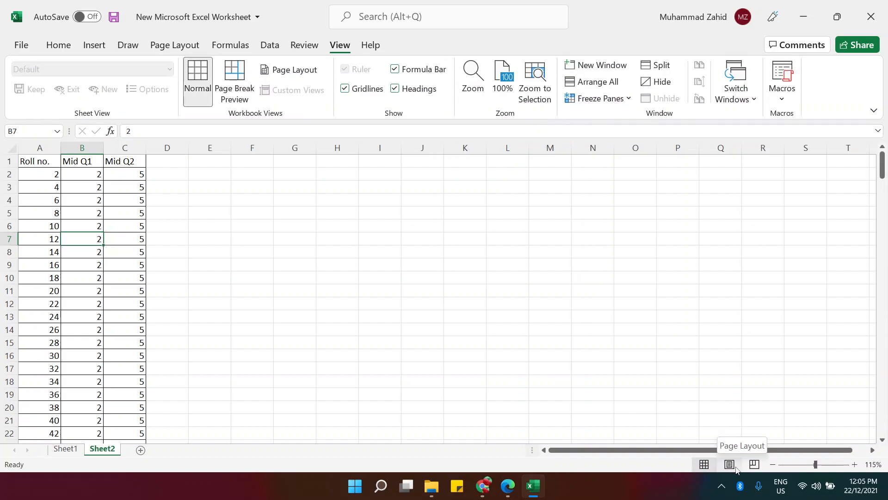
- Switch to Page Break Preview and delete the stray formula in cell U179
click(754, 465)
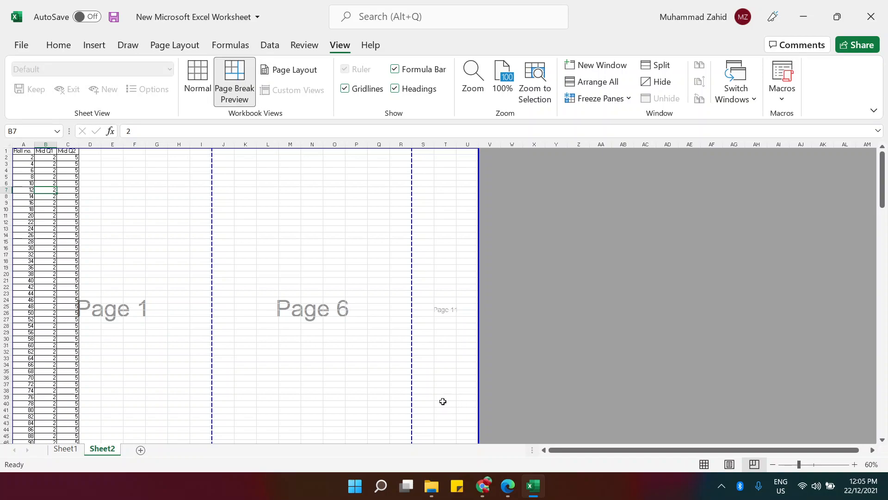
scroll(443, 401, down, 19)
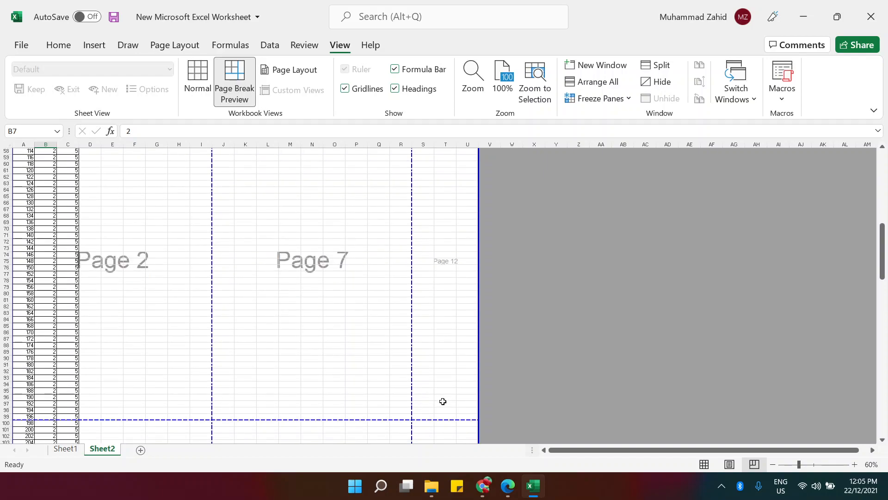
scroll(443, 401, down, 19)
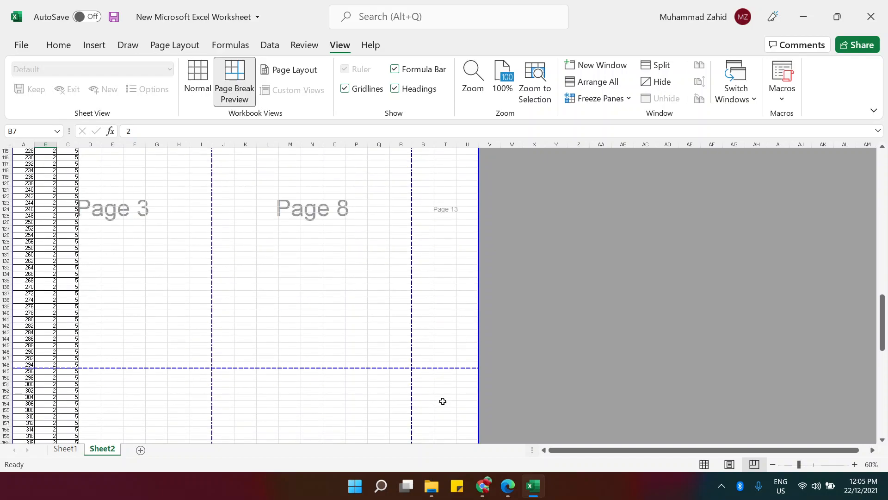
scroll(443, 401, down, 12)
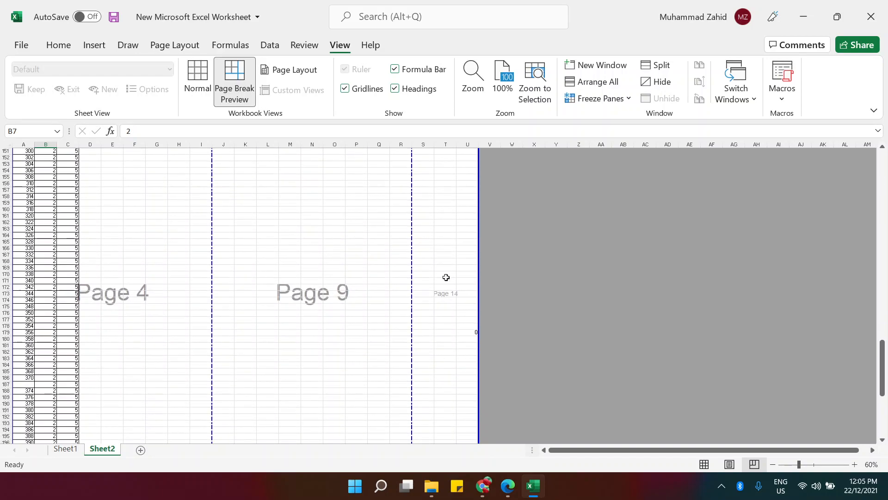
click(472, 331)
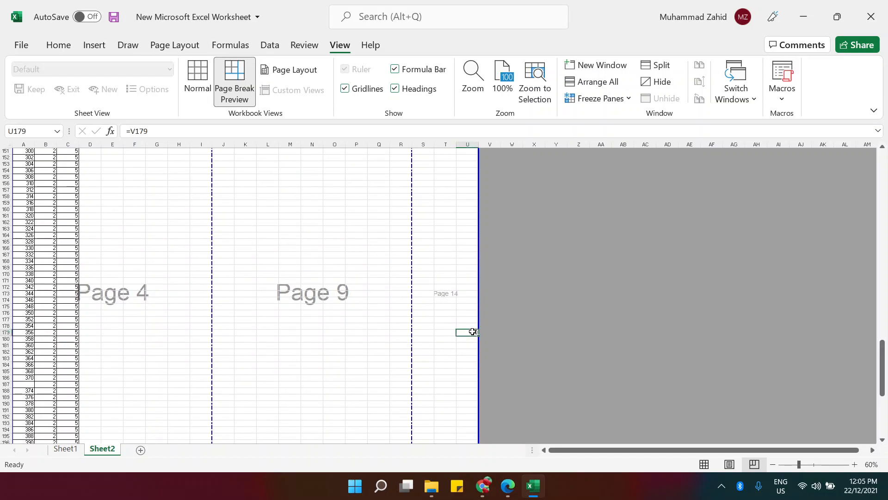
key(BackSpace)
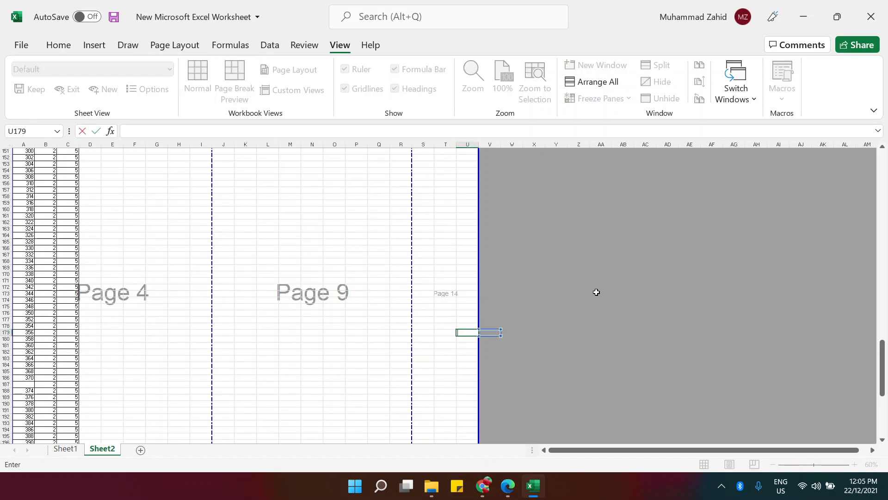
click(595, 291)
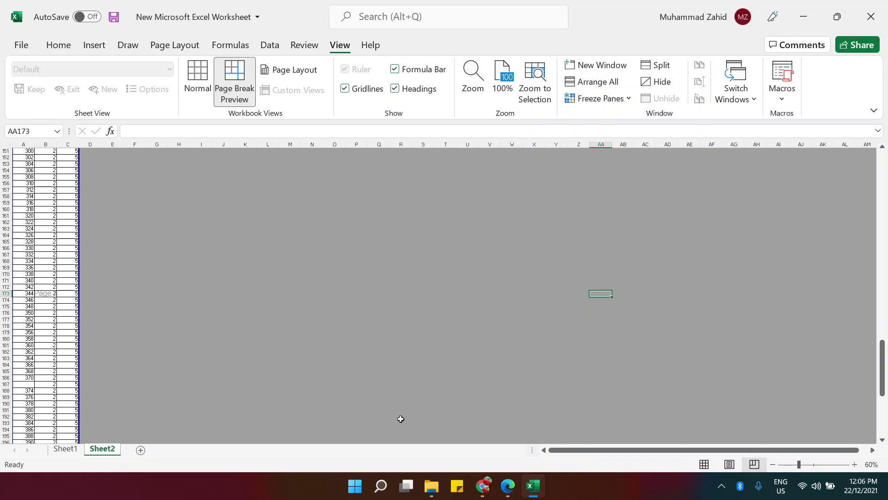
- Examine the page divisions along the roll number list in Page Break Preview
click(45, 299)
scroll(48, 280, down, 3)
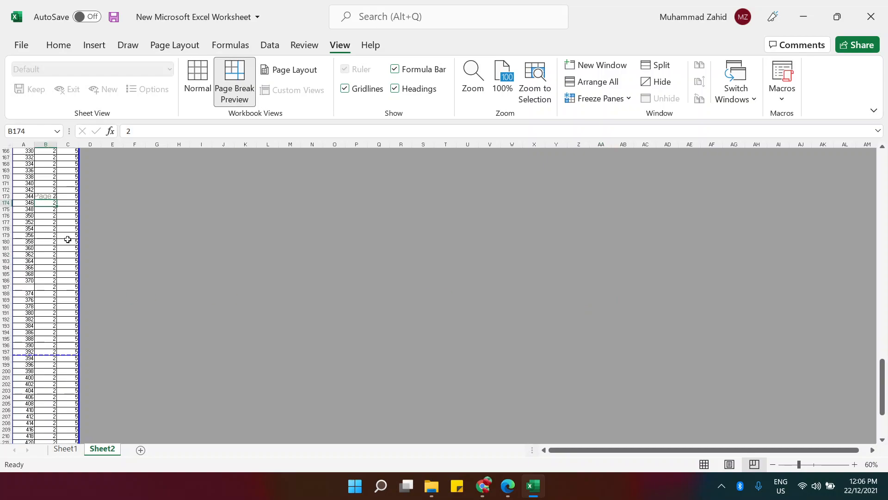
scroll(55, 148, down, 1)
scroll(54, 147, down, 5)
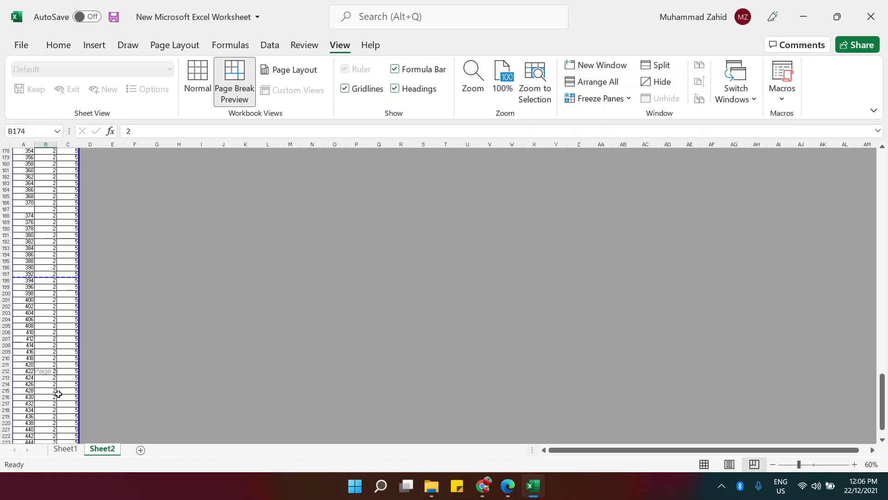
key(Page_Down)
key(Page_Up)
key(Page_Up)
key(Page_Up)
key(Page_Up)
key(Page_Up)
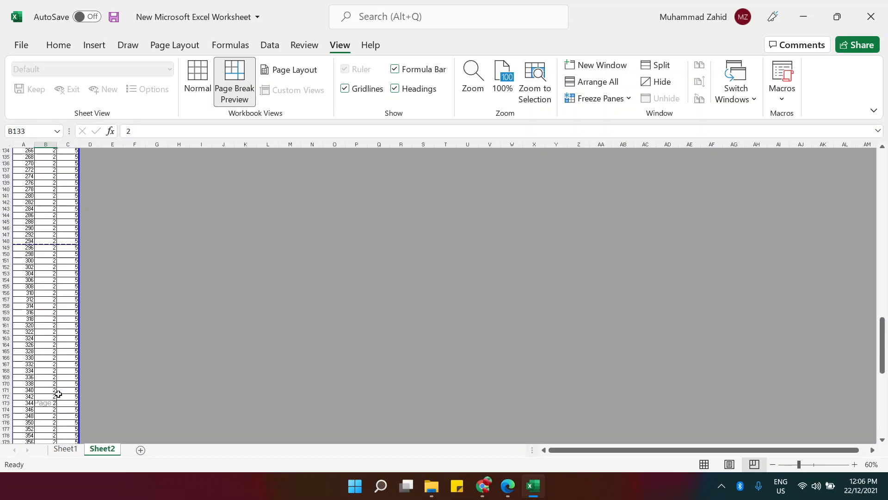
- Check the headings on pages 1 to 5 in print preview and return to the sheet
key(ctrl+p)
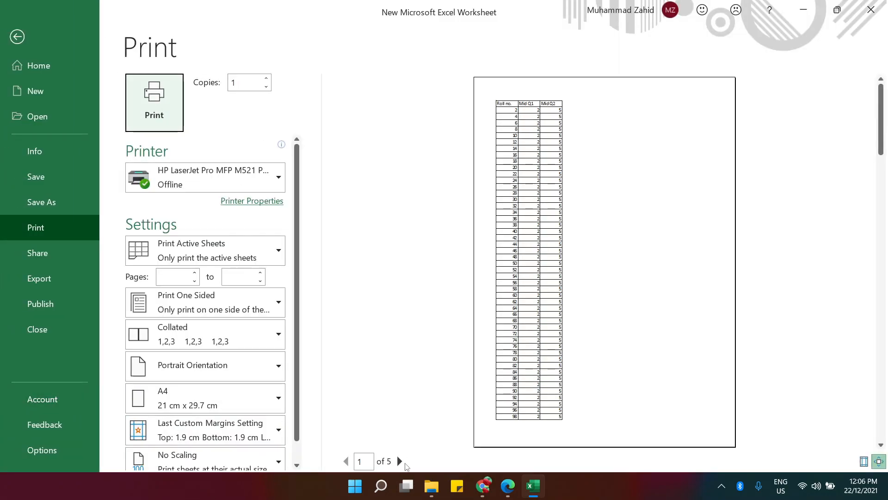
click(400, 461)
click(400, 462)
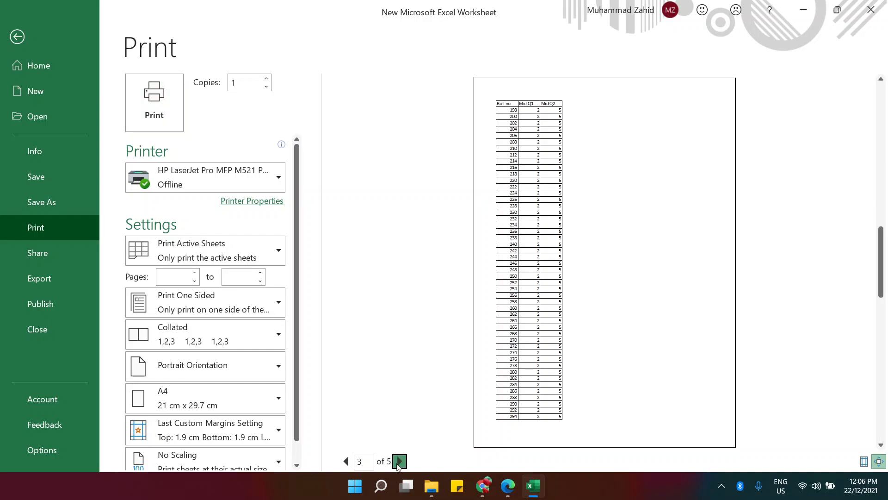
click(400, 462)
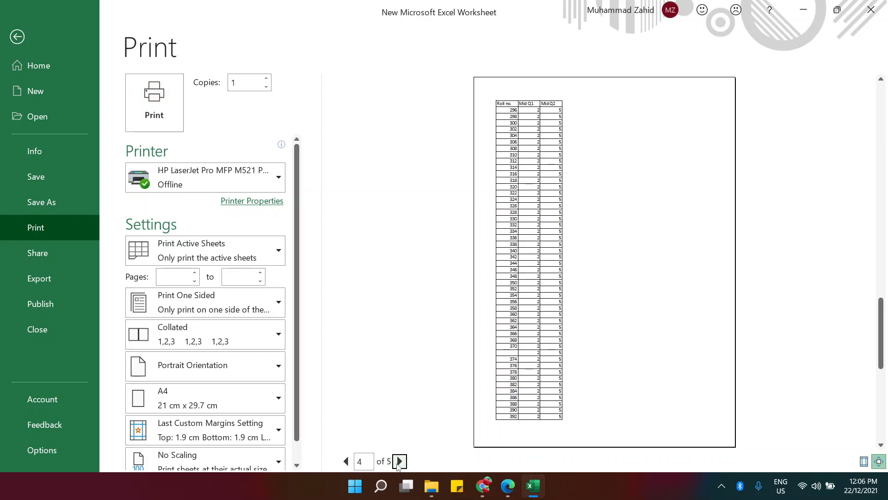
click(398, 461)
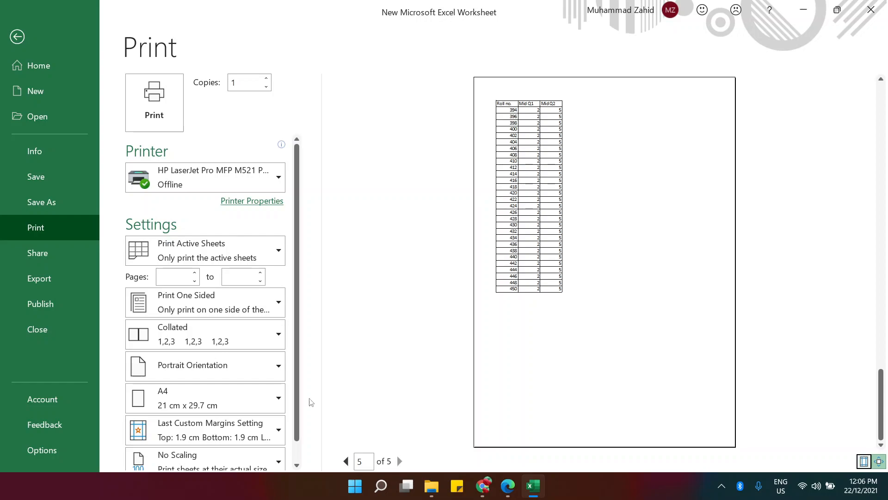
click(17, 36)
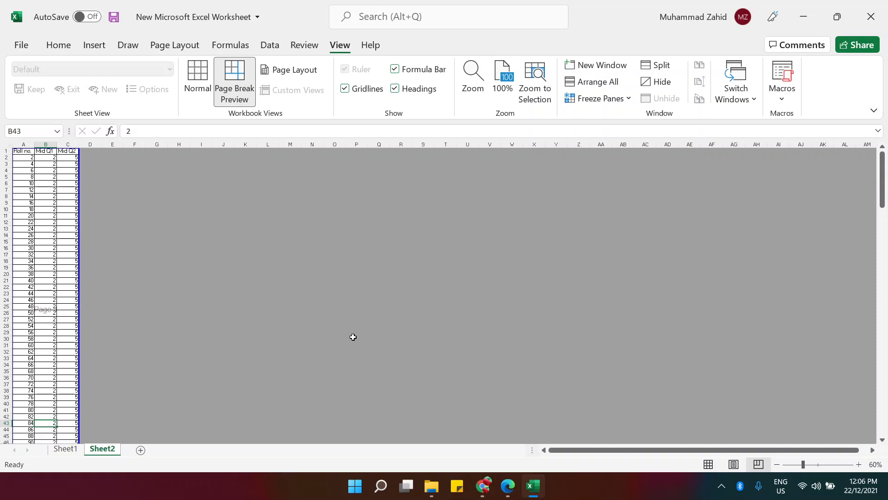
- Show the sheet in Normal and Page Layout views, and return to Page Break Preview
click(709, 465)
click(733, 466)
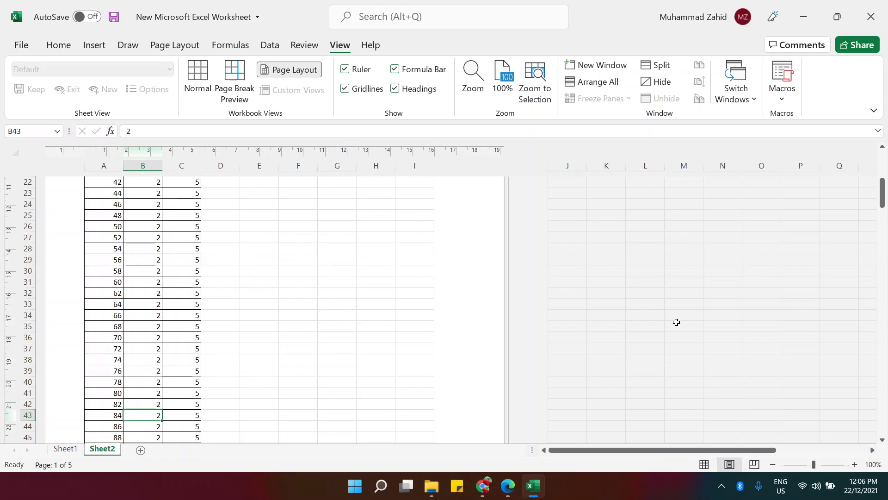
click(755, 464)
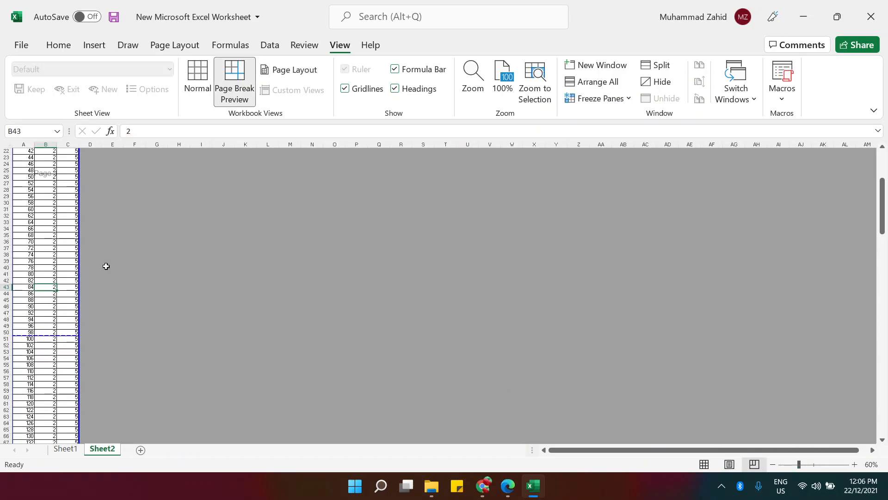
- Set the zoom of the page break preview to 120%
click(815, 466)
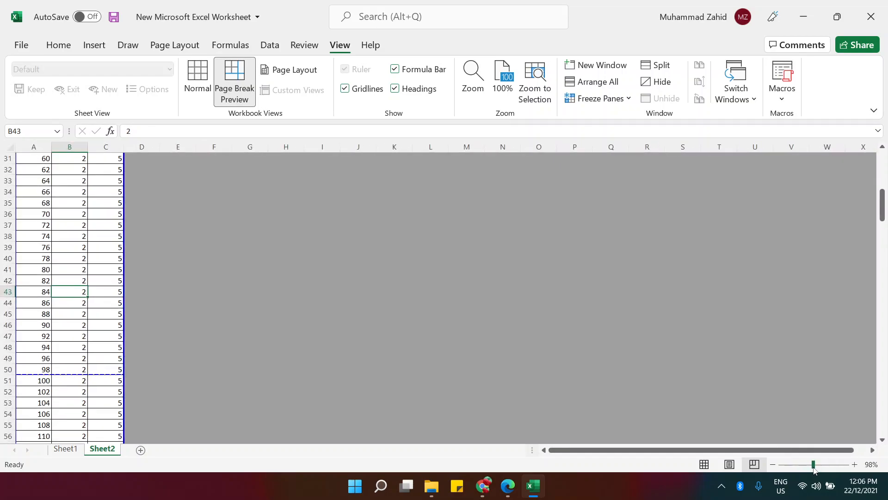
click(856, 464)
click(856, 464)
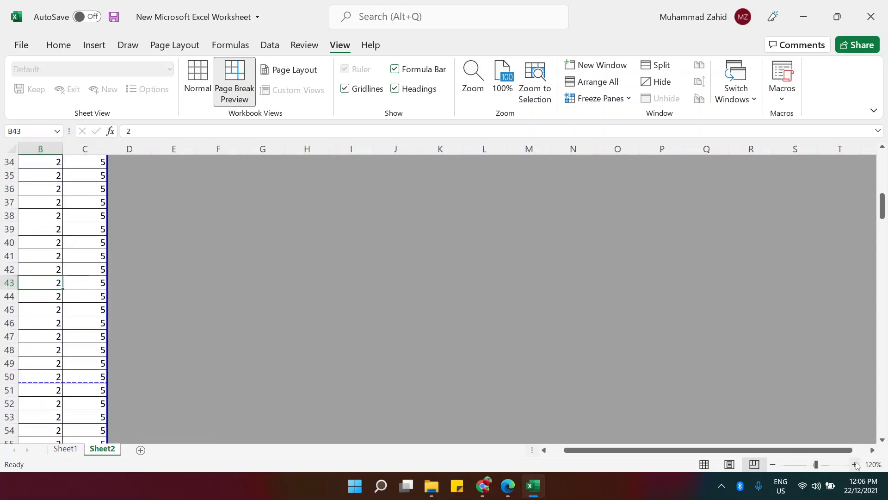
- Rename Sheet2 as "data entry"
double_click(102, 448)
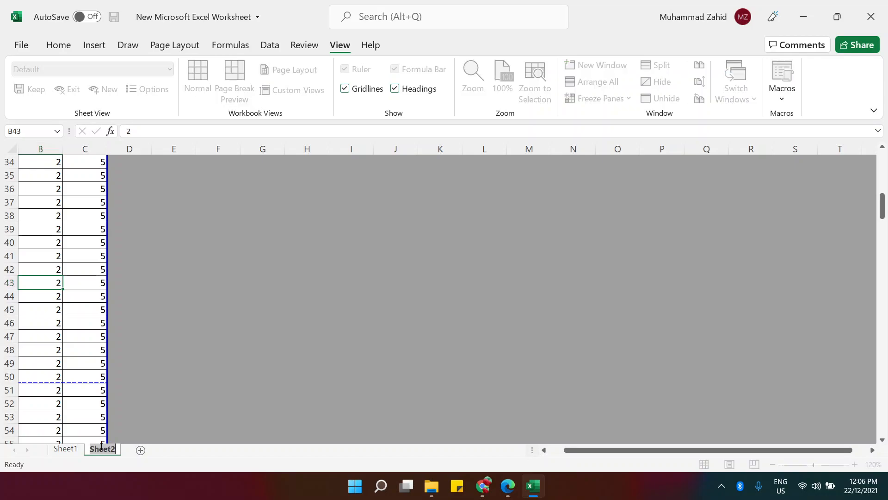
text(name it)
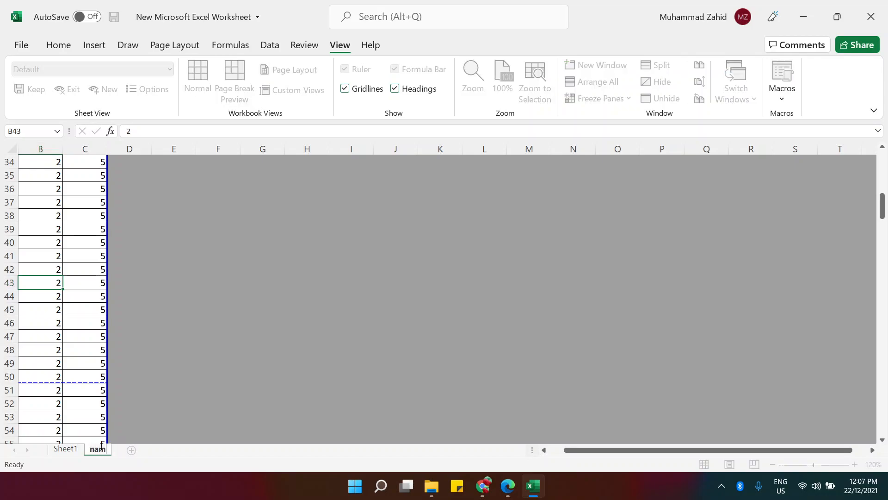
key(BackSpace)
key(BackSpace)
key(BackSpace)
key(BackSpace)
key(BackSpace)
key(BackSpace)
key(BackSpace)
text(data entry)
click(218, 340)
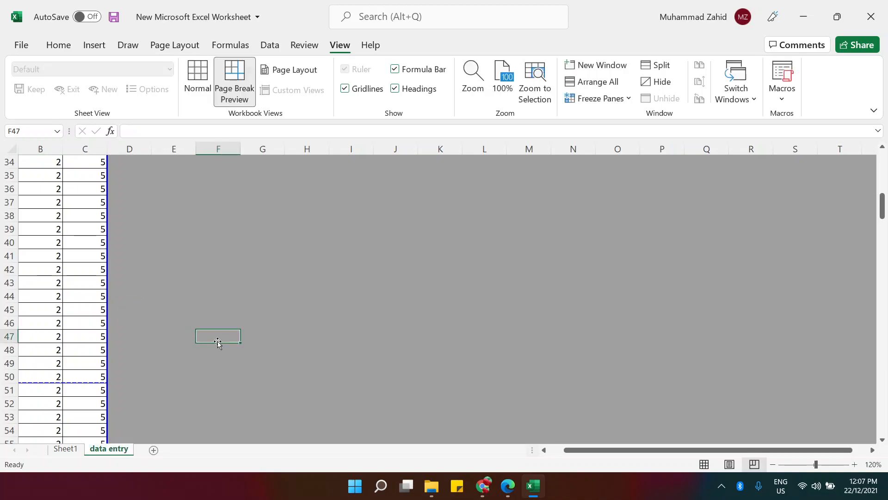
- Rename the "data entry" sheet as "mid question"
double_click(120, 450)
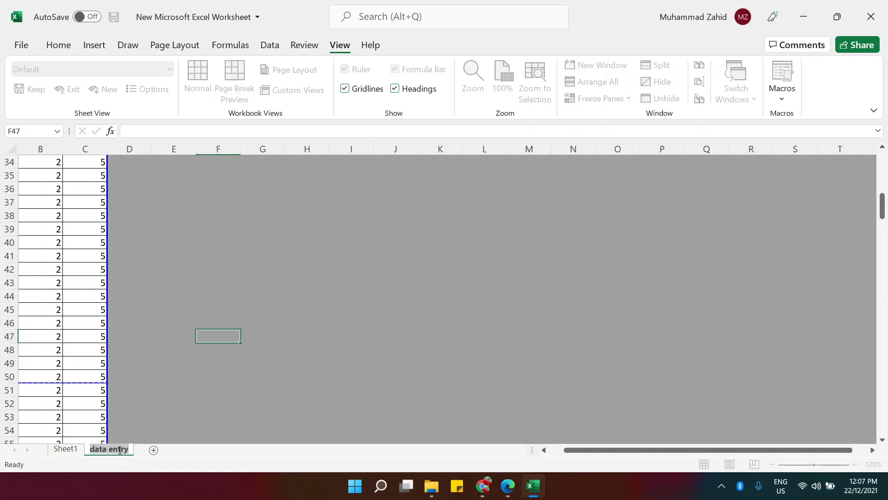
text(mid)
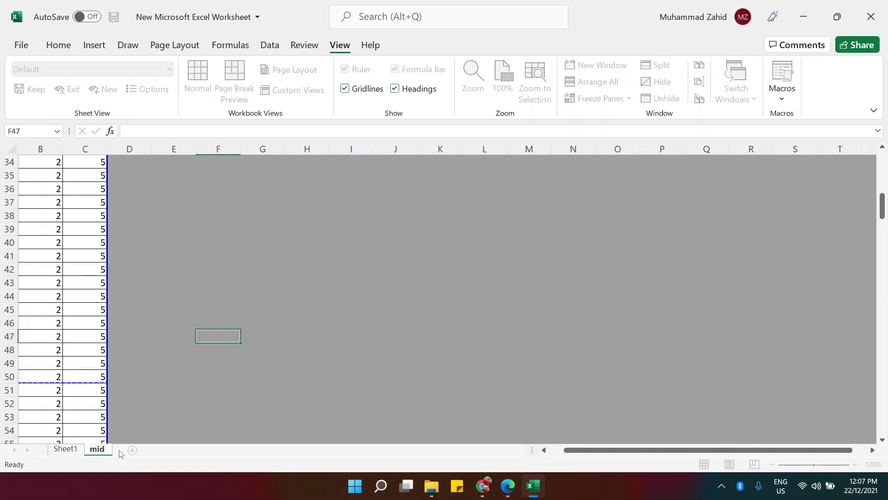
text( question)
key(Return)
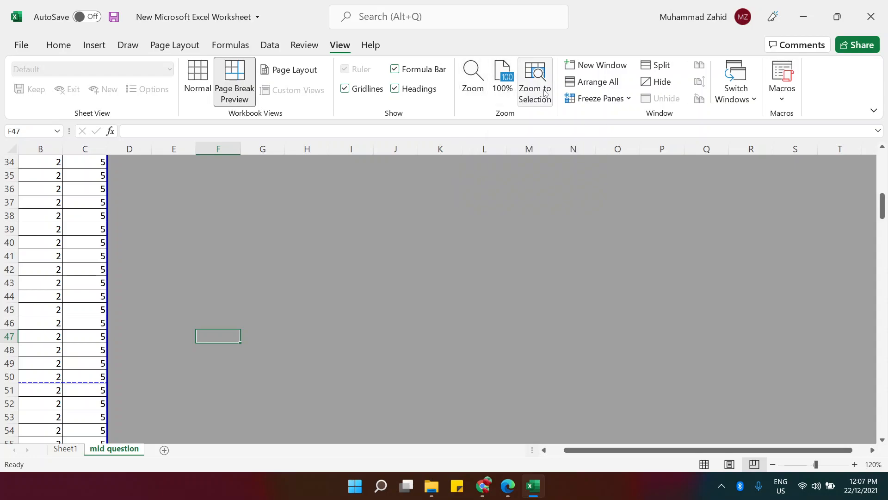
- Set the zoom of the page break preview to 200%
click(473, 79)
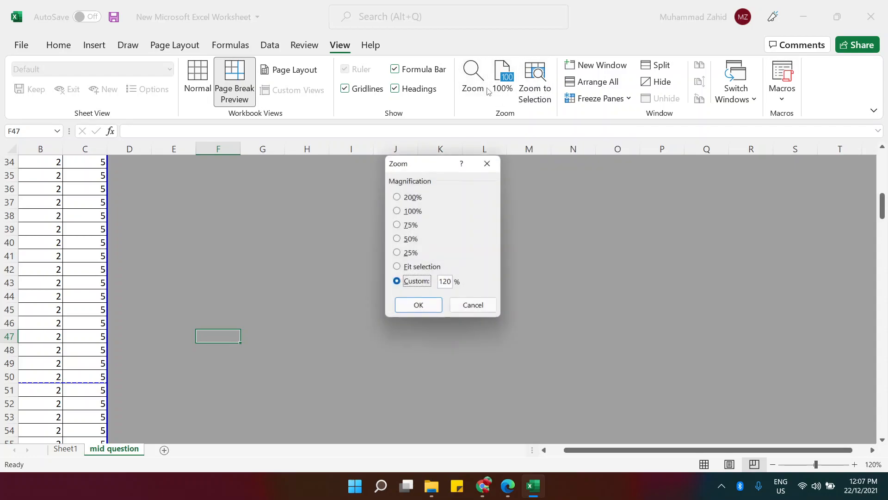
click(407, 198)
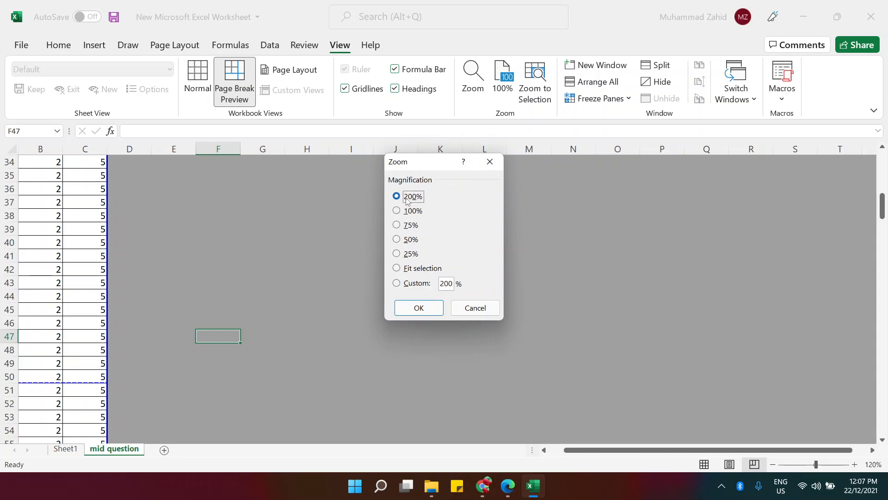
click(424, 310)
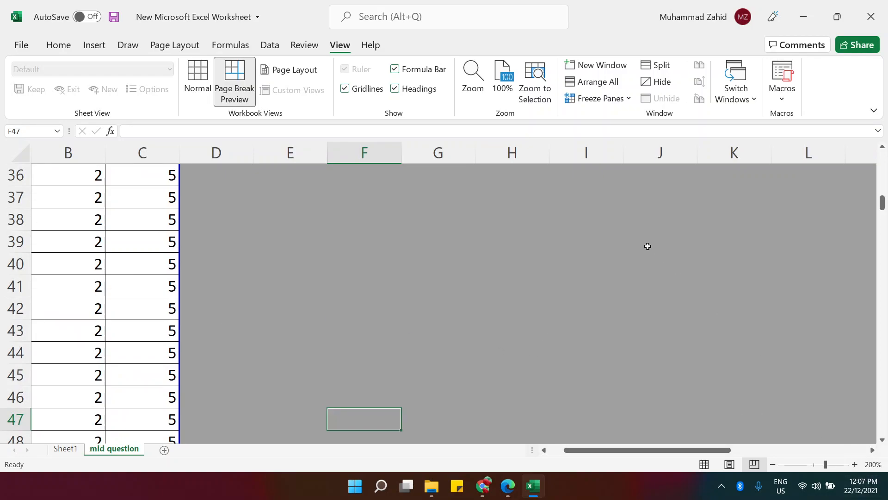
- Look at the Help commands and the workbook's Info page, and save the workbook
click(373, 44)
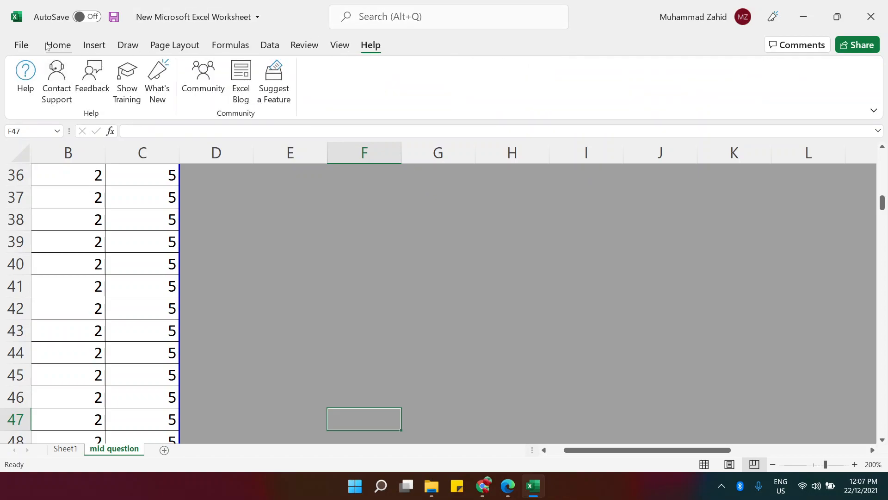
click(22, 44)
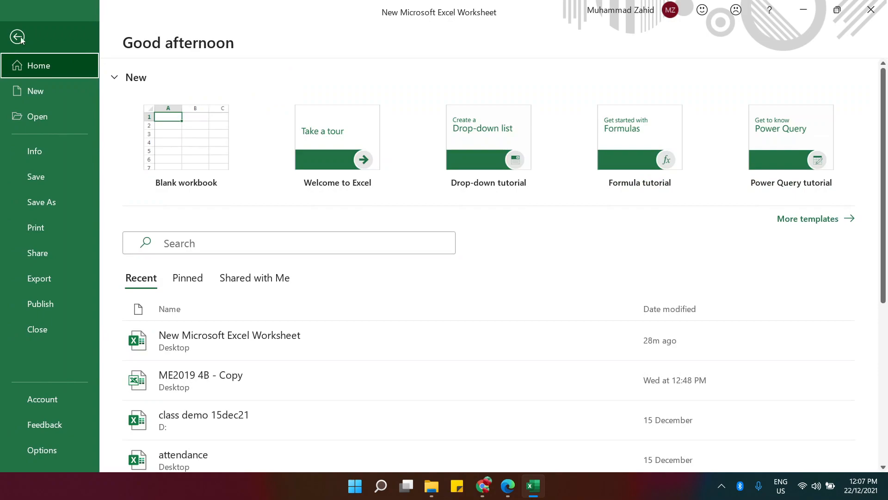
click(25, 41)
click(19, 52)
click(51, 160)
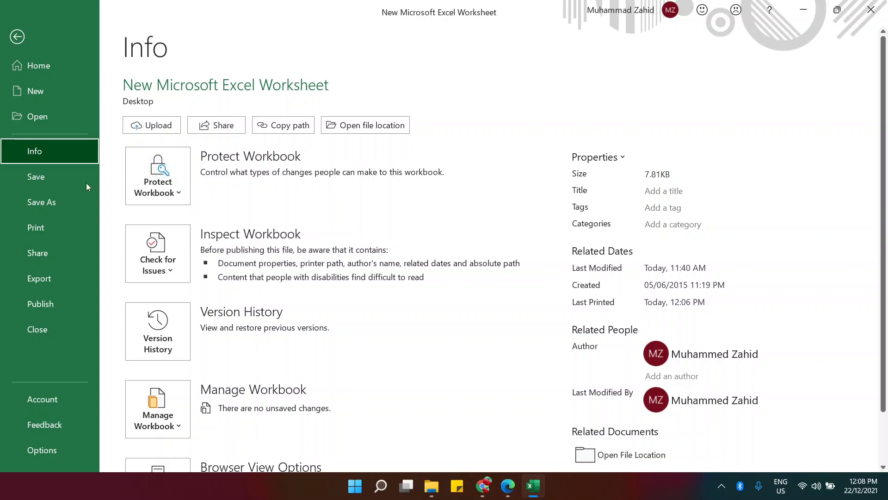
click(56, 185)
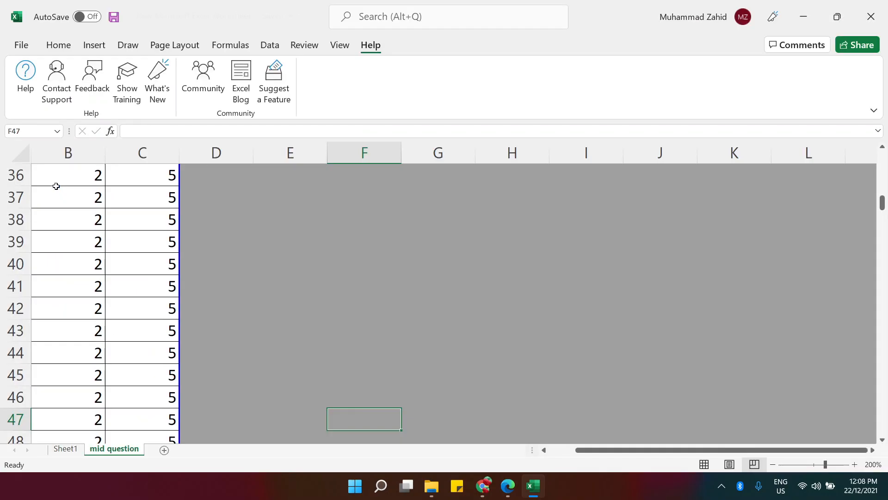
- Start saving a copy of the workbook, try the Excel Macro-Enabled Template format, and set the file type to PDF
click(19, 46)
click(57, 199)
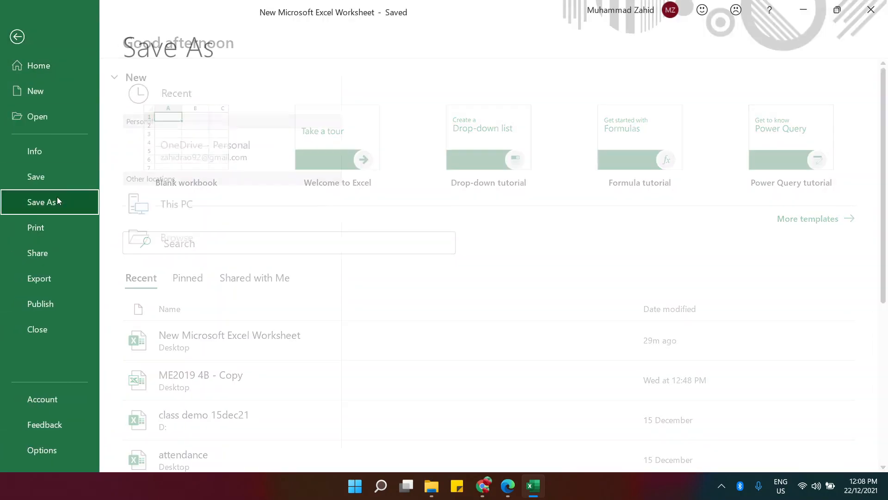
click(493, 121)
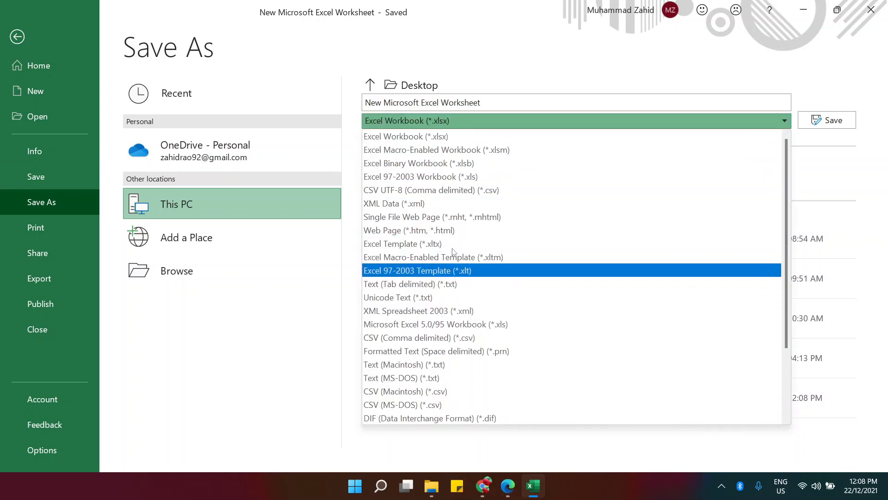
scroll(453, 298, down, 1)
click(447, 217)
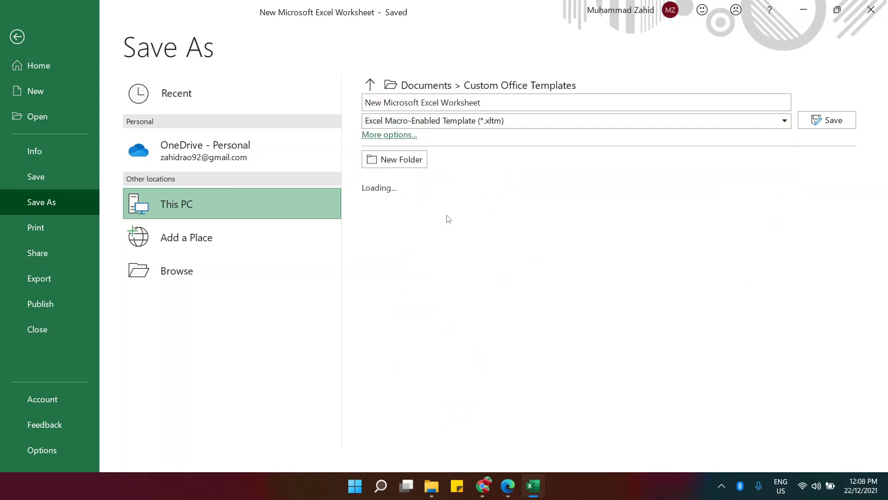
click(494, 121)
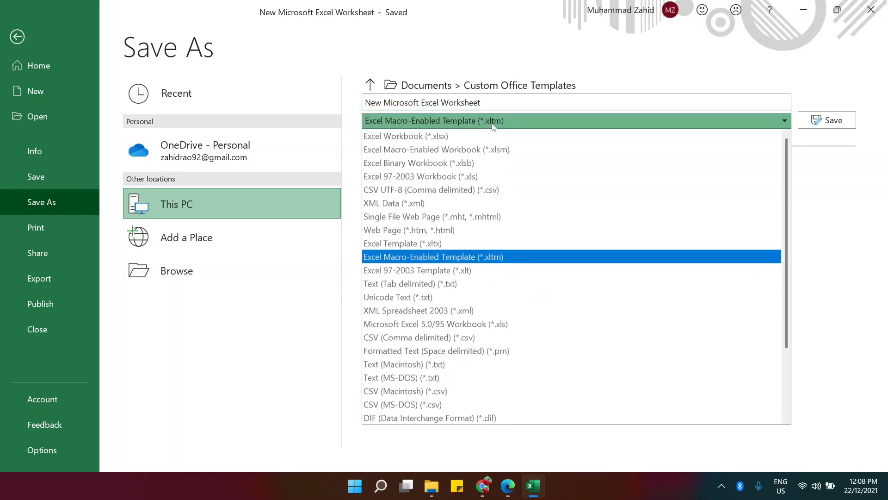
key(p)
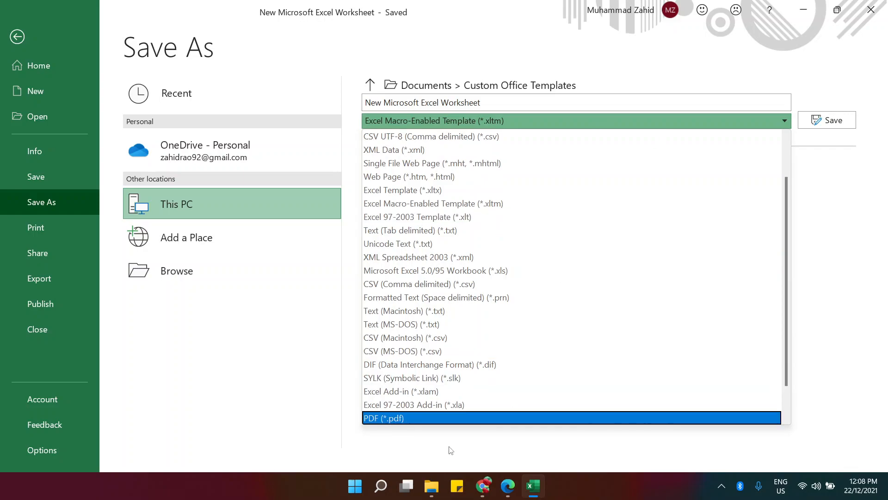
click(455, 418)
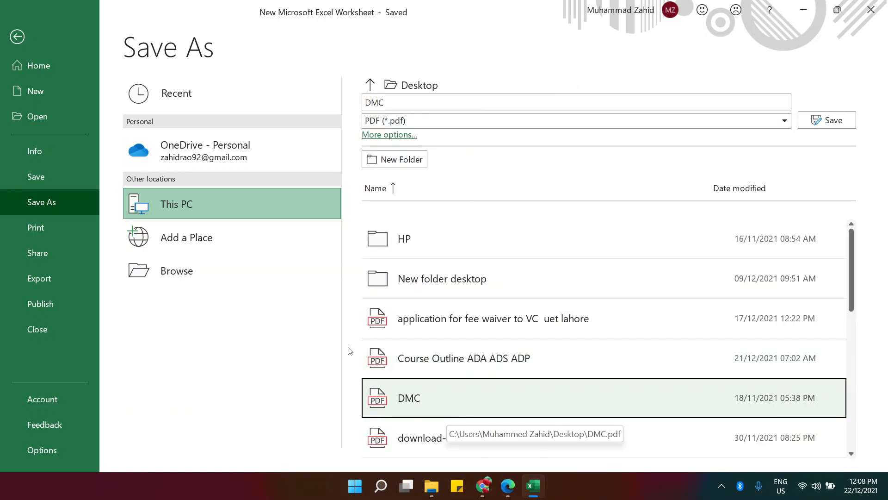
- Name the PDF copy "ict excel" and save it to the Desktop
click(469, 106)
double_click(469, 106)
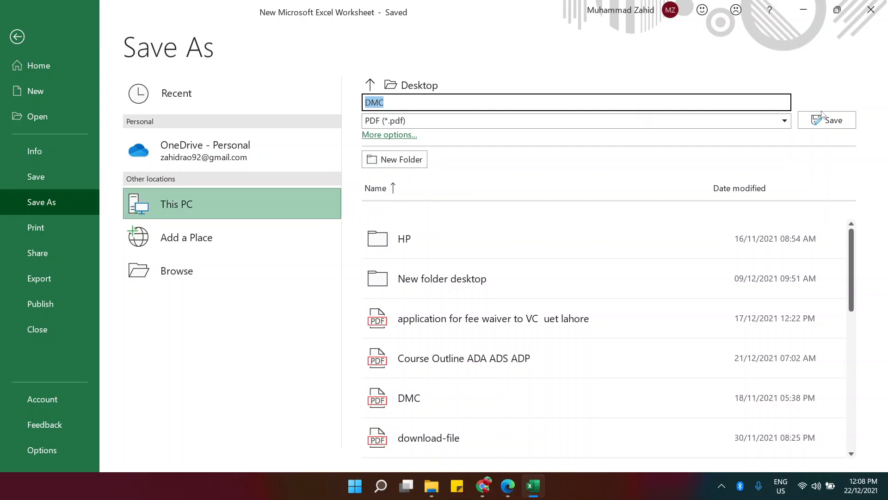
click(447, 98)
double_click(447, 98)
text(ict excel)
click(823, 122)
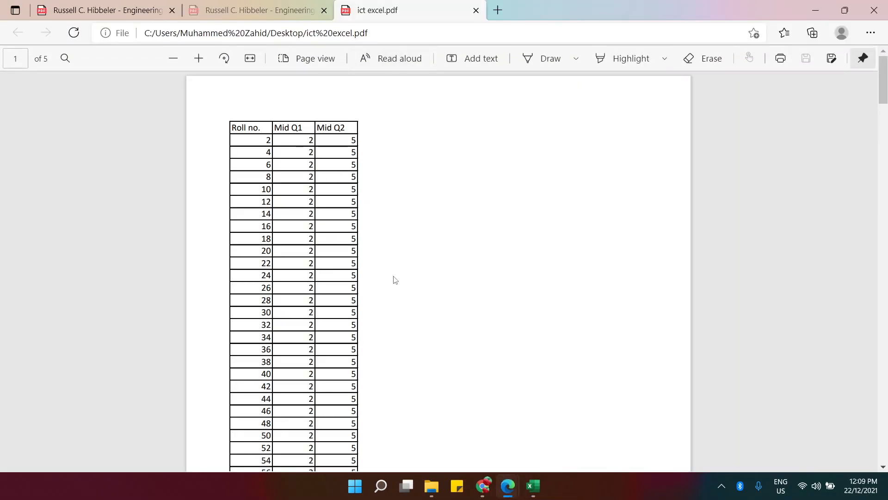
- Examine the first pages of the exported PDF and switch back to Excel
scroll(415, 156, down, 6)
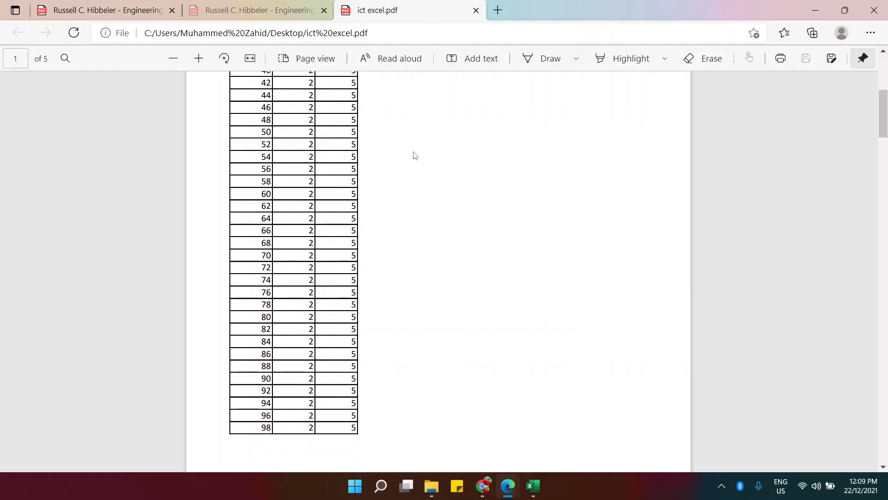
scroll(415, 156, down, 5)
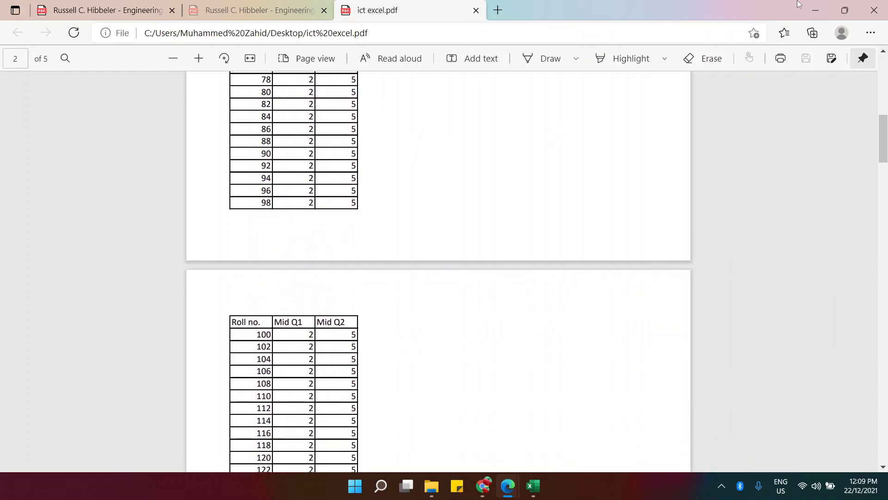
click(539, 494)
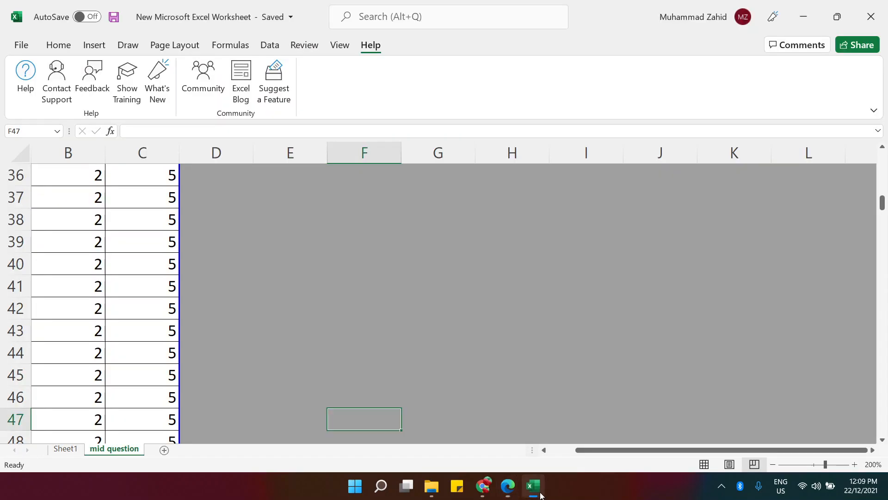
- Review the print settings and preview and the workbook's sharing options, and return to the sheet without sharing
click(10, 45)
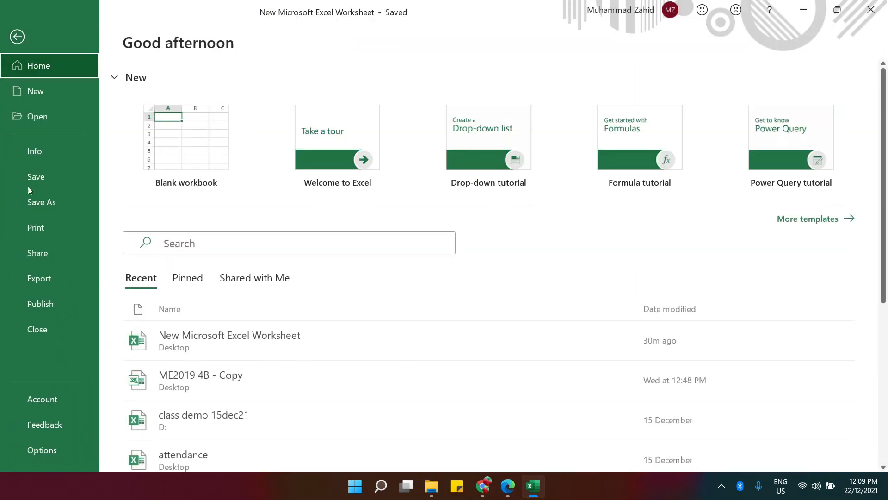
click(43, 233)
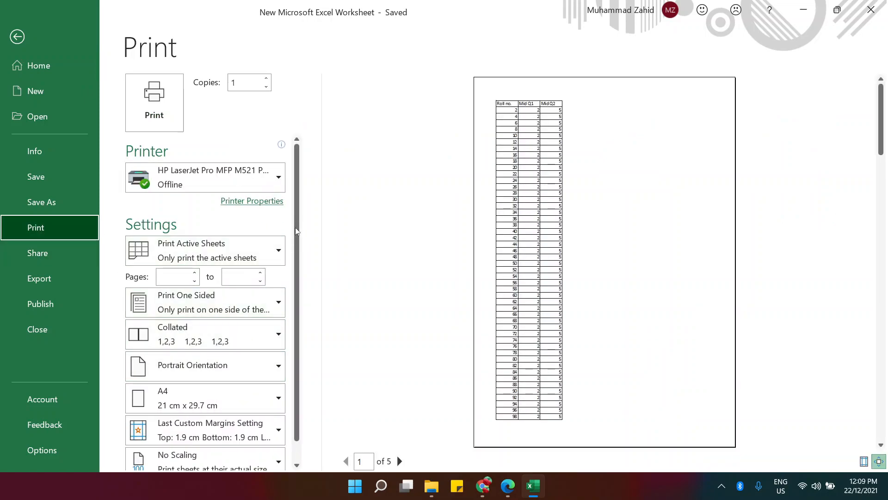
mouse_move(261, 186)
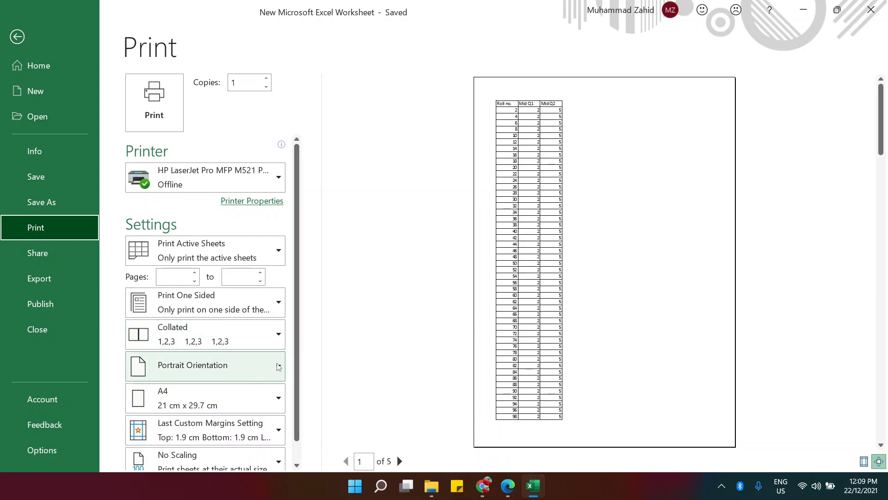
scroll(298, 334, down, 1)
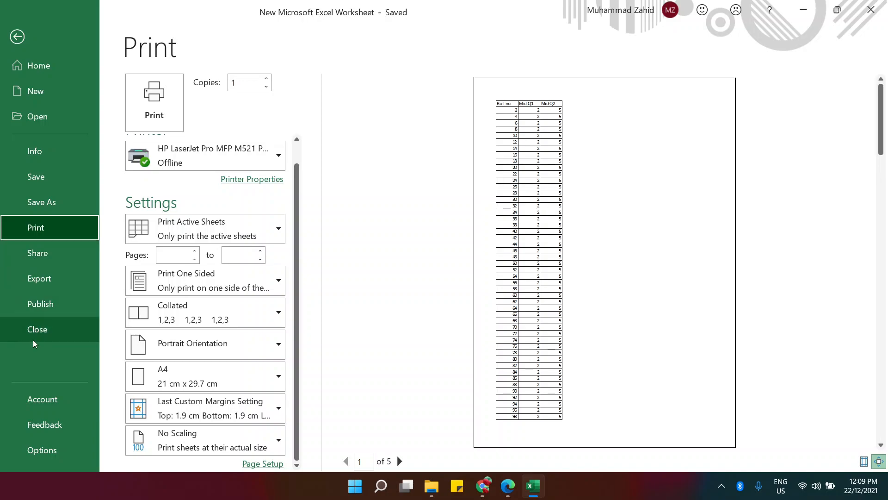
click(54, 255)
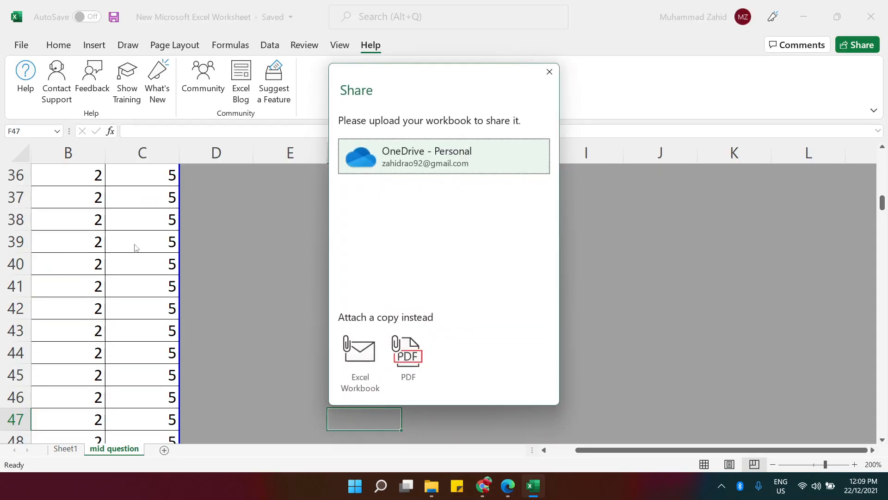
click(549, 72)
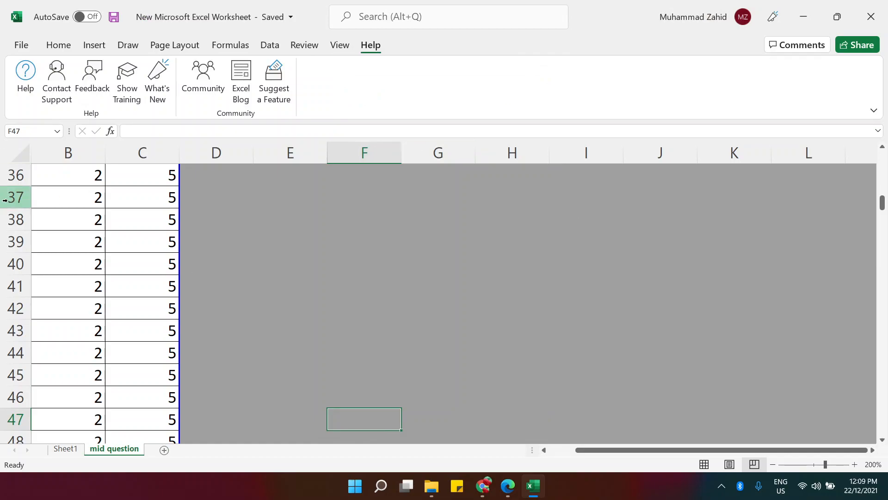
click(18, 46)
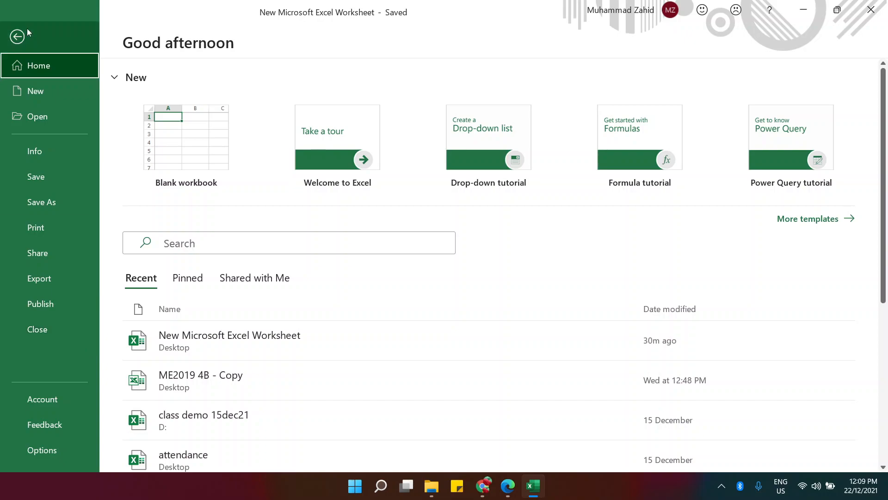
click(17, 36)
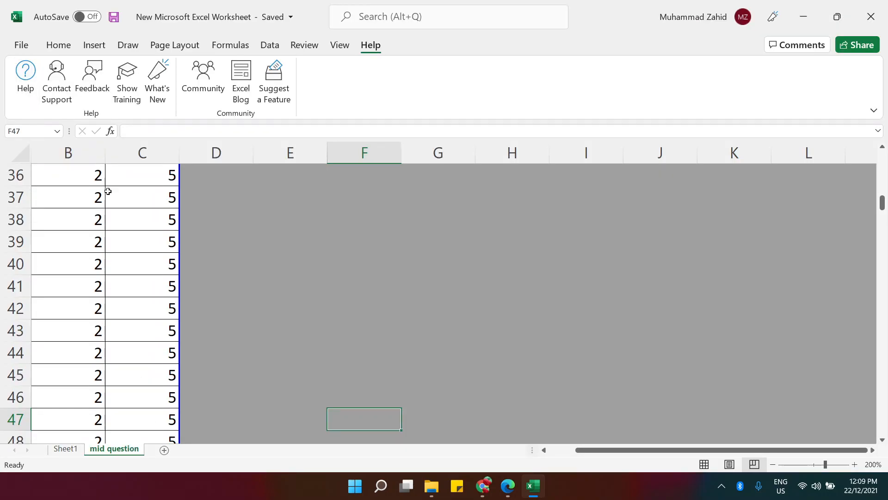
- Switch to Sheet1 and go to the empty rows below the chart
key(alt+h)
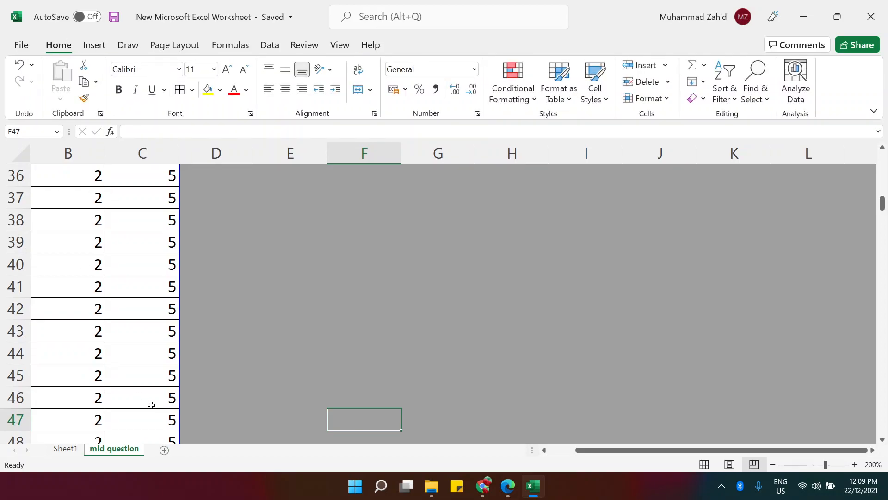
click(74, 449)
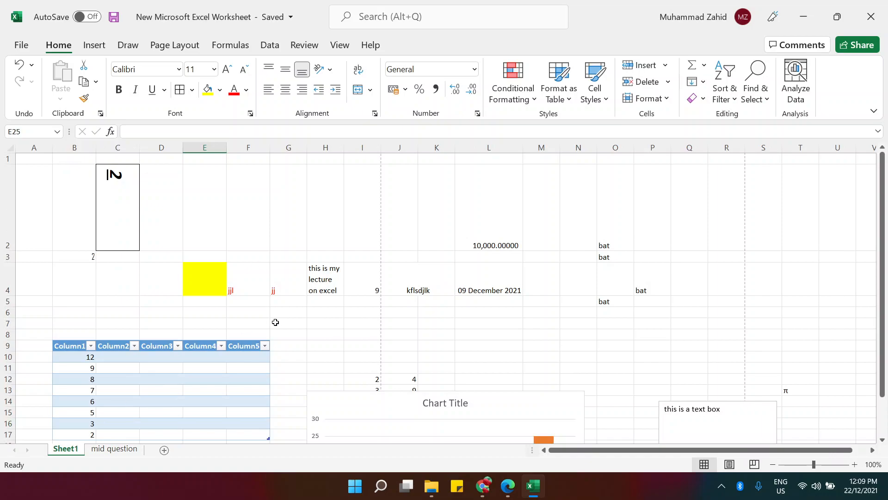
click(278, 310)
key(Down)
key(Down)
key(Down)
key(Down)
key(Down)
key(Down)
key(Down)
key(Down)
key(Down)
key(Down)
key(Down)
key(Down)
key(Down)
key(Down)
key(Down)
key(Down)
key(Down)
key(Down)
key(Down)
key(Down)
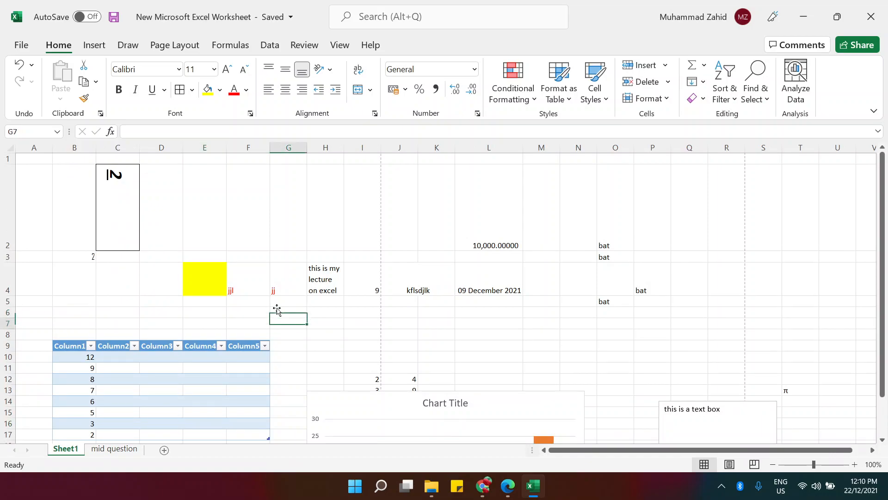
key(Down)
key(Down)
key(Down)
key(Down)
key(Down)
key(Down)
key(Down)
key(Down)
key(Down)
key(Down)
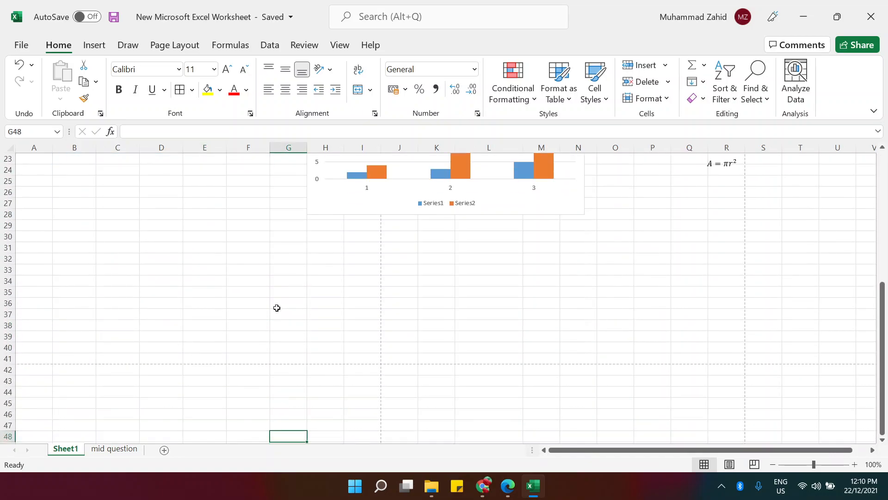
- Enter 4 in cell A38 and 5 in cell B38
click(26, 327)
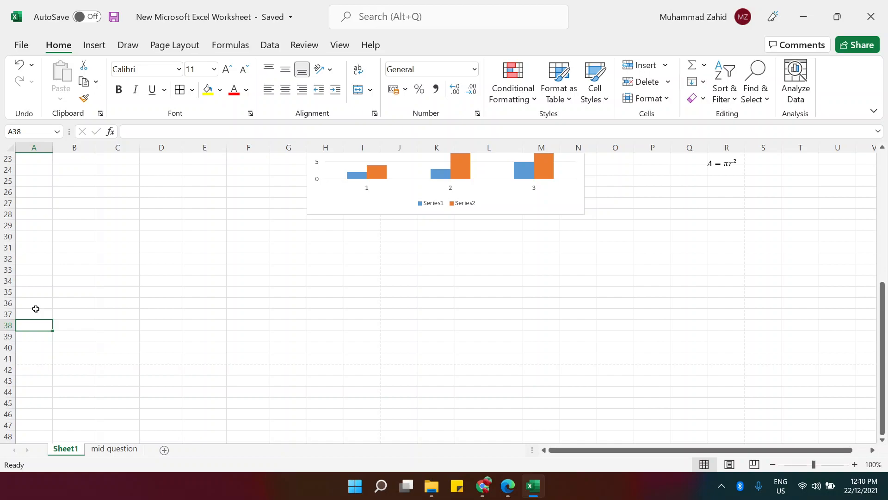
text(4)
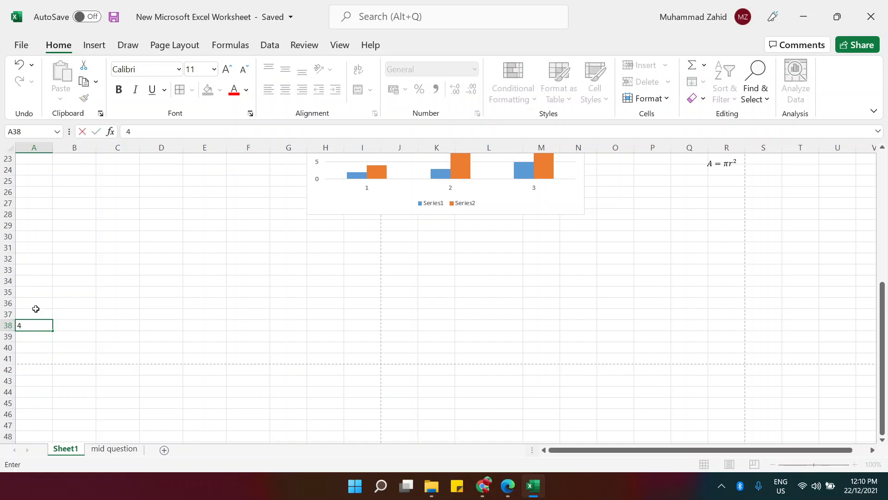
key(Tab)
text(5)
key(Tab)
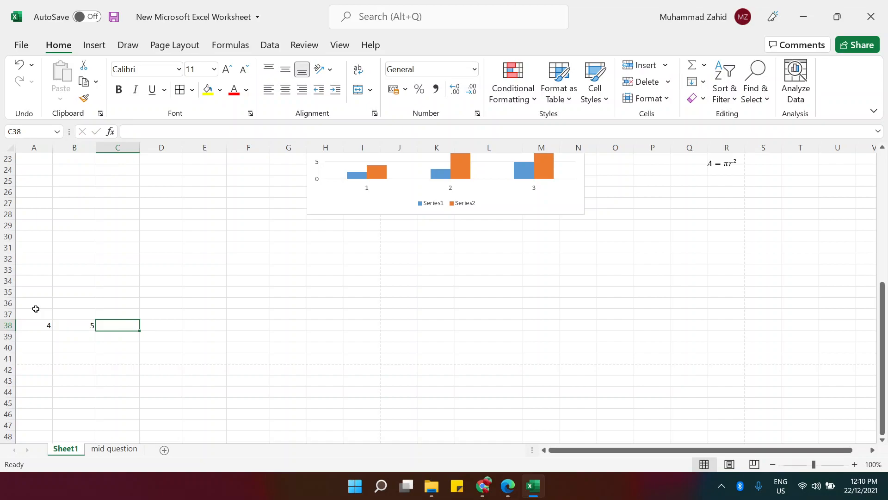
- Enter the formula =A38*B38 in cell C38 to multiply the two numbers in that row
text(=)
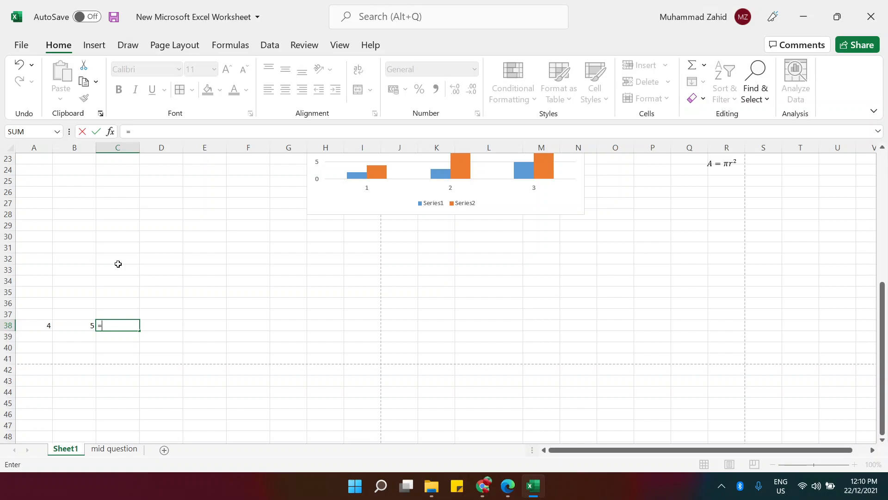
click(47, 325)
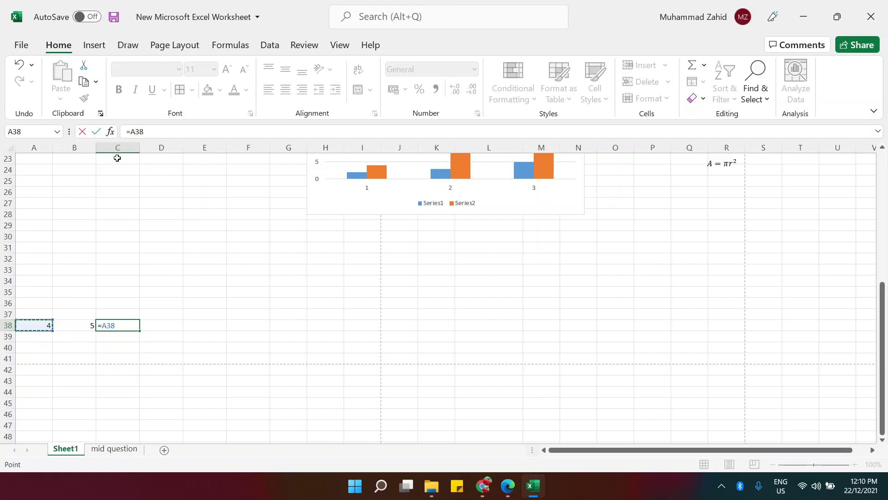
text(*)
click(79, 323)
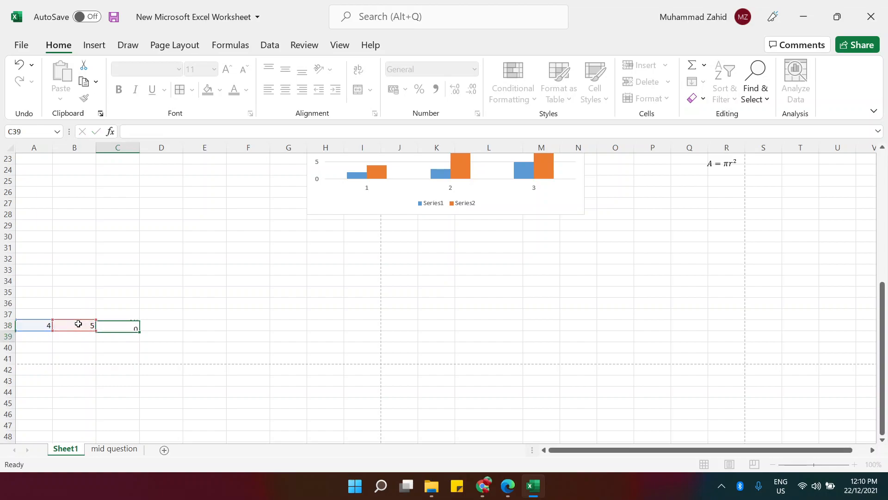
key(Return)
click(133, 323)
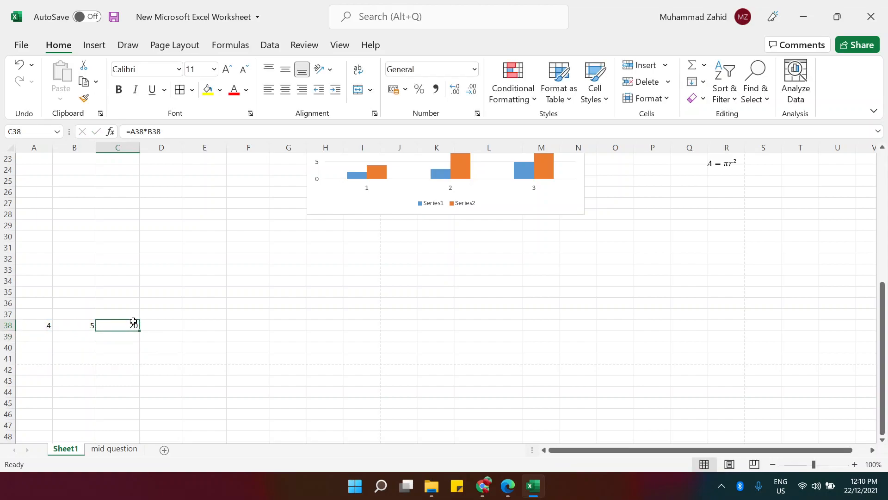
- Enter 6 and 8 in row 39, 6 and 7 in row 40, and 9 and 0 in row 41, using columns A and B
click(41, 336)
text(6)
key(Tab)
text(8)
key(Return)
text(6)
key(Tab)
text(7)
key(Return)
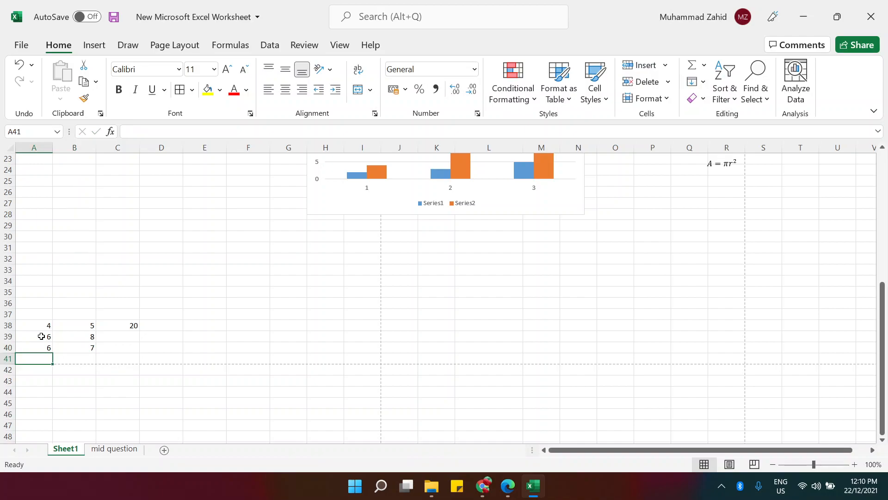
text(9)
key(Tab)
text(0)
key(Tab)
- Fill the multiplication formula from C38 down to C41
key(Up)
key(Up)
key(Up)
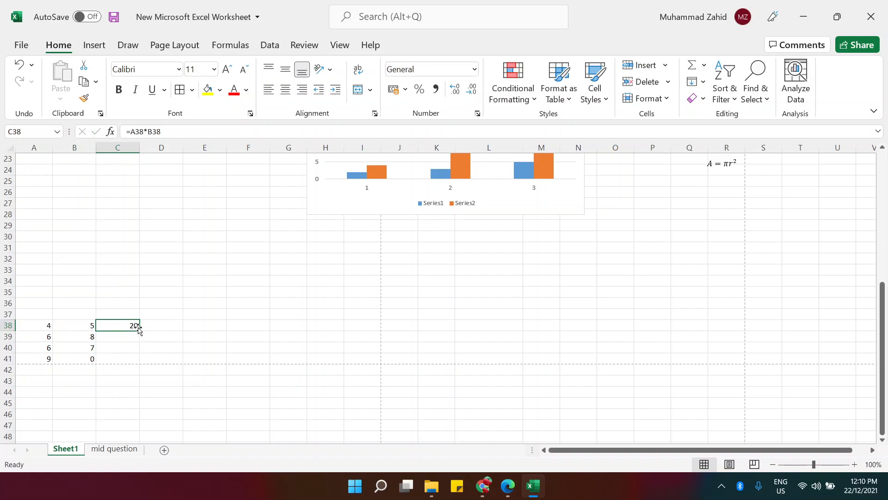
double_click(139, 330)
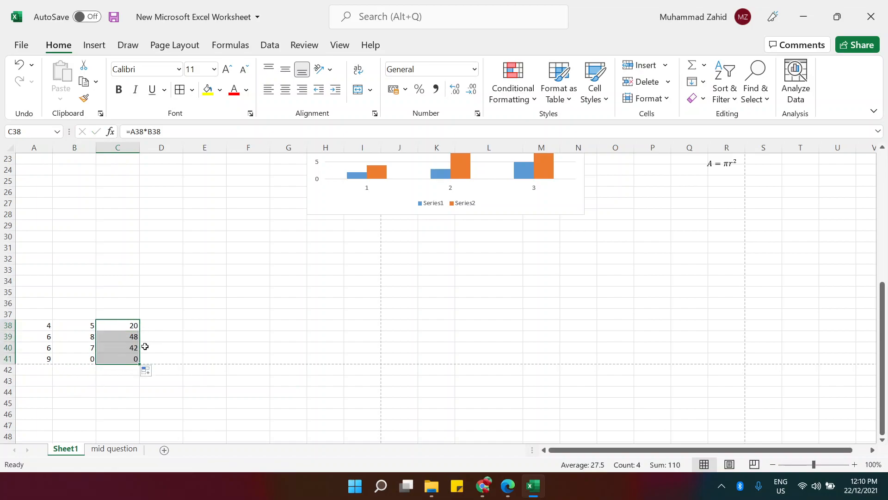
- Examine the cell references in the copied formulas in C39, C40 and C41 without changing them
click(122, 337)
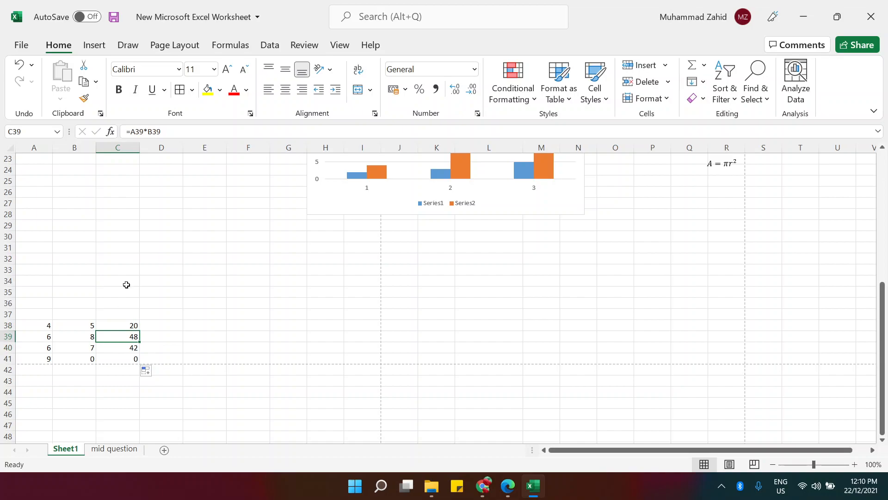
click(197, 130)
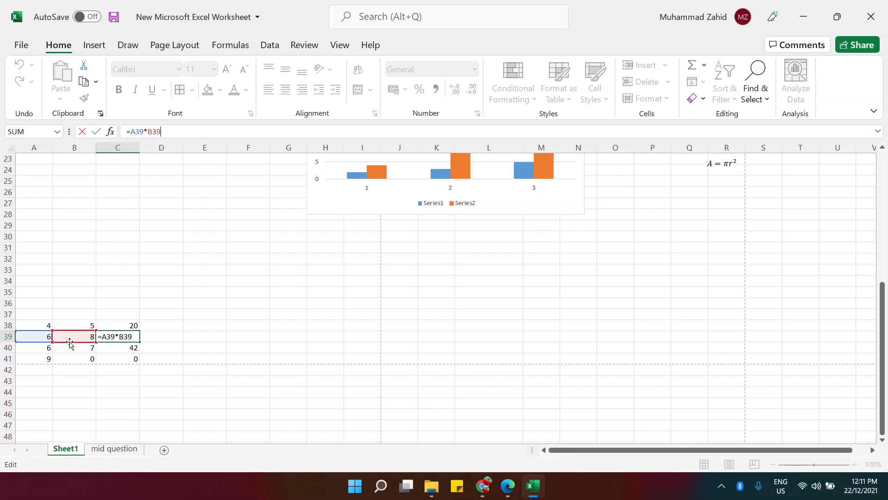
click(124, 348)
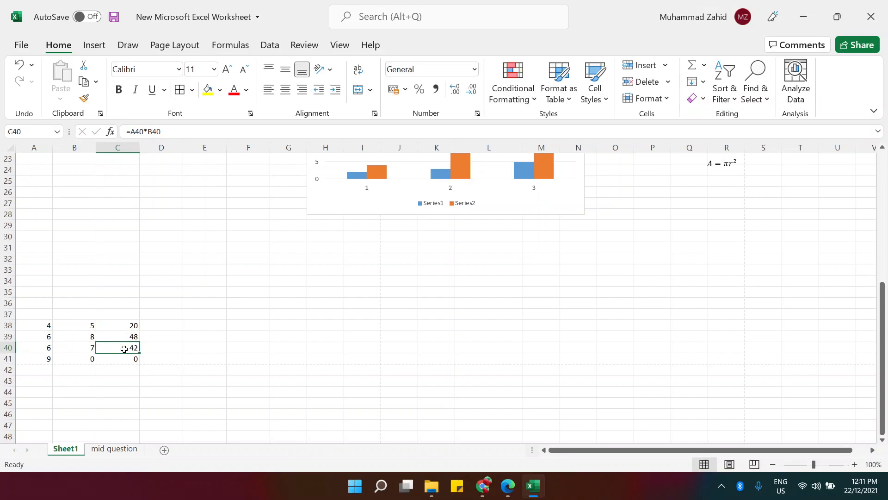
click(244, 132)
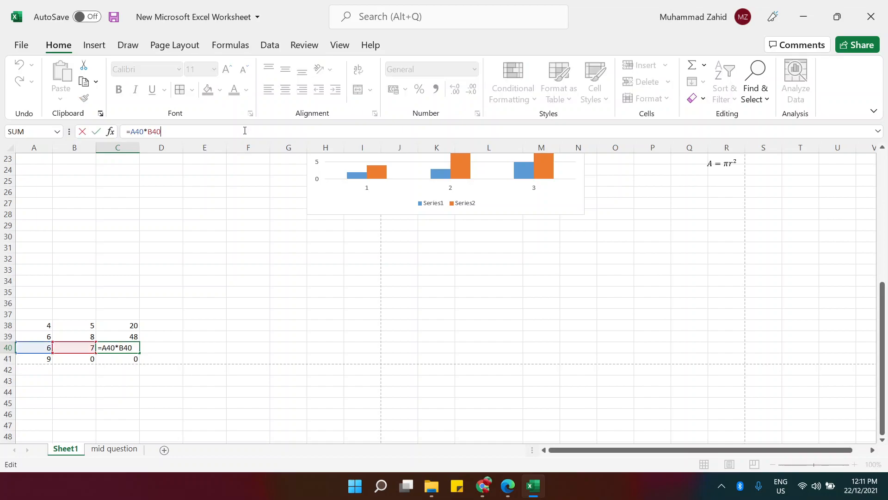
click(115, 357)
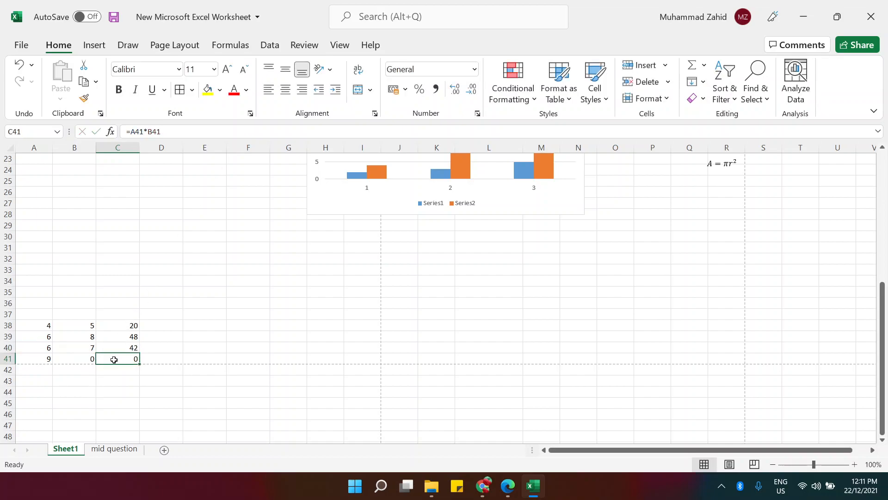
click(214, 131)
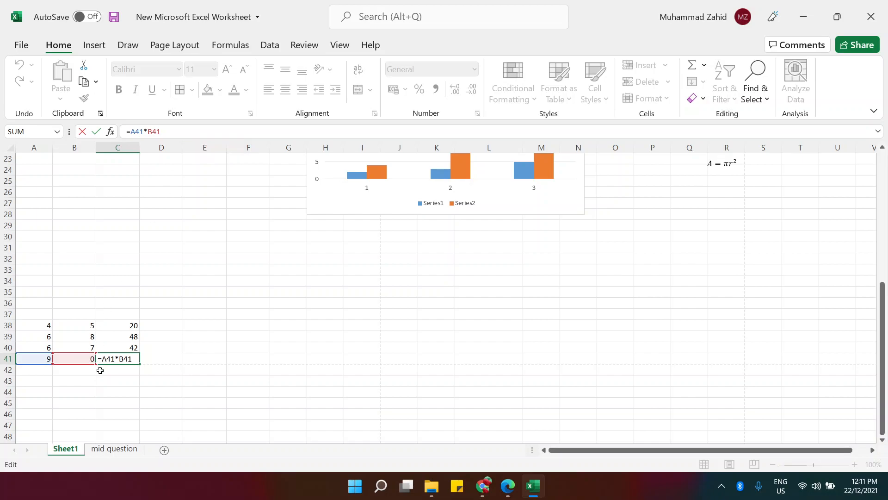
key(Return)
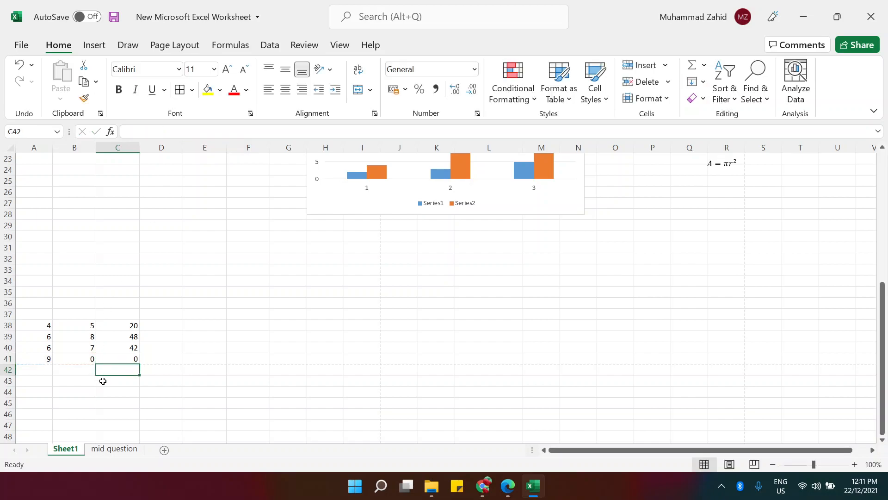
- Change the value in cell B41 to 10
click(90, 357)
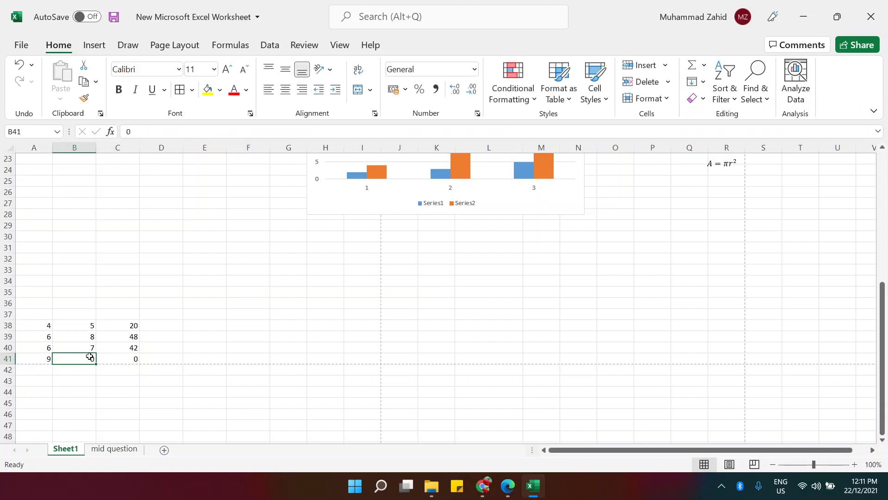
text(10)
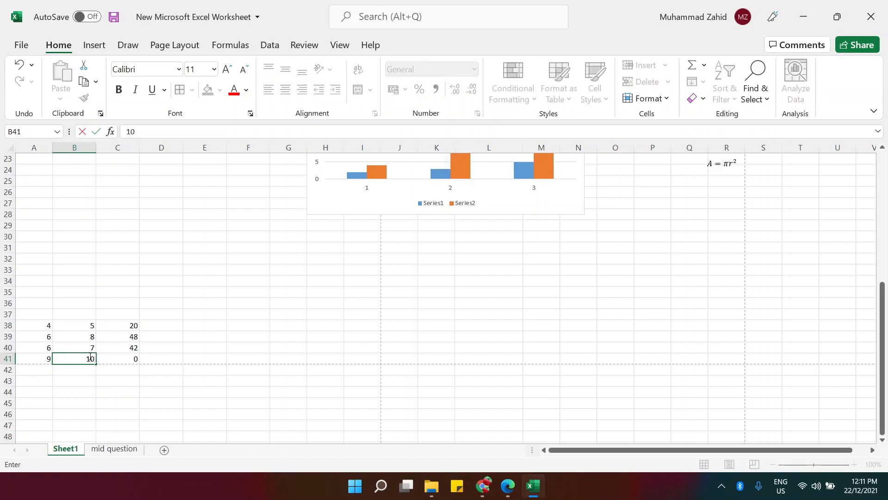
key(Return)
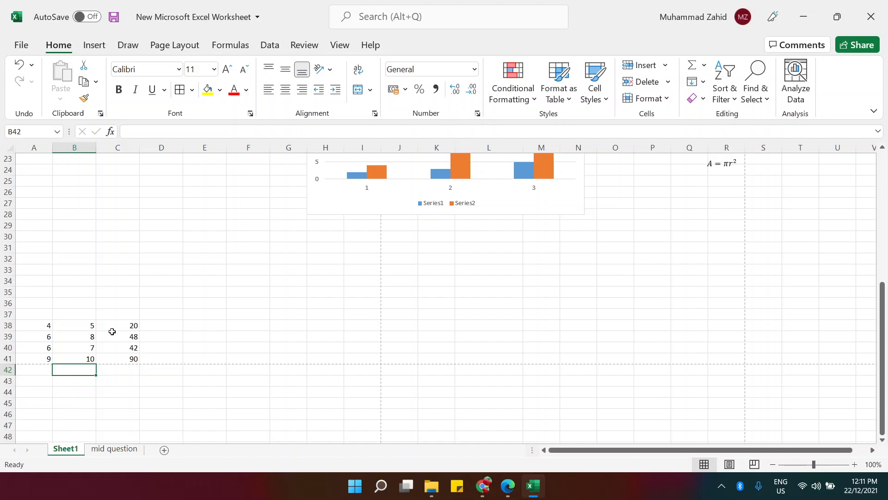
- Enter =A38+B38+C38 in cell D38 and fill the formula down to D41
click(176, 325)
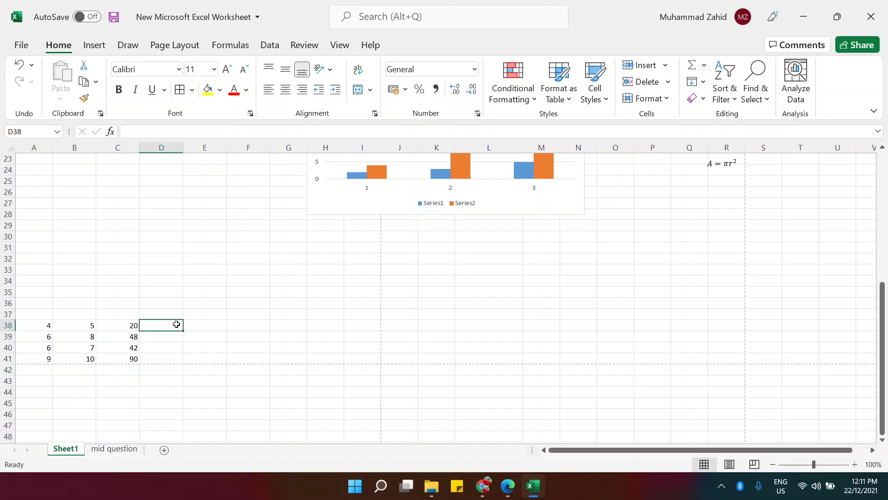
text(=)
click(45, 326)
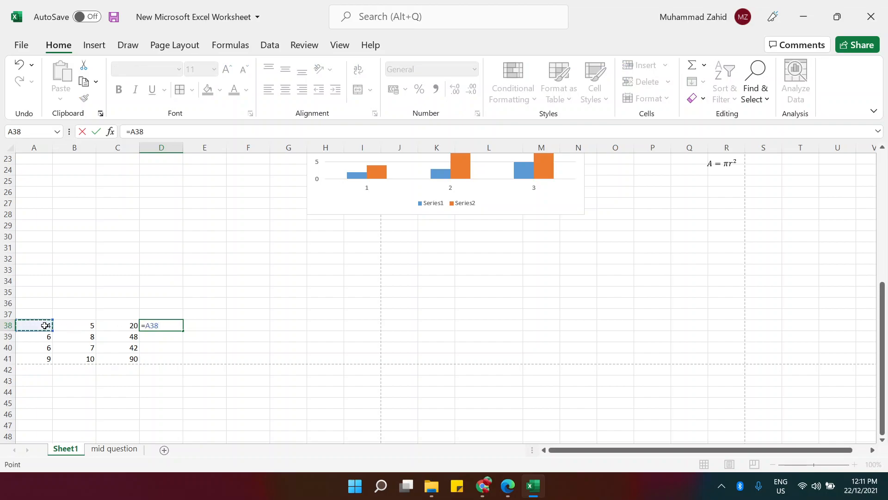
text(+)
click(88, 326)
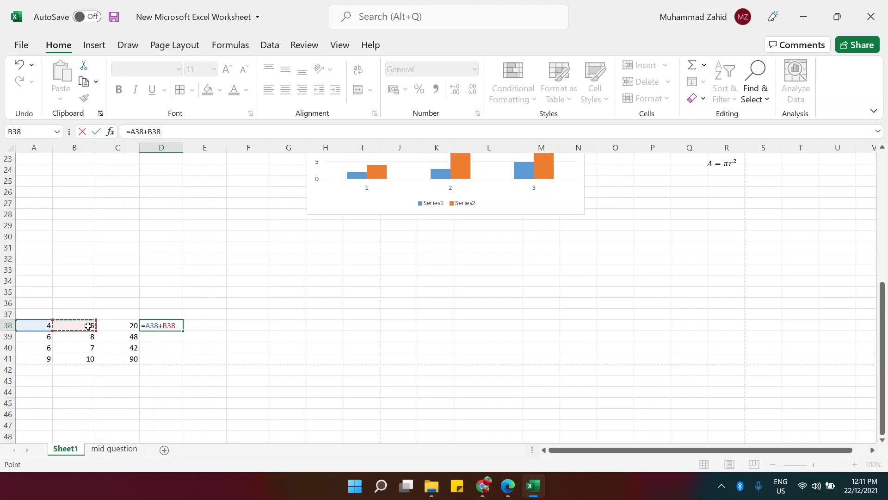
text(+)
click(118, 325)
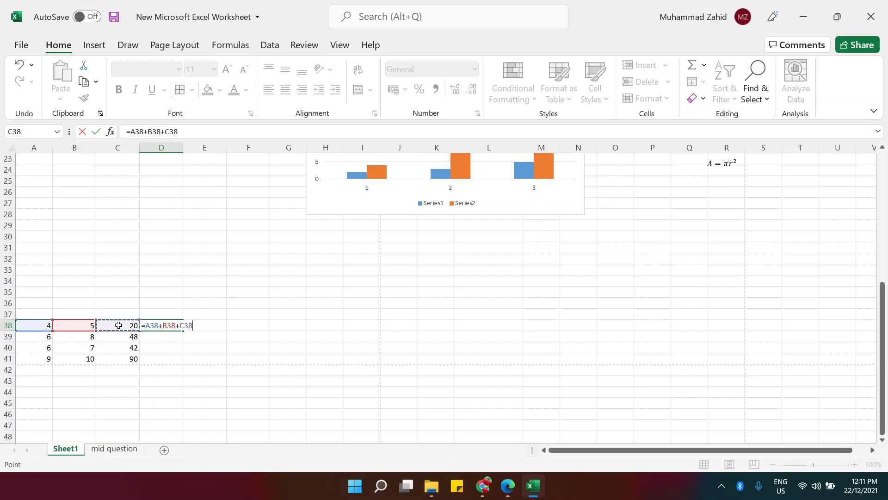
key(Return)
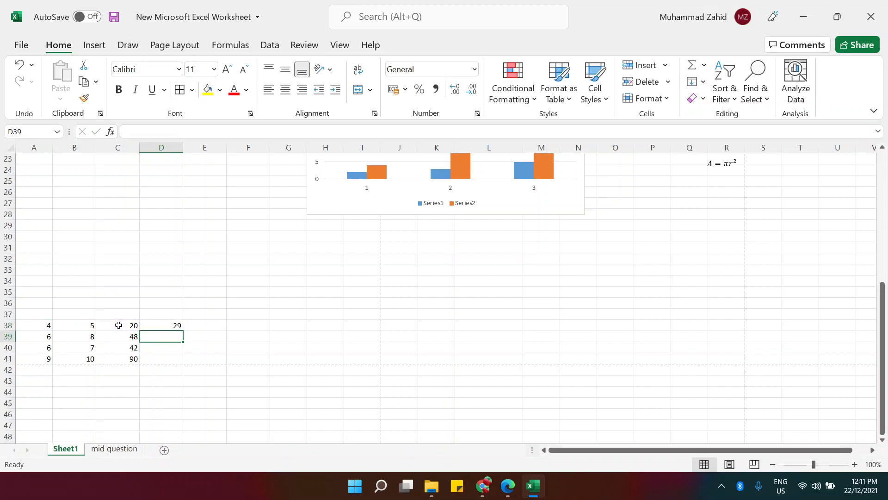
click(165, 324)
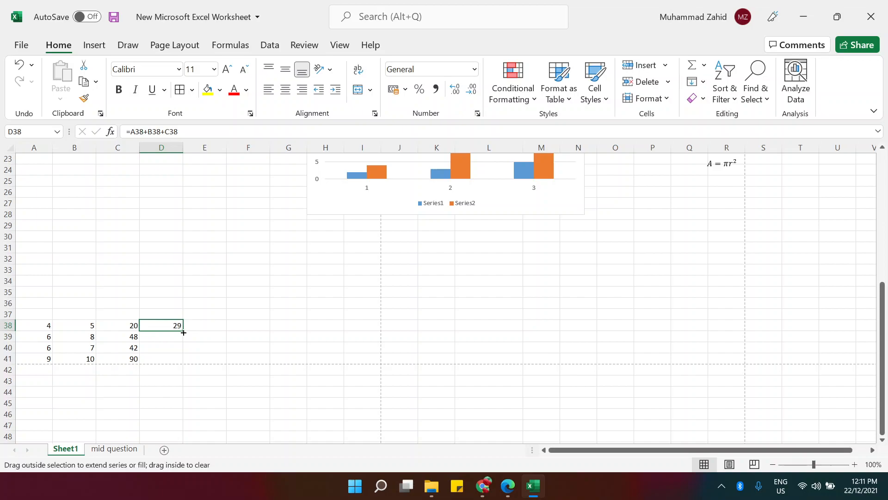
double_click(183, 333)
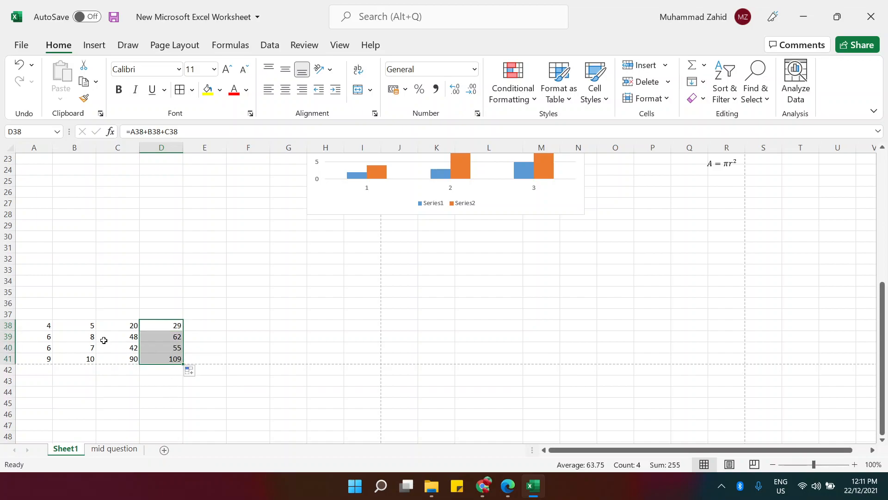
- Enter =D38-C38 in cell E38 and fill the formula down to E41
click(205, 328)
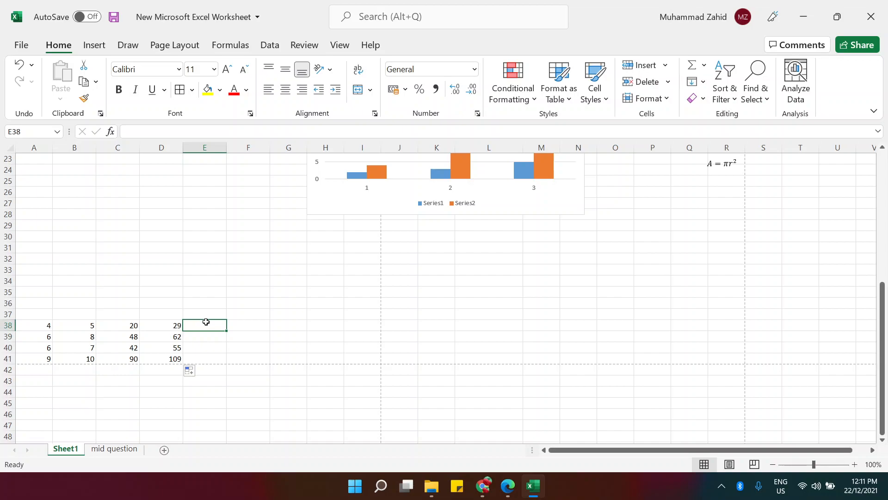
text(=)
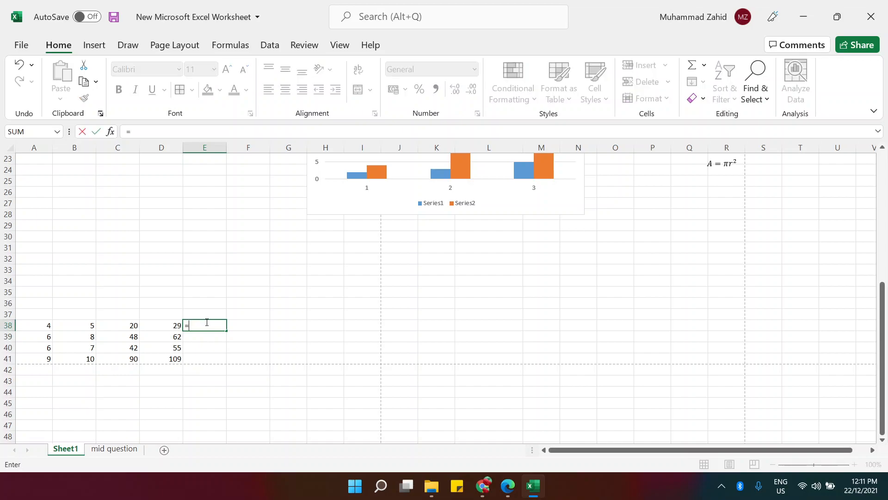
click(166, 325)
text(-)
click(128, 327)
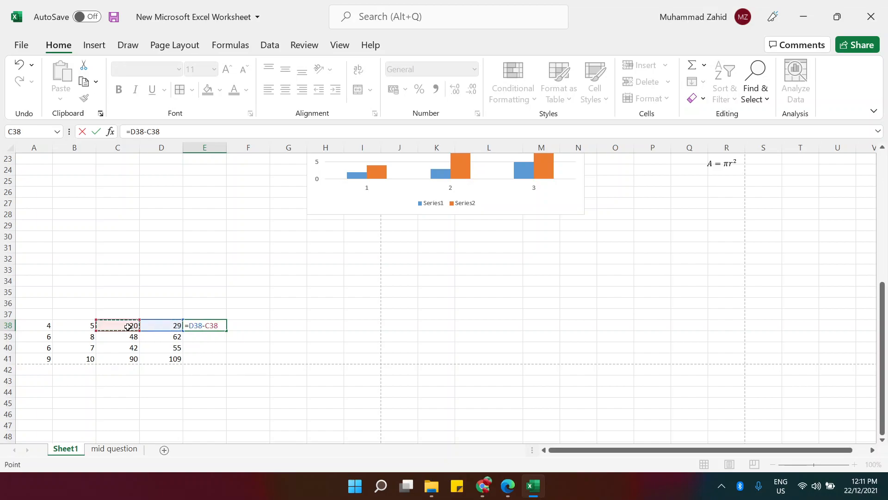
key(Return)
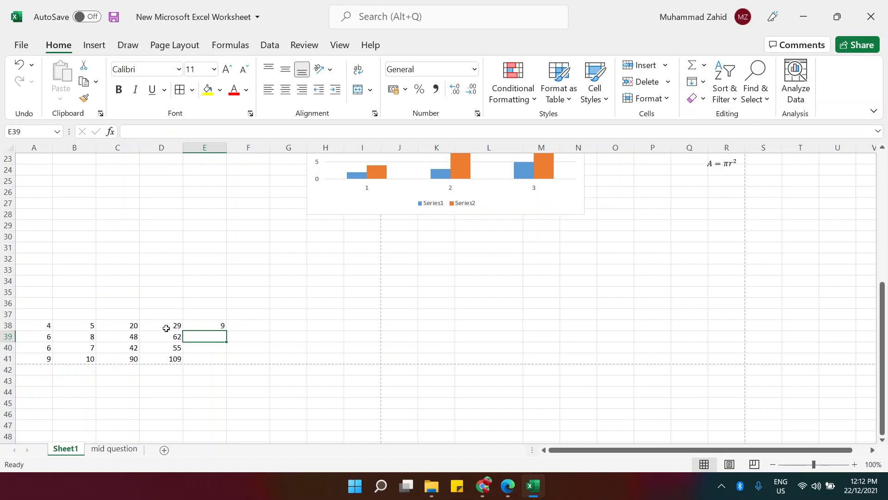
click(210, 326)
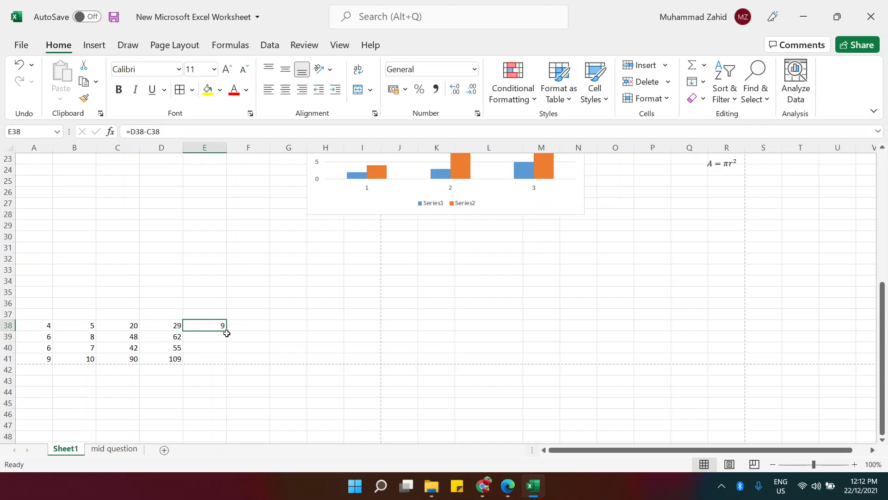
double_click(227, 330)
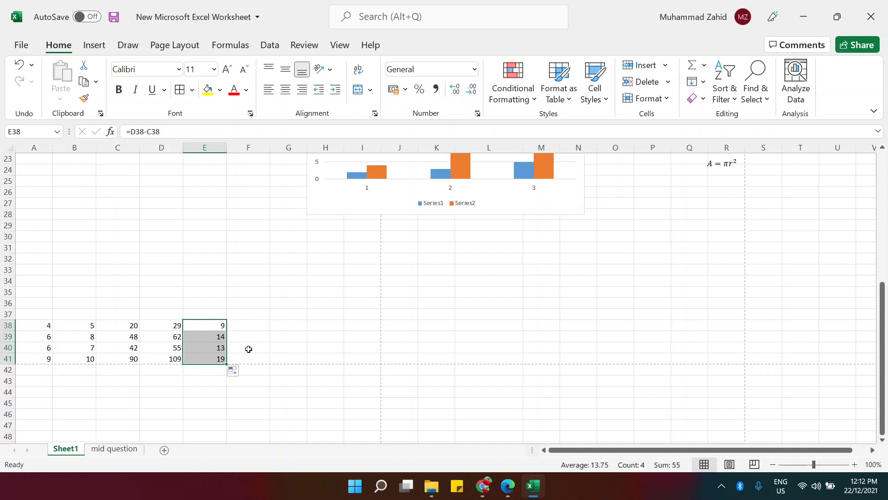
- Total A38:E38 in cell F38 with AutoSum and fill the SUM formula down to F41
click(255, 327)
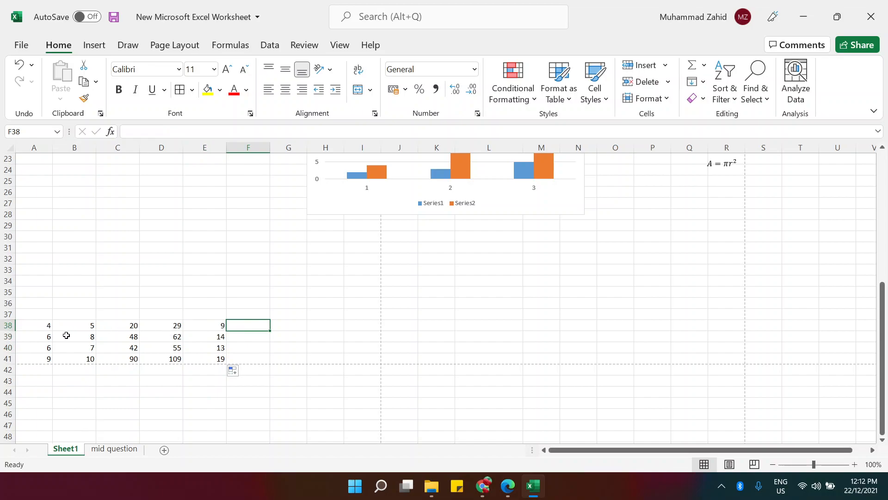
click(692, 67)
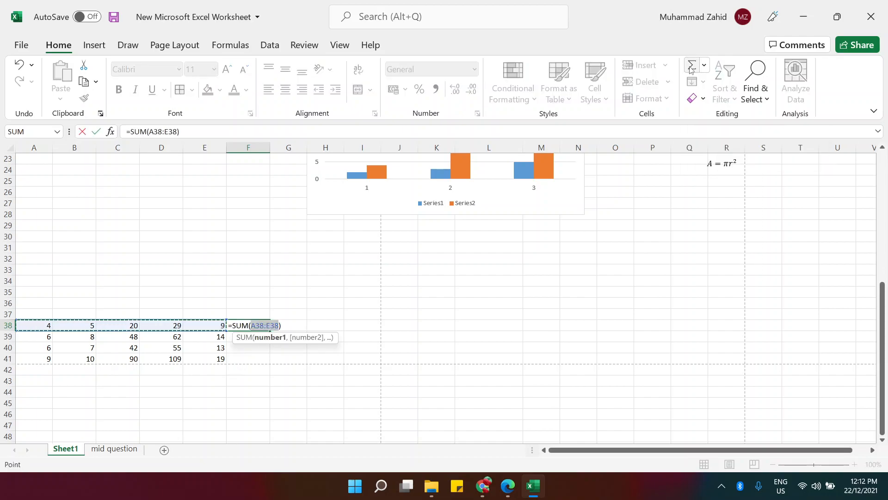
key(Return)
click(254, 324)
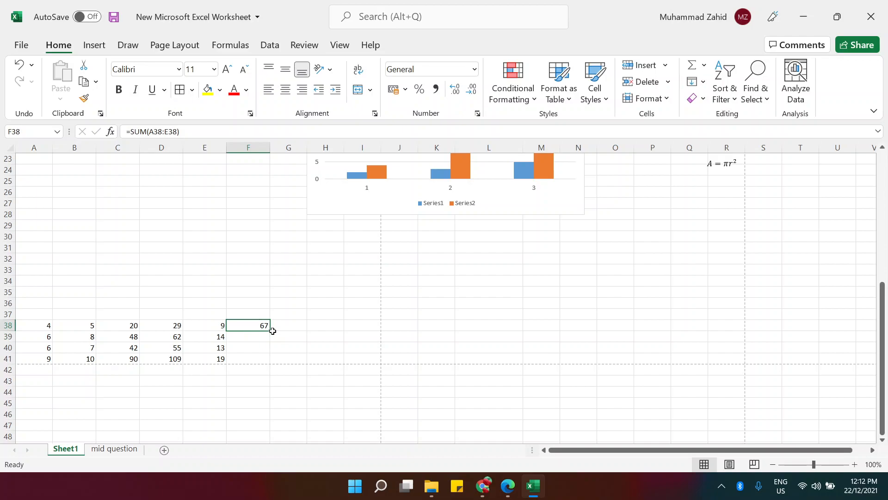
drag(270, 332, 259, 361)
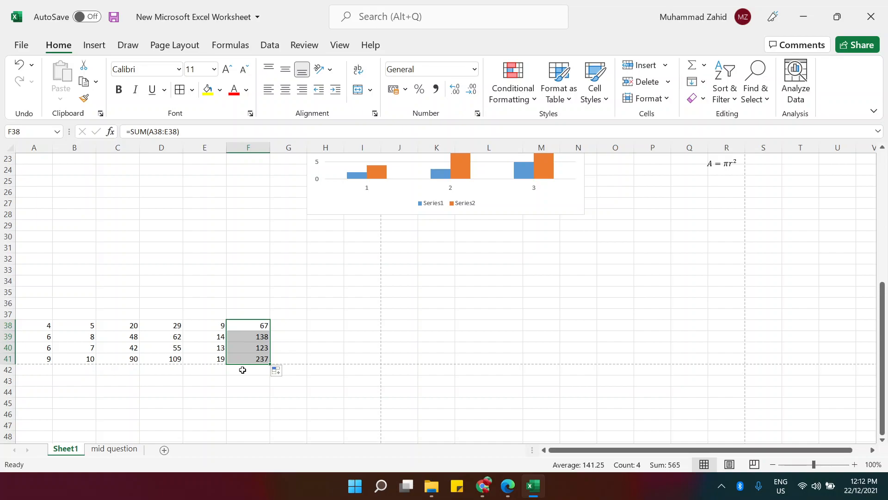
click(285, 277)
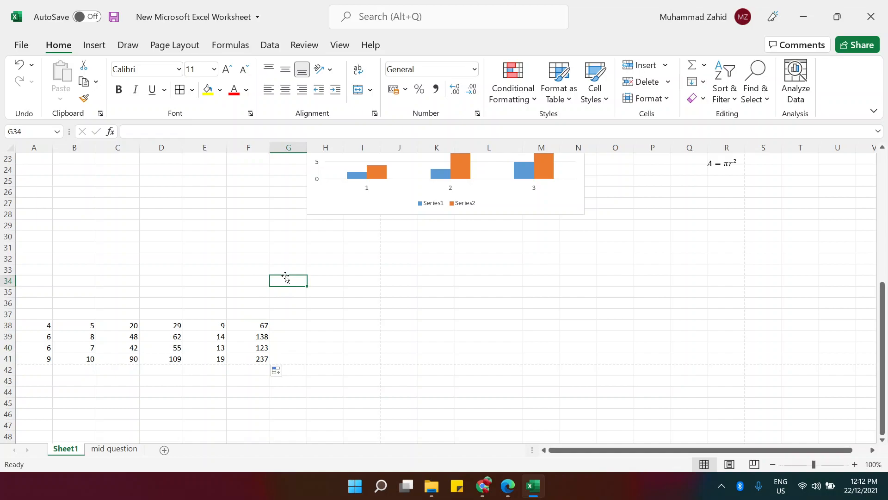